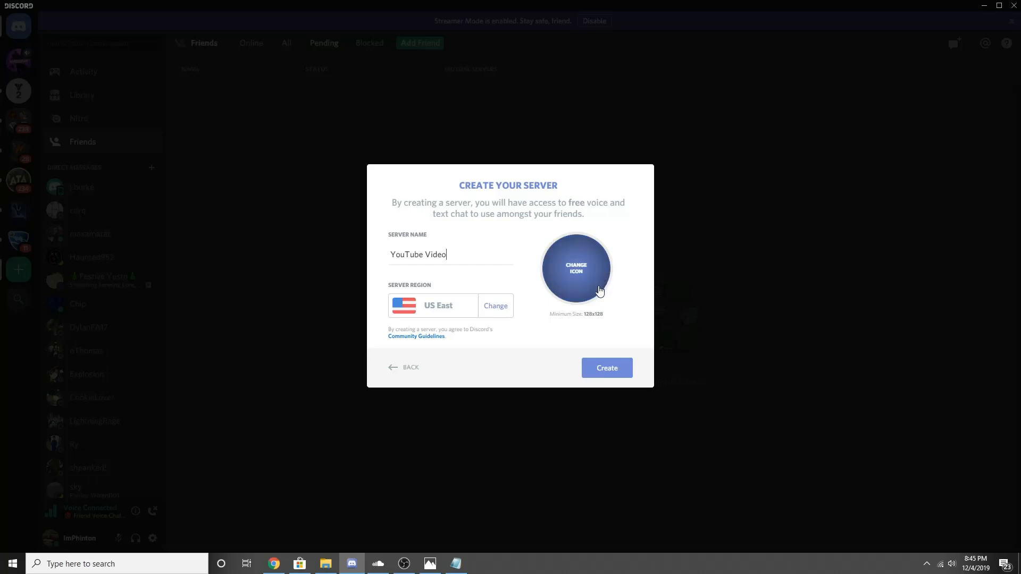
# Set the new server's icon to the image "anime" from the Pictures folder
pyautogui.click(593, 274)
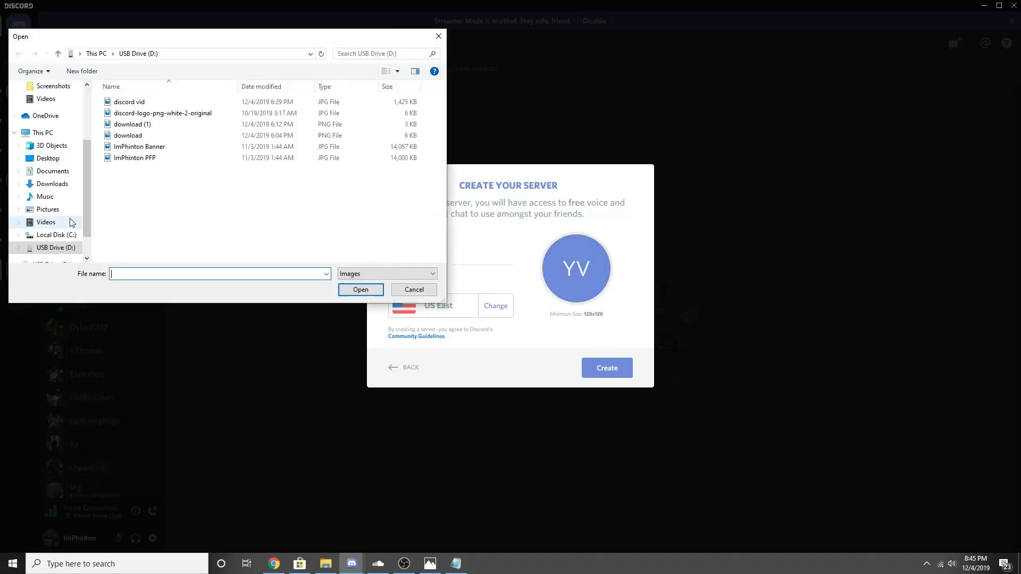
pyautogui.click(52, 213)
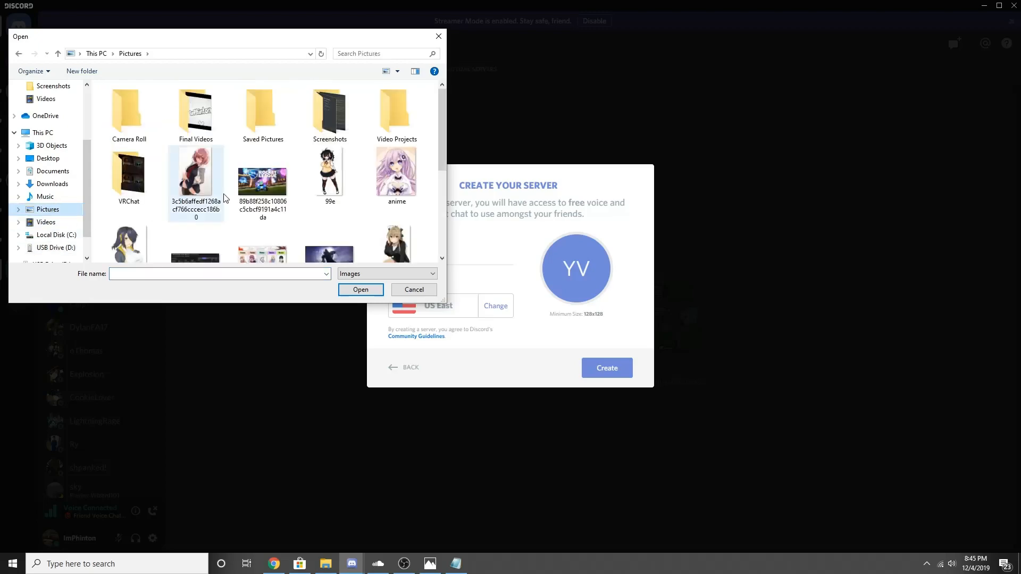
pyautogui.scroll(-2, 255, 219)
pyautogui.scroll(2, 175, 184)
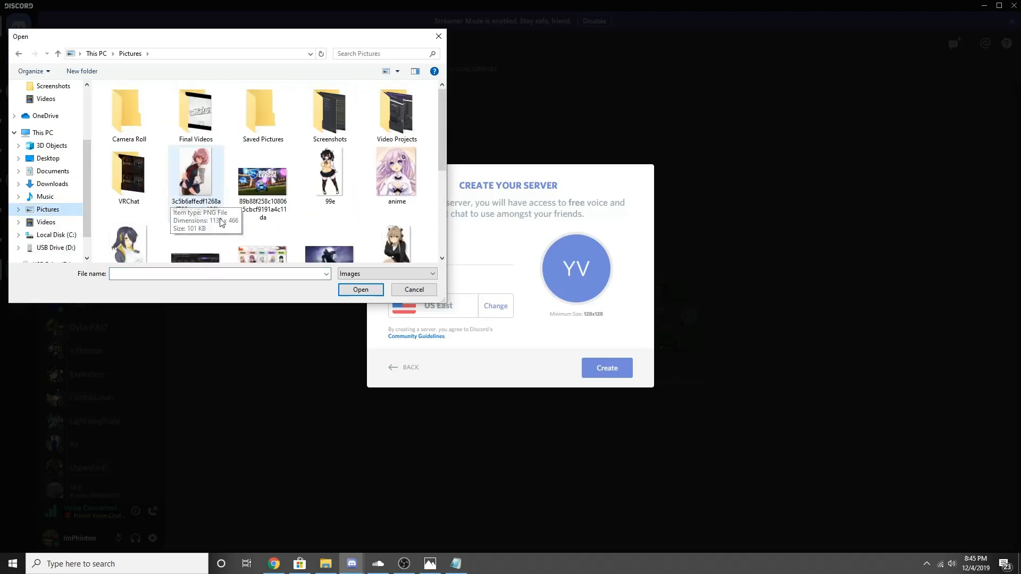
pyautogui.doubleClick(399, 181)
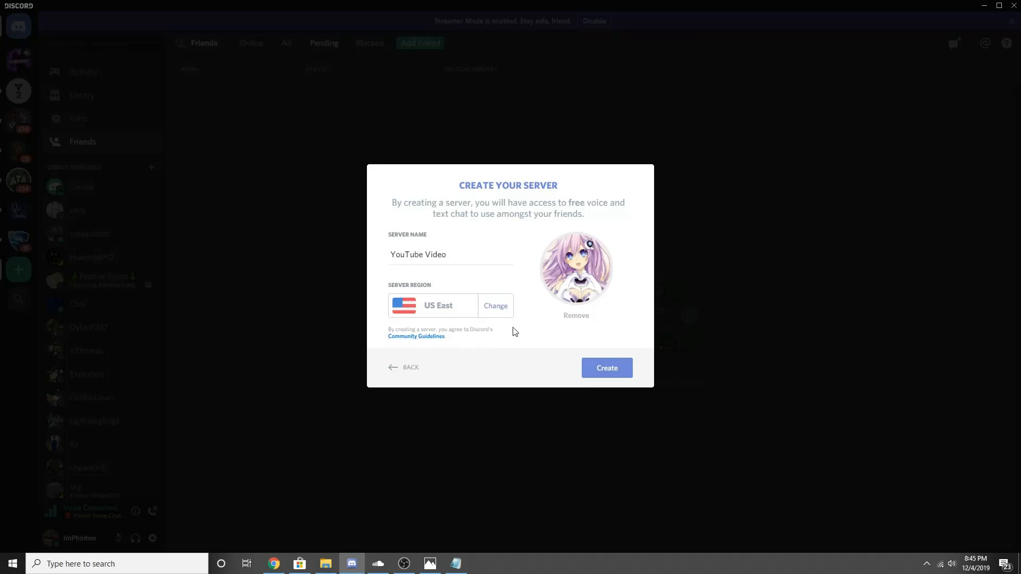
# Create the YouTube Video server in the US East region and dismiss the friend invitation dialog
pyautogui.click(436, 306)
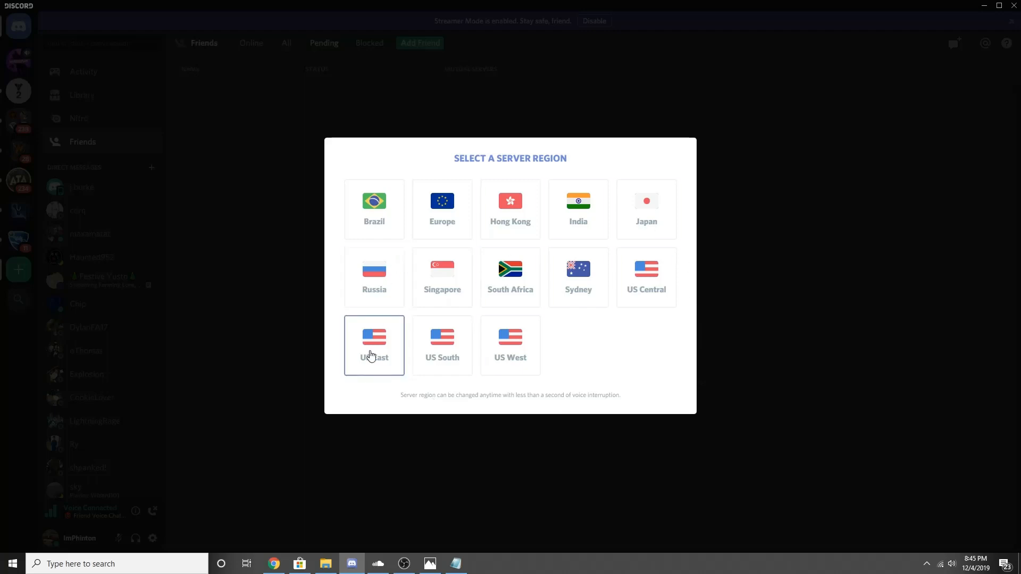
pyautogui.click(388, 356)
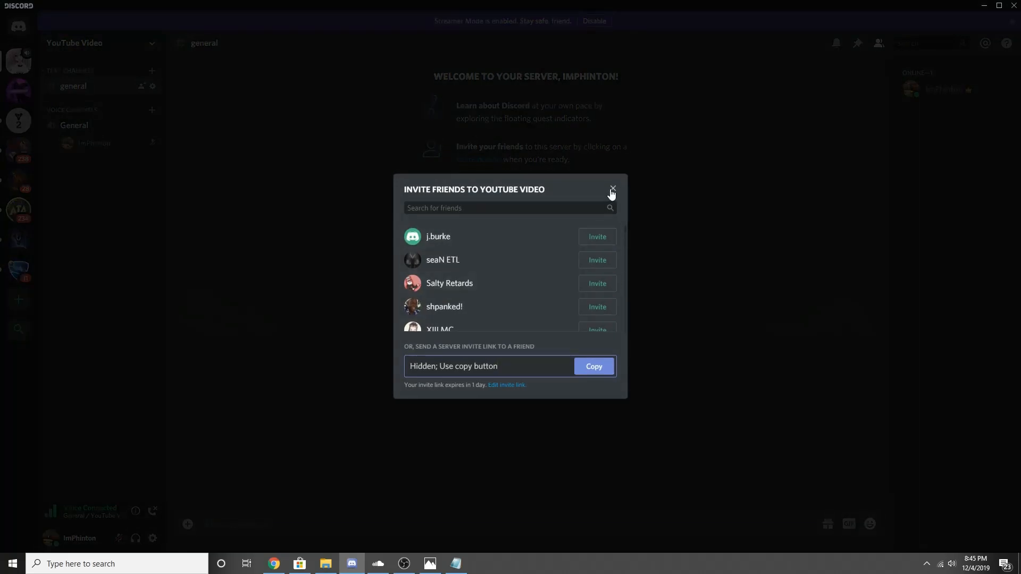
pyautogui.click(612, 190)
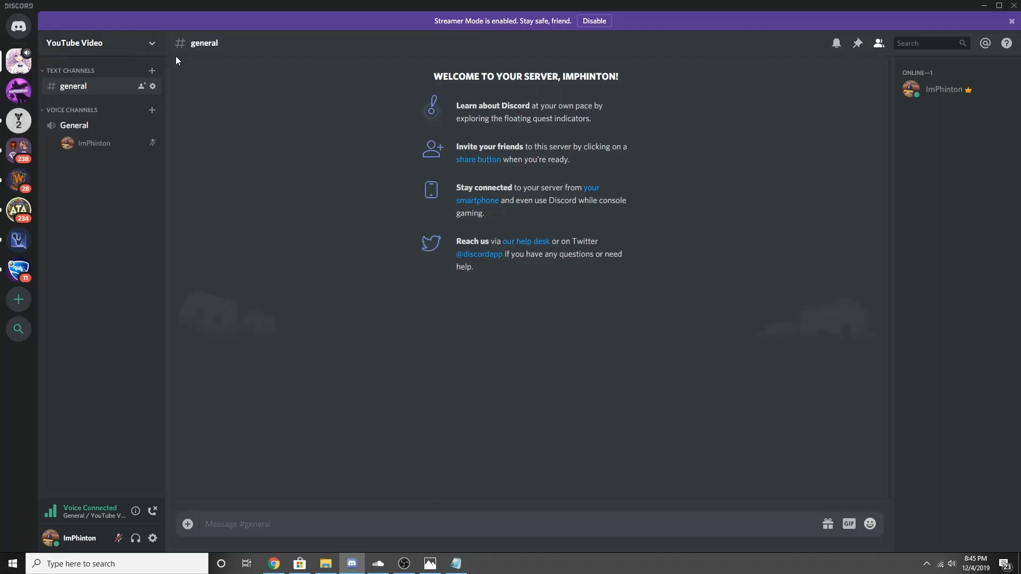
# Add a server role named Owner and give it the pinkish-red role color
pyautogui.click(156, 46)
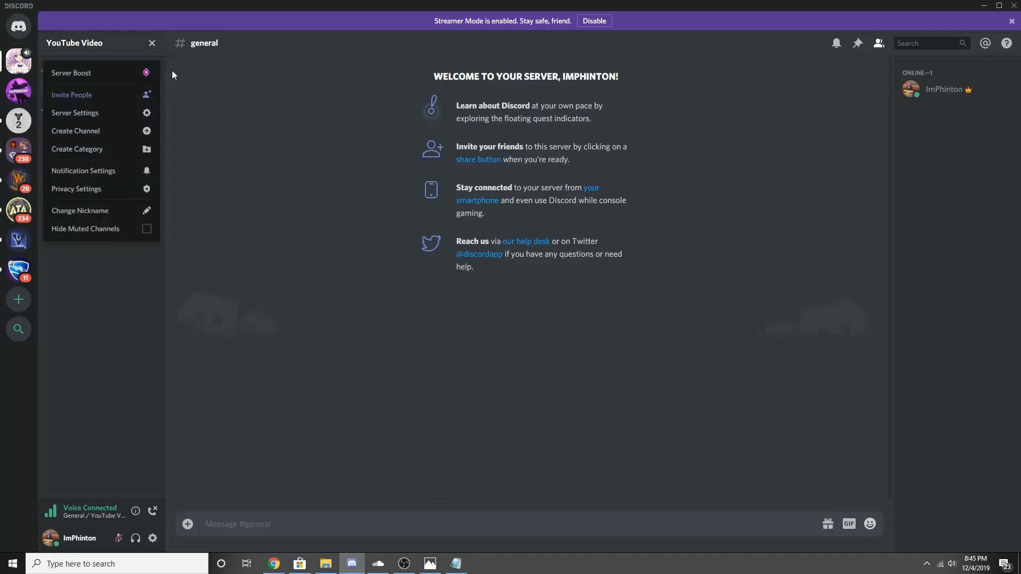
pyautogui.click(119, 112)
pyautogui.click(287, 118)
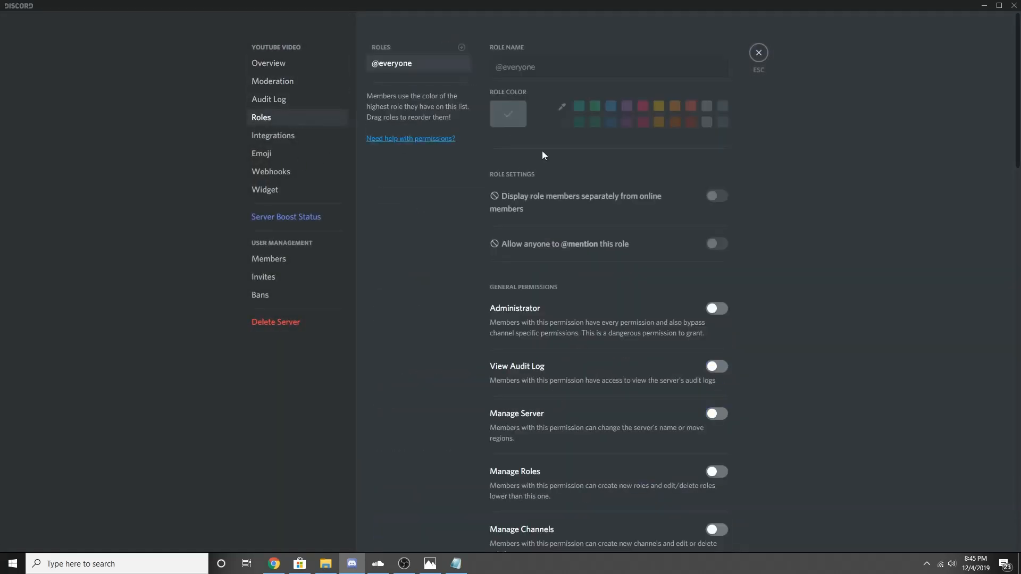
pyautogui.click(461, 46)
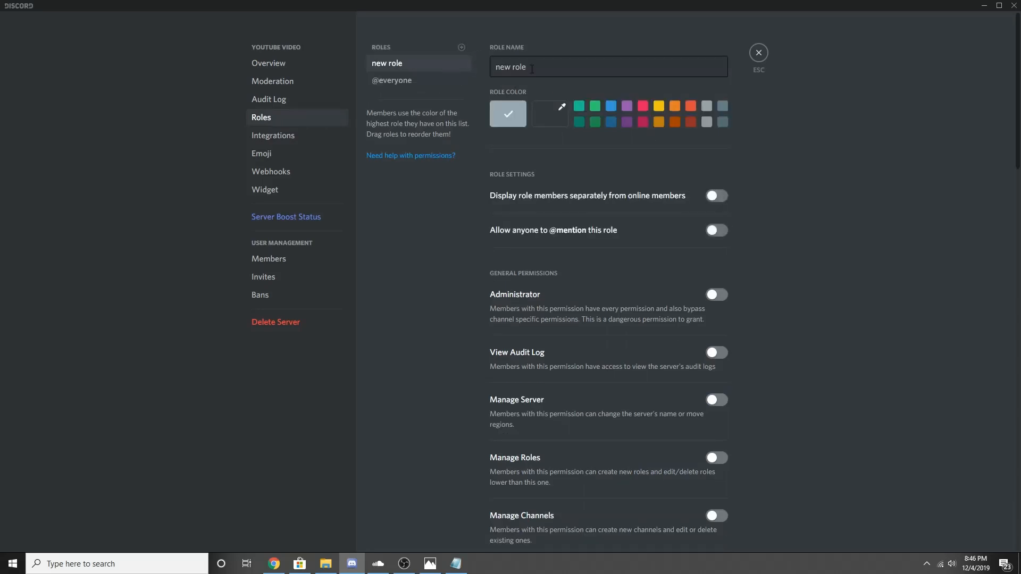
pyautogui.write('Owner')
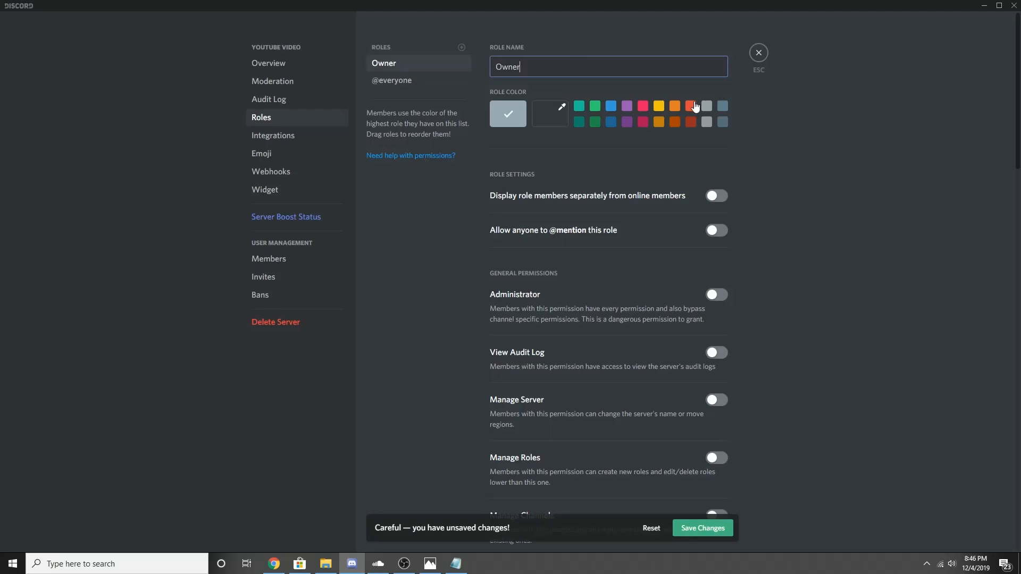
pyautogui.click(642, 106)
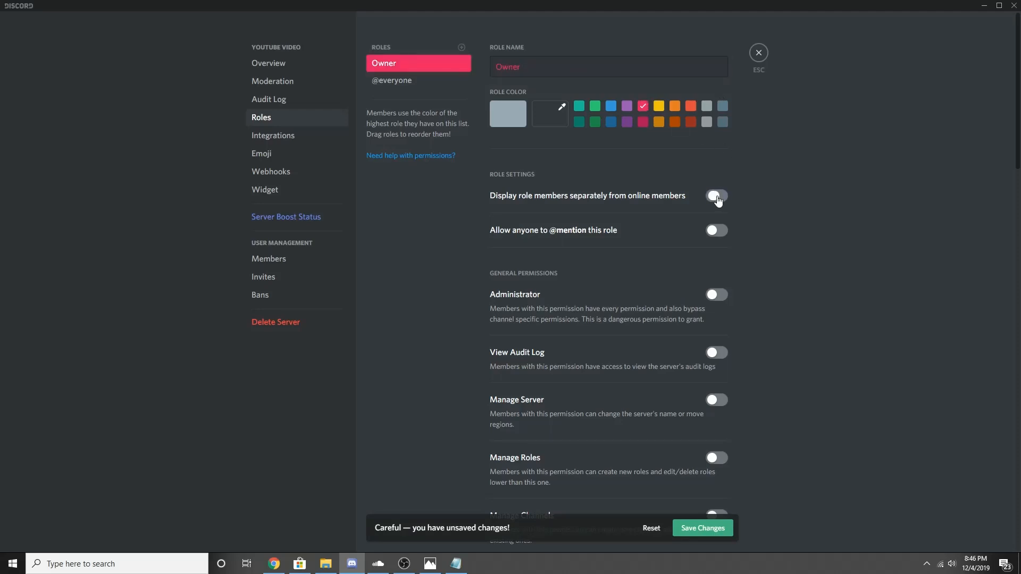
# Display Owner members separately and grant the role Administrator, View Audit Log, Manage Server, Manage Roles and Manage Channels
pyautogui.click(717, 198)
pyautogui.click(716, 295)
pyautogui.scroll(-2, 713, 333)
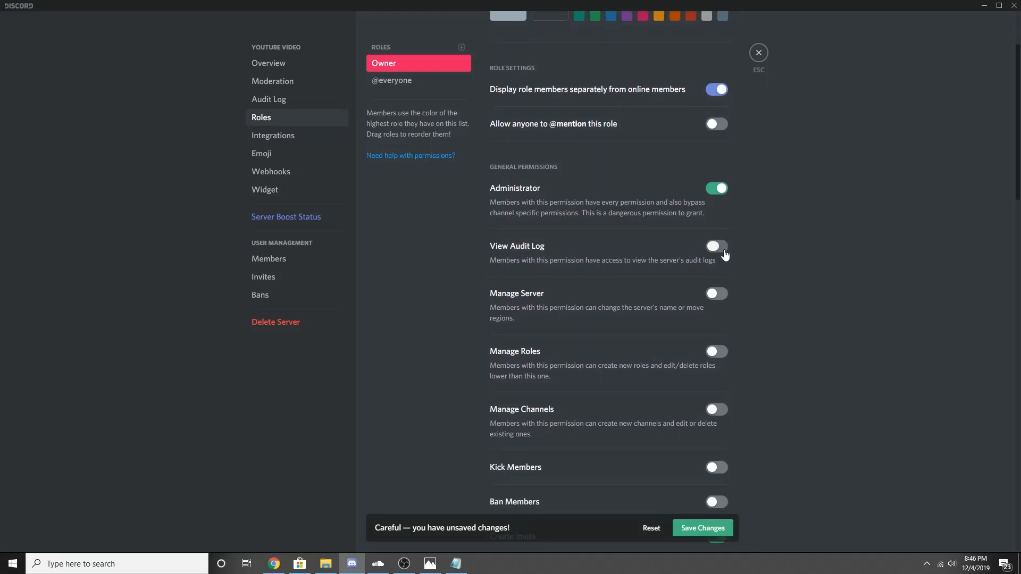
pyautogui.click(725, 251)
pyautogui.click(721, 296)
pyautogui.click(714, 352)
pyautogui.click(715, 410)
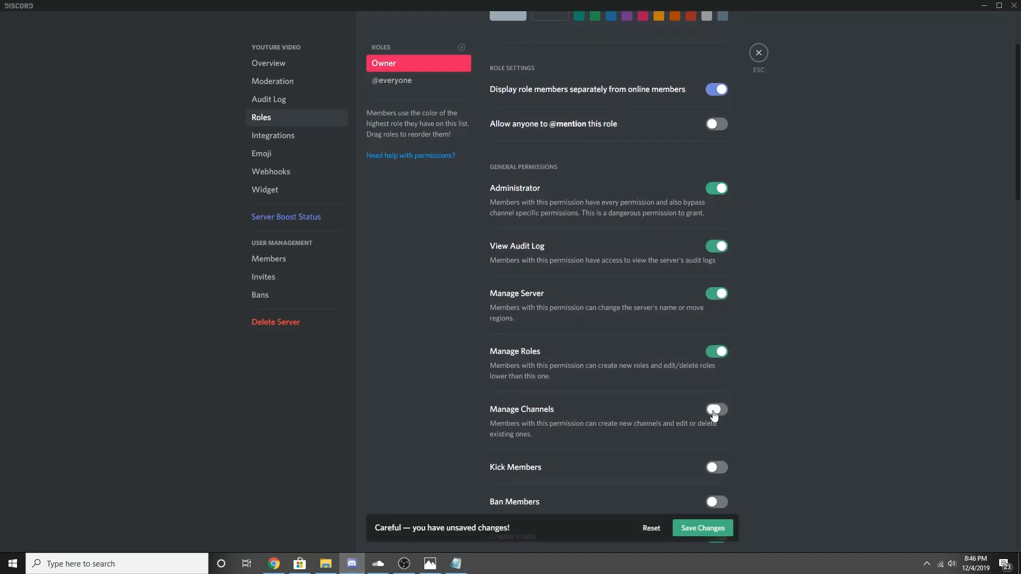
# Grant the Owner role Ban Members, Kick Members, Manage Nicknames, Manage Emojis and Manage Webhooks
pyautogui.scroll(-2, 717, 393)
pyautogui.click(718, 399)
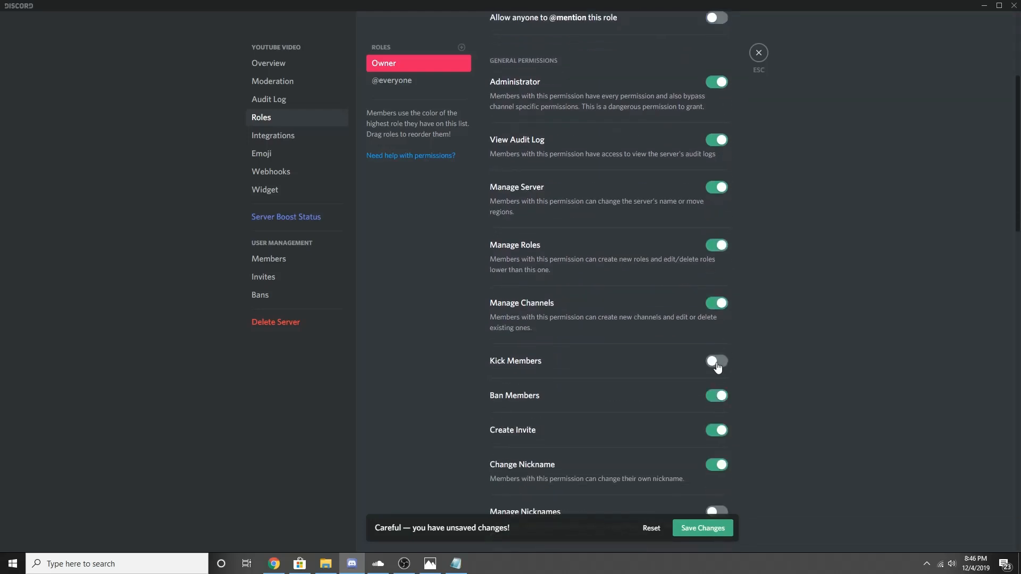
pyautogui.click(717, 362)
pyautogui.scroll(-4, 723, 397)
pyautogui.click(720, 317)
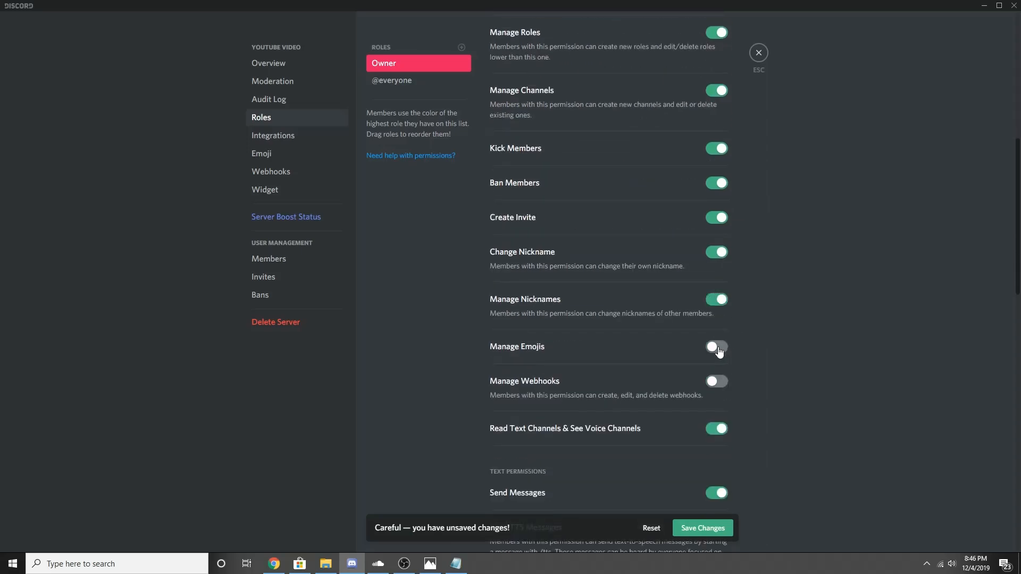
pyautogui.click(718, 381)
pyautogui.scroll(-4, 722, 387)
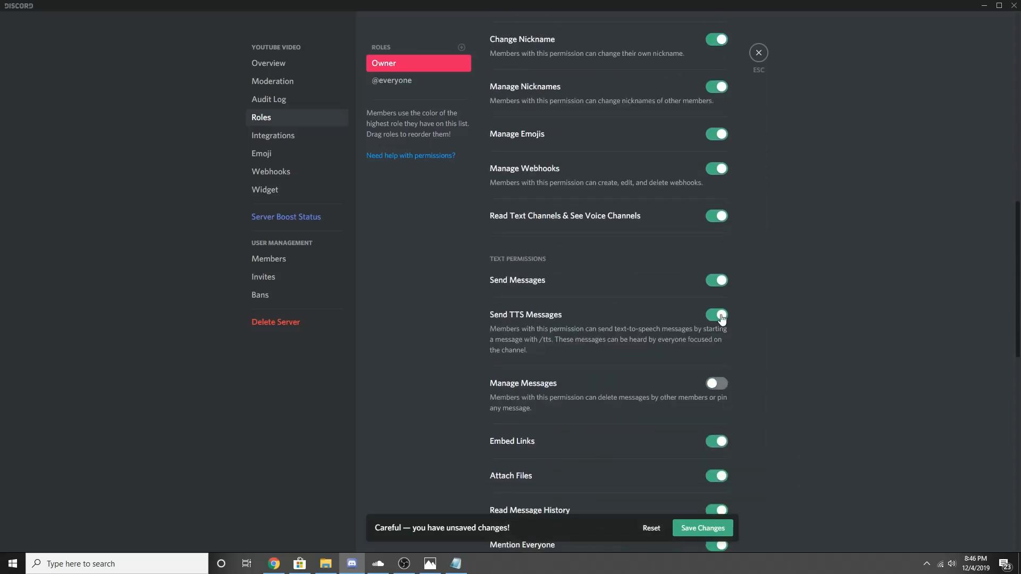
# Grant the Owner role Manage Messages, Mute Members, Deafen Members and Move Members, and save the role changes
pyautogui.click(722, 318)
pyautogui.click(717, 384)
pyautogui.scroll(-8, 722, 383)
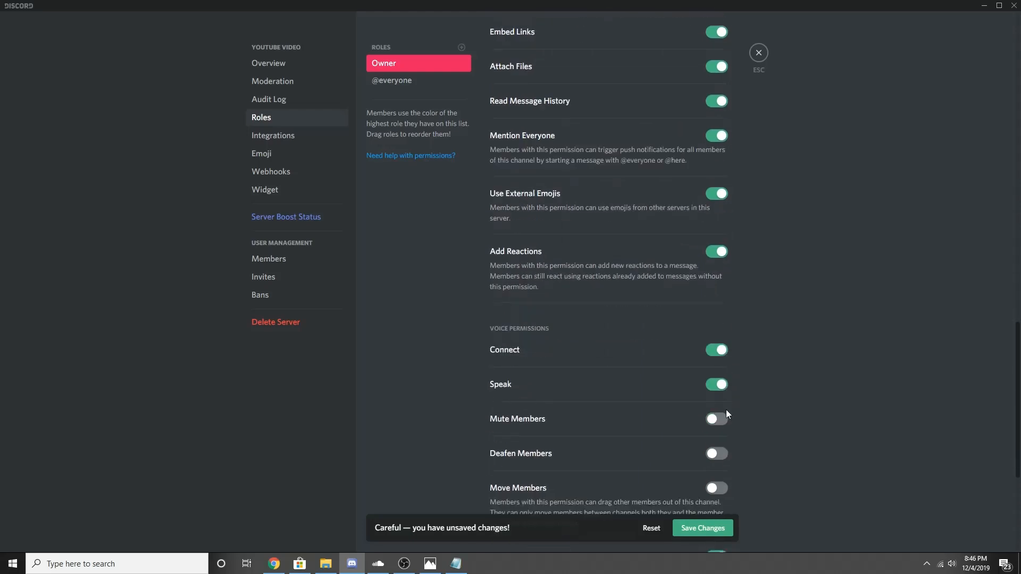
pyautogui.click(719, 404)
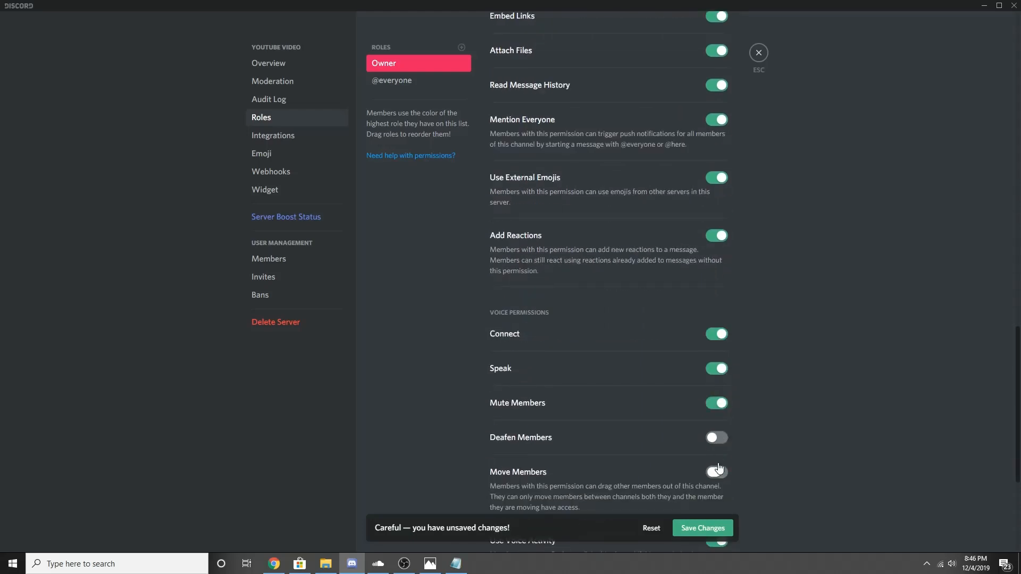
pyautogui.click(717, 439)
pyautogui.scroll(-4, 736, 404)
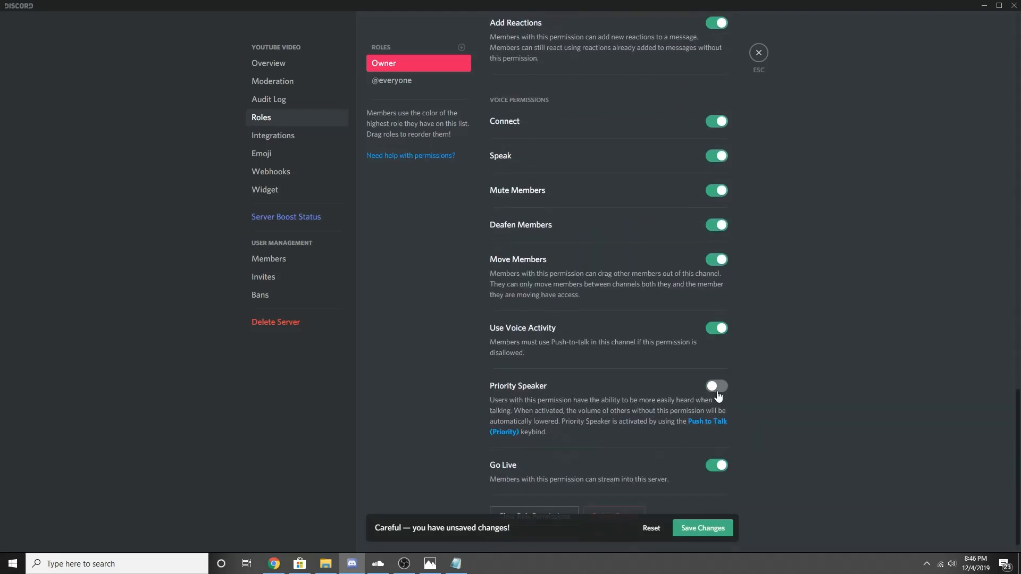
pyautogui.scroll(-1, 649, 438)
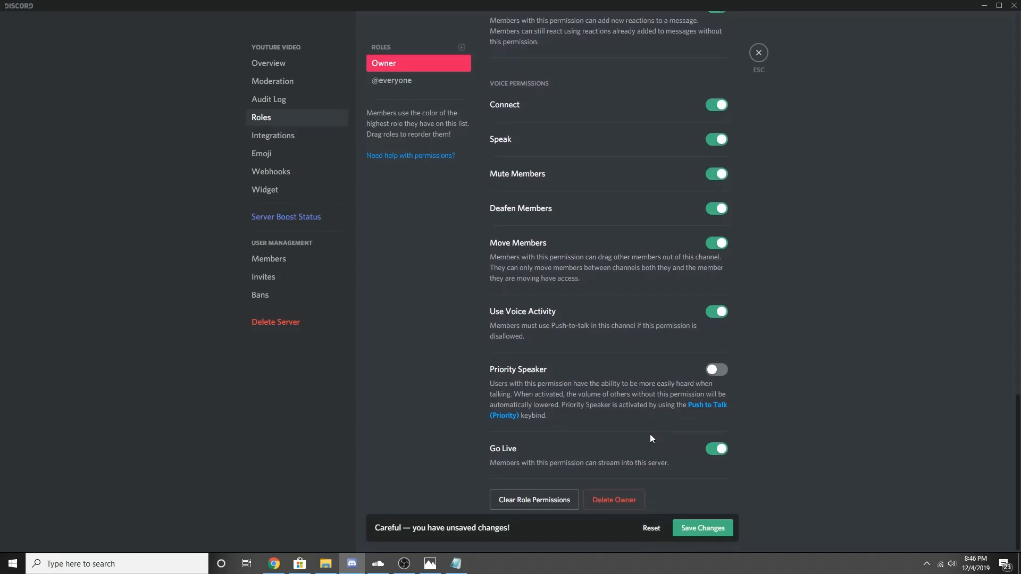
pyautogui.click(698, 529)
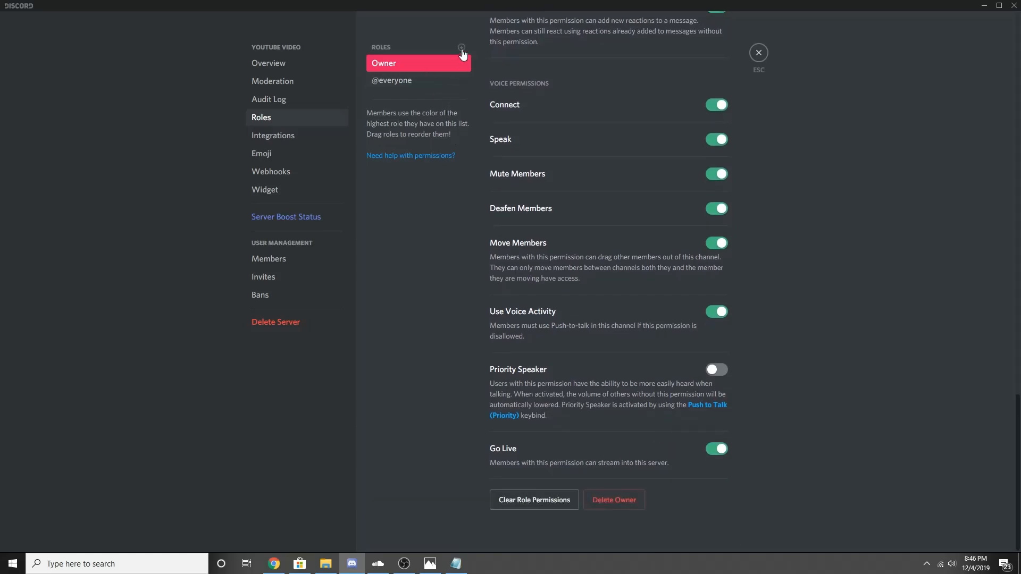
# Add a bright green role named Moderators that is displayed separately from online members and can be mentioned by anyone
pyautogui.click(462, 47)
pyautogui.scroll(4, 561, 136)
pyautogui.scroll(10, 562, 135)
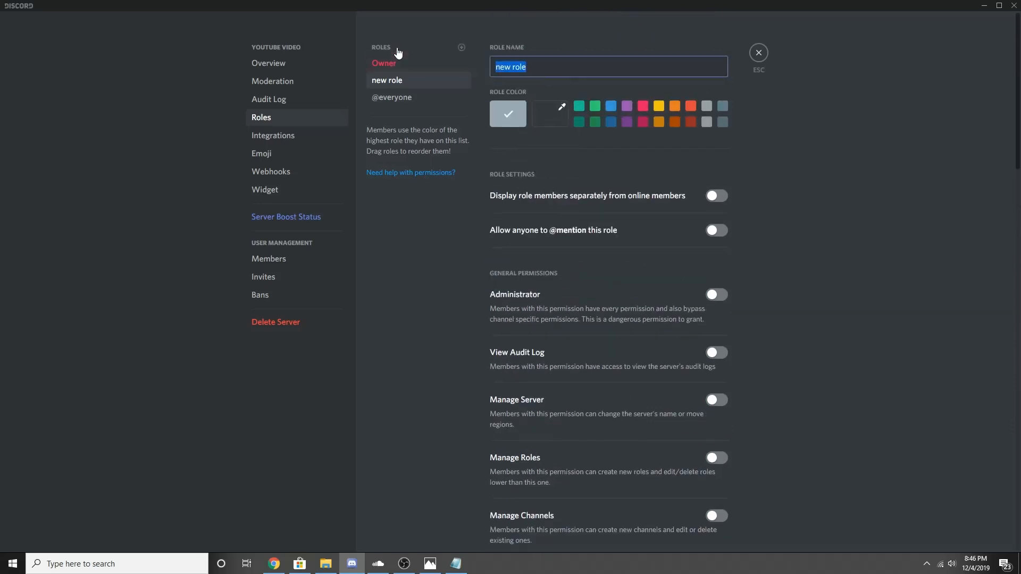
pyautogui.write('Modera')
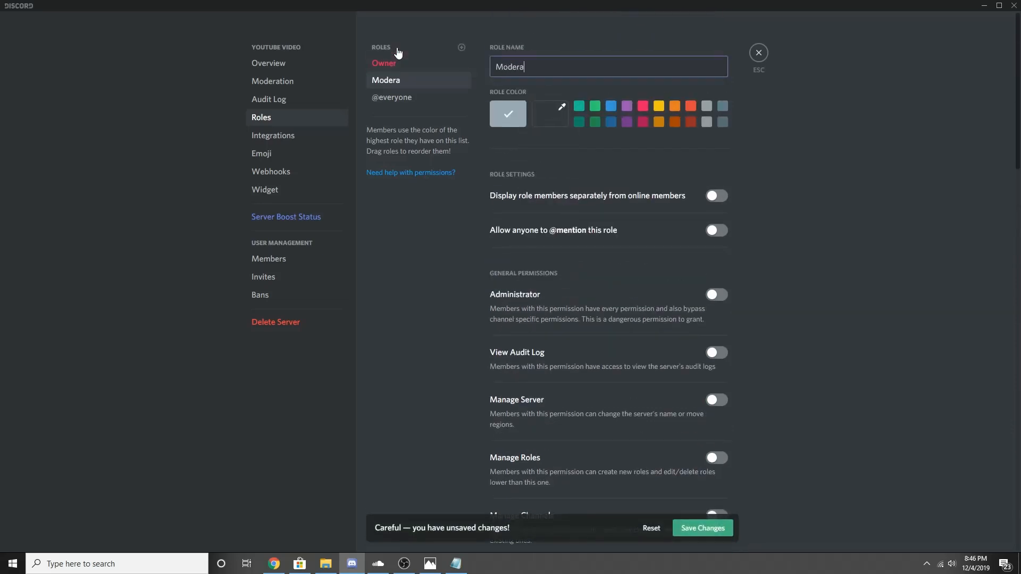
pyautogui.write('tors')
pyautogui.click(593, 106)
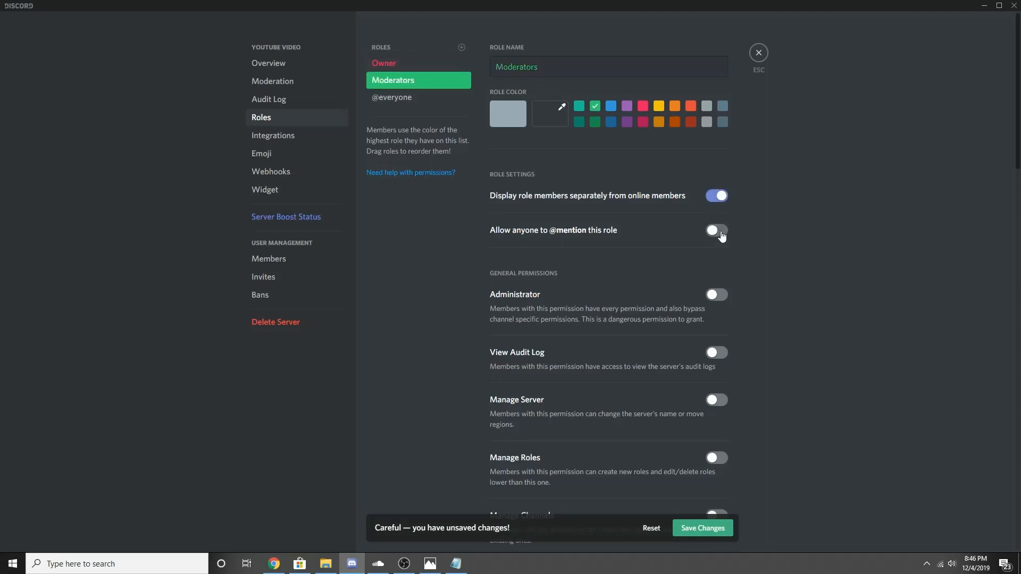
pyautogui.click(718, 231)
pyautogui.click(438, 66)
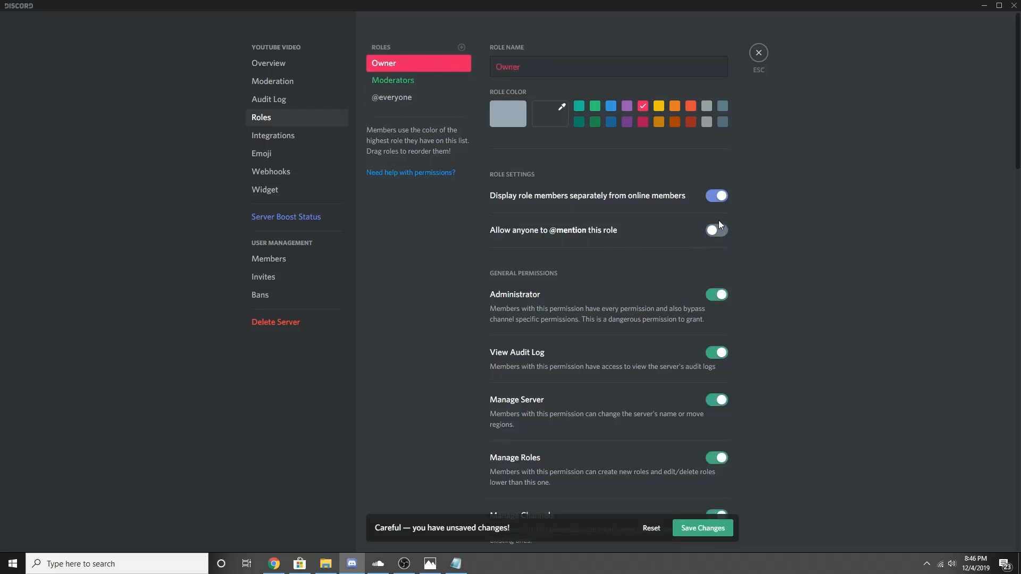
pyautogui.click(713, 234)
pyautogui.click(714, 235)
pyautogui.click(456, 81)
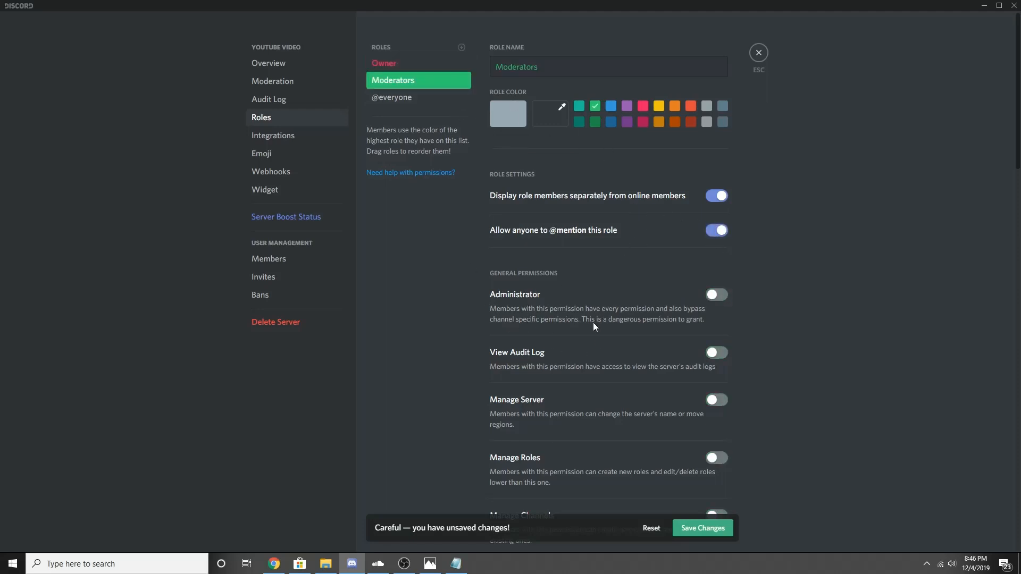
# Grant the Moderators role the Kick Members and Ban Members permissions
pyautogui.scroll(-2, 642, 337)
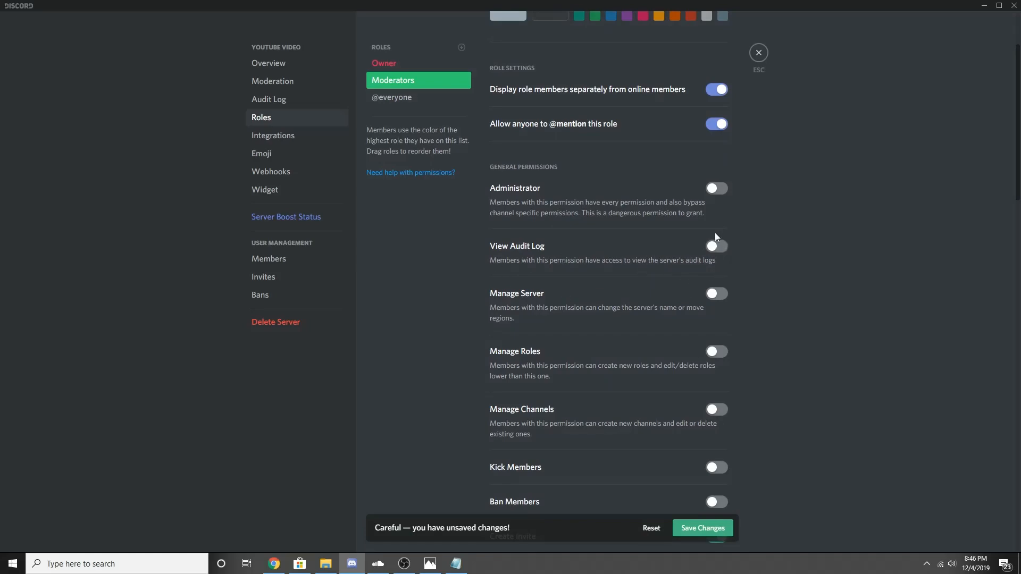
pyautogui.scroll(-6, 702, 455)
pyautogui.scroll(8, 699, 420)
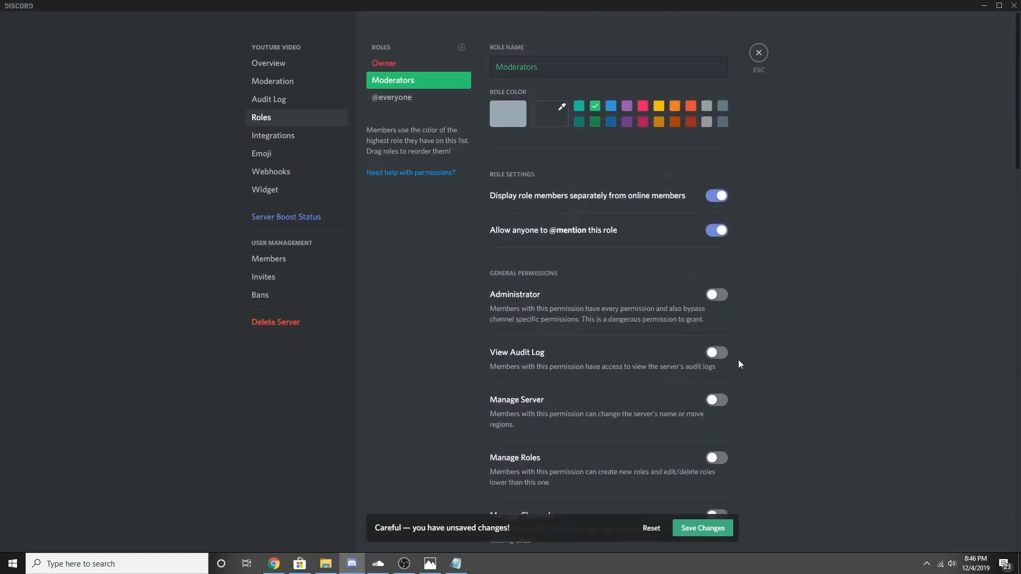
pyautogui.scroll(-1, 713, 391)
pyautogui.scroll(-1, 712, 391)
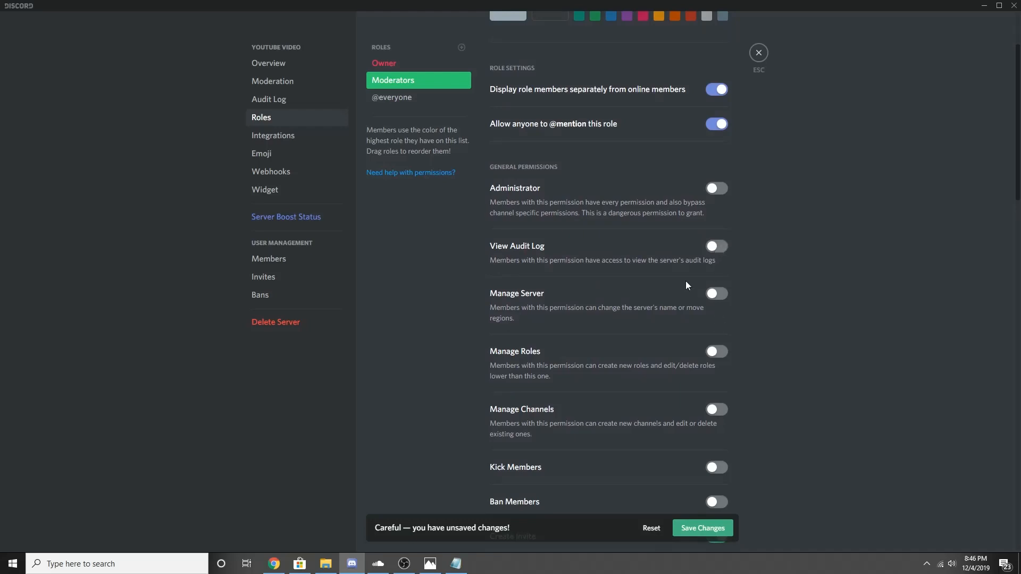
pyautogui.scroll(-1, 691, 287)
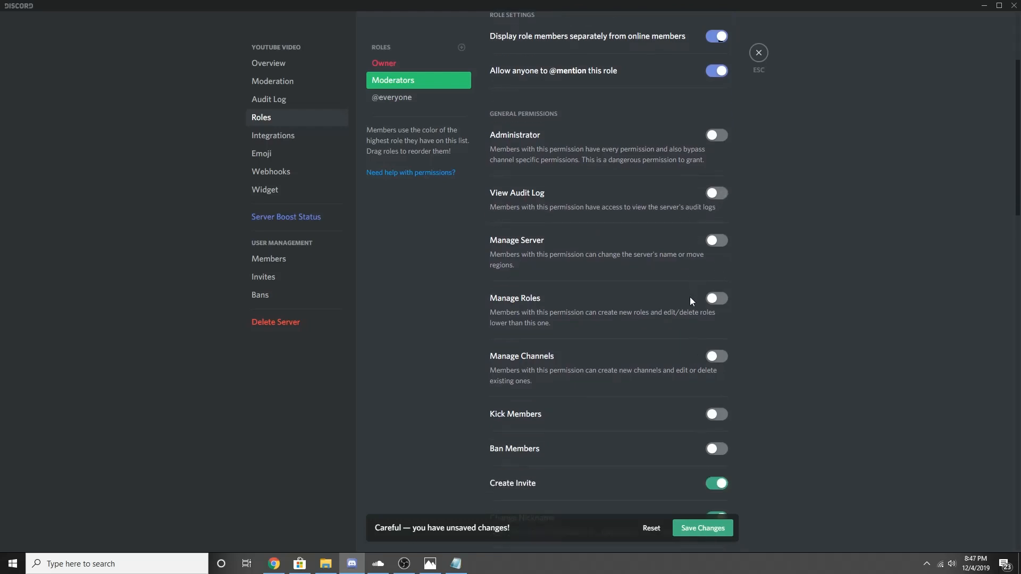
pyautogui.scroll(-2, 698, 354)
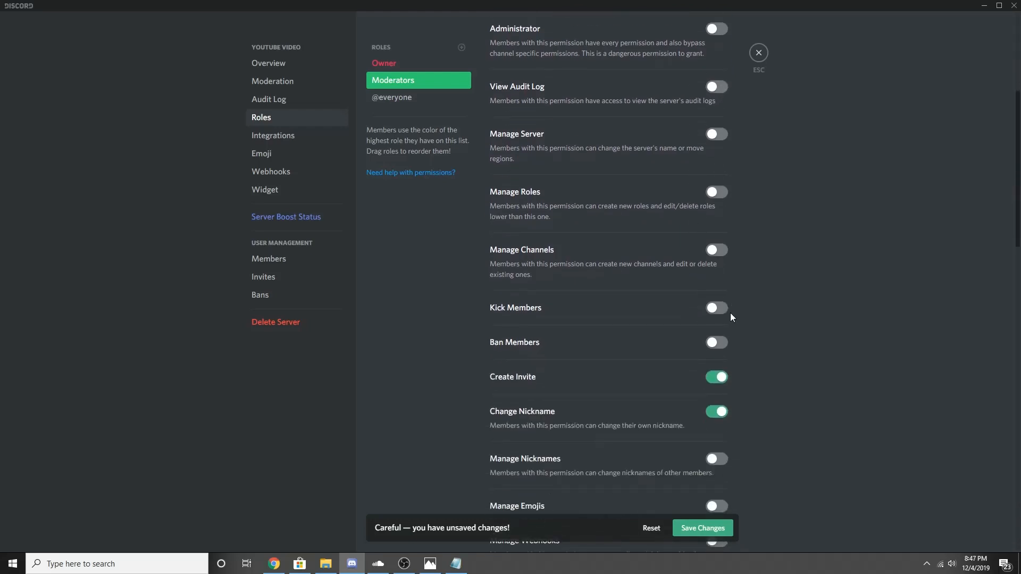
pyautogui.click(716, 308)
pyautogui.click(717, 343)
# Grant the Moderators role the Manage Nicknames and Manage Emojis permissions
pyautogui.scroll(-3, 714, 350)
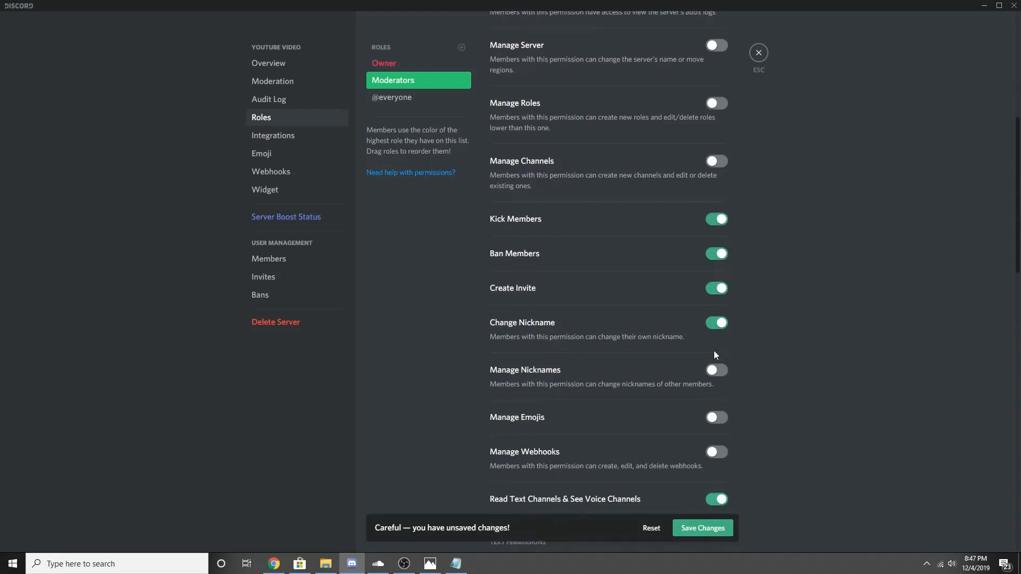
pyautogui.click(716, 303)
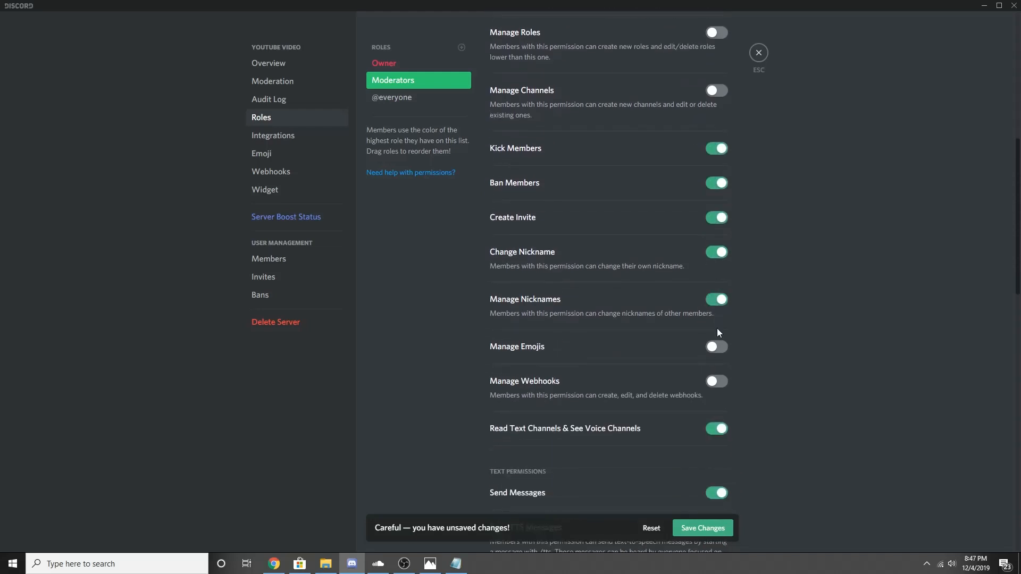
pyautogui.scroll(-2, 716, 328)
pyautogui.click(716, 243)
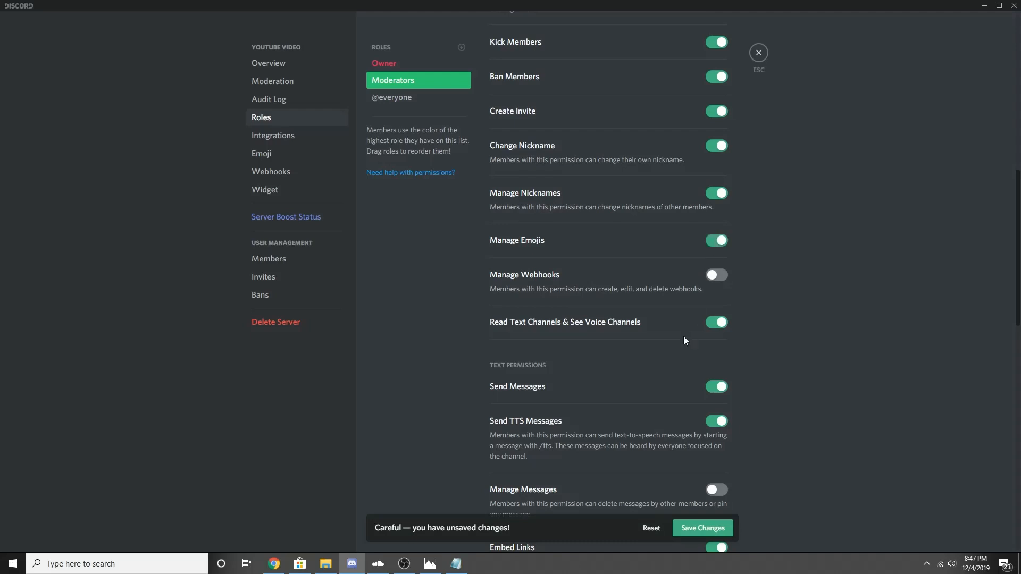
# Grant the Moderators role Manage Messages, Mute Members, Deafen Members and Move Members, and save the role changes
pyautogui.scroll(-3, 691, 324)
pyautogui.click(717, 266)
pyautogui.scroll(-8, 703, 336)
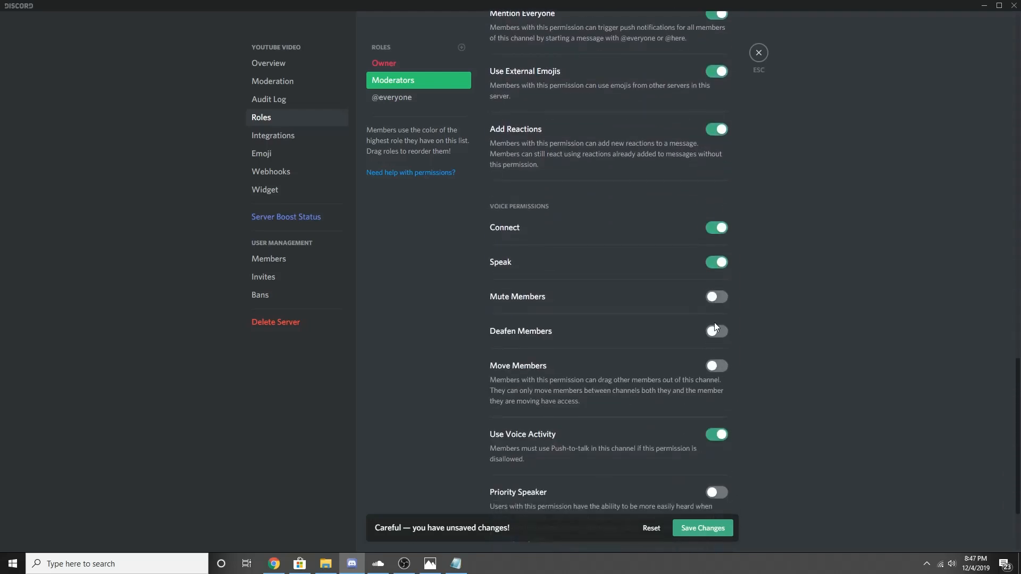
pyautogui.click(716, 331)
pyautogui.click(716, 297)
pyautogui.scroll(-2, 713, 373)
pyautogui.click(717, 254)
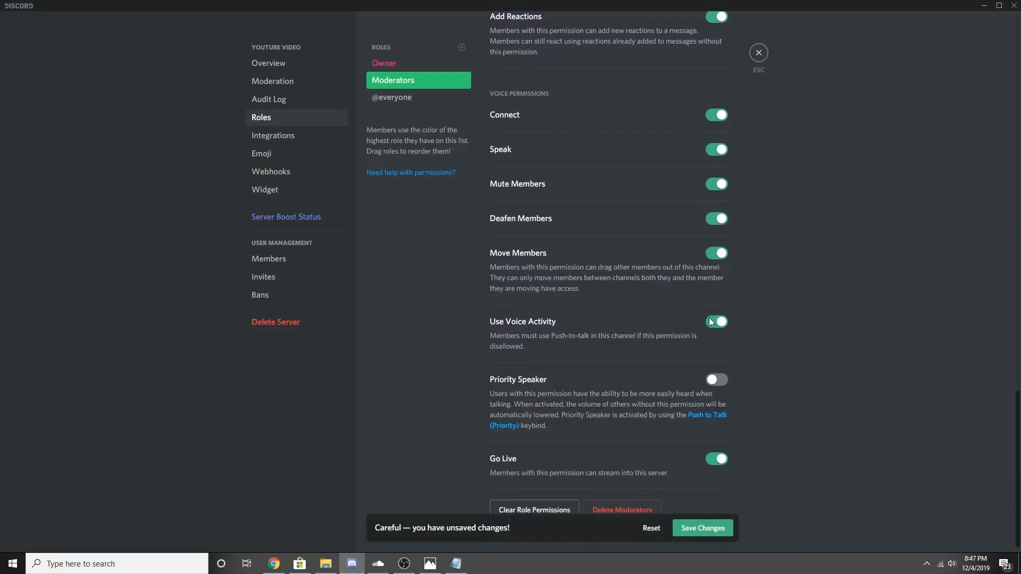
pyautogui.scroll(-1, 707, 330)
pyautogui.click(702, 528)
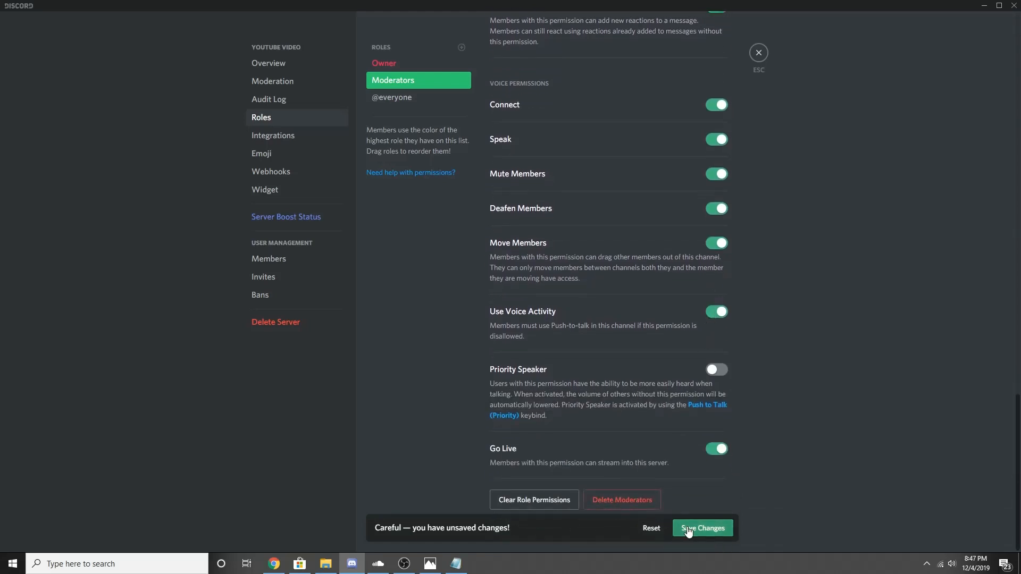
# Add a new role named Close Friends and give it the dark red color
pyautogui.click(462, 48)
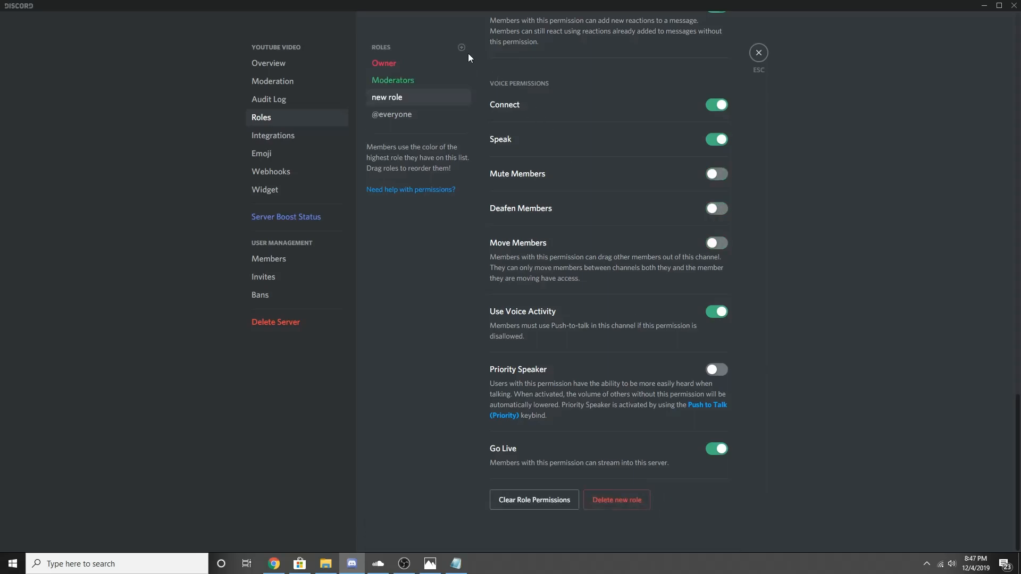
pyautogui.scroll(10, 566, 192)
pyautogui.scroll(12, 573, 188)
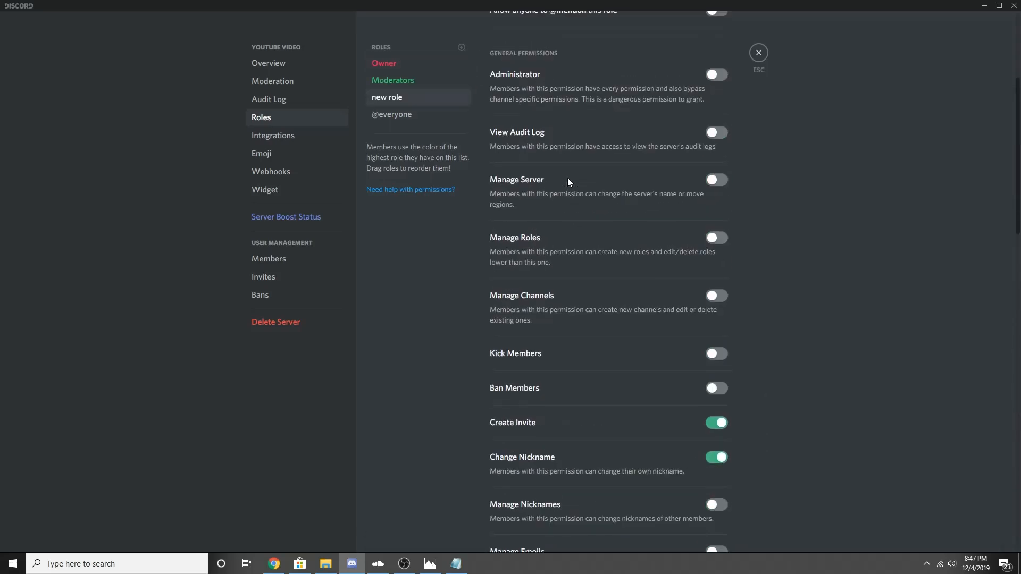
pyautogui.moveTo(547, 68); pyautogui.dragTo(451, 78)
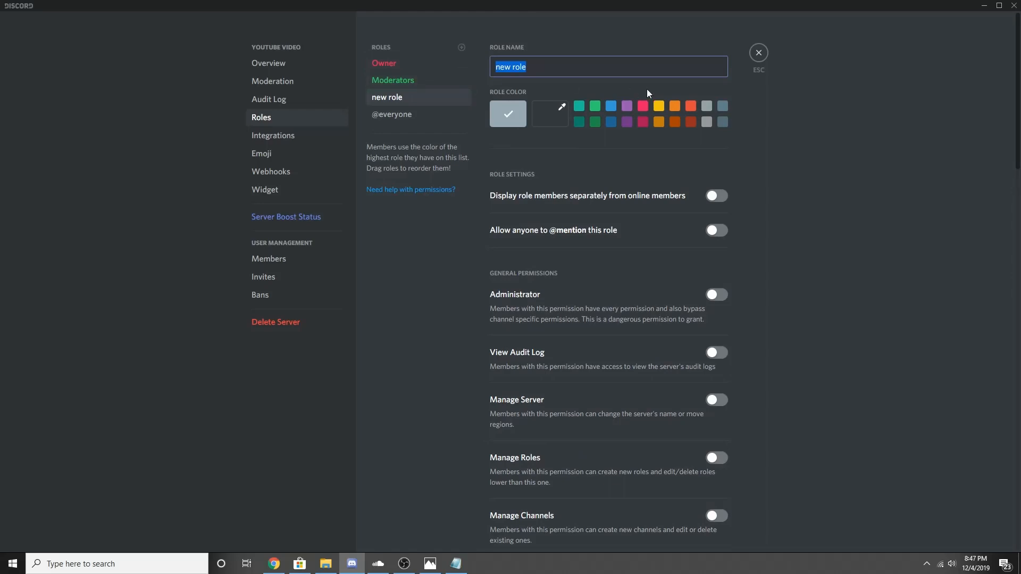
pyautogui.write('Close ')
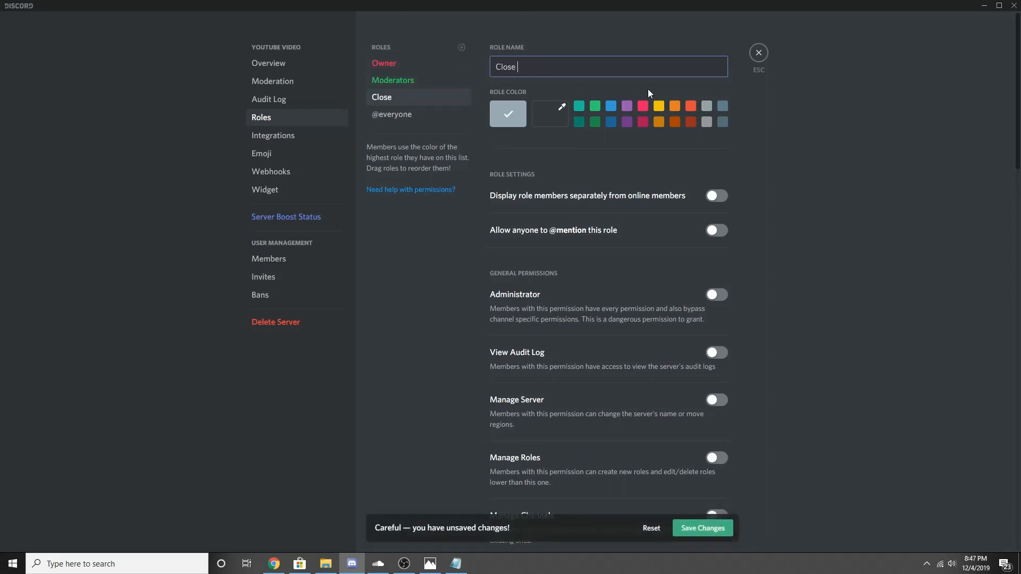
pyautogui.write('Friends')
pyautogui.click(689, 120)
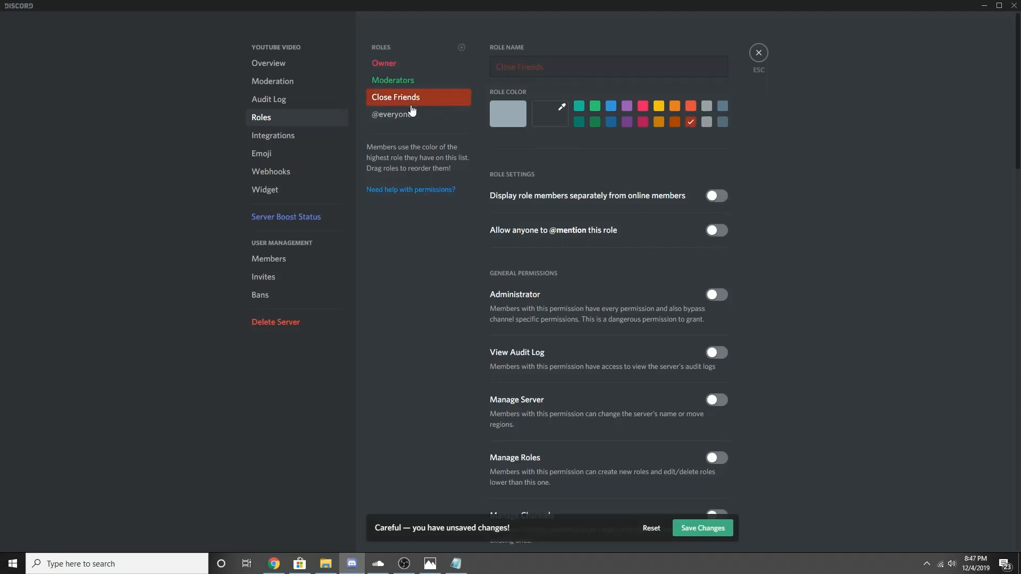
# Display Close Friends members separately from online members and allow anyone to mention the role
pyautogui.click(415, 113)
pyautogui.click(417, 100)
pyautogui.click(715, 198)
pyautogui.click(719, 237)
pyautogui.click(429, 116)
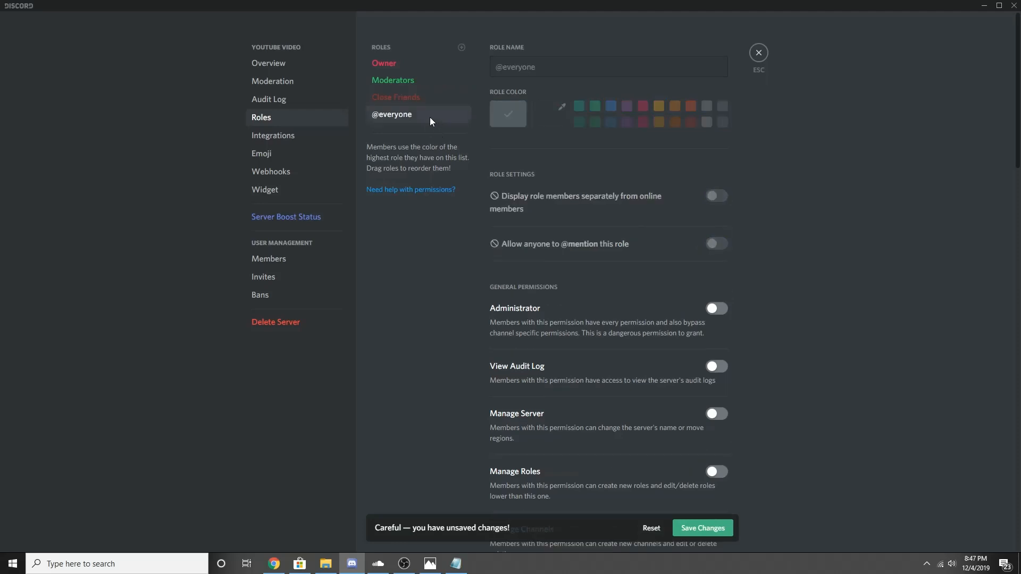
pyautogui.click(415, 98)
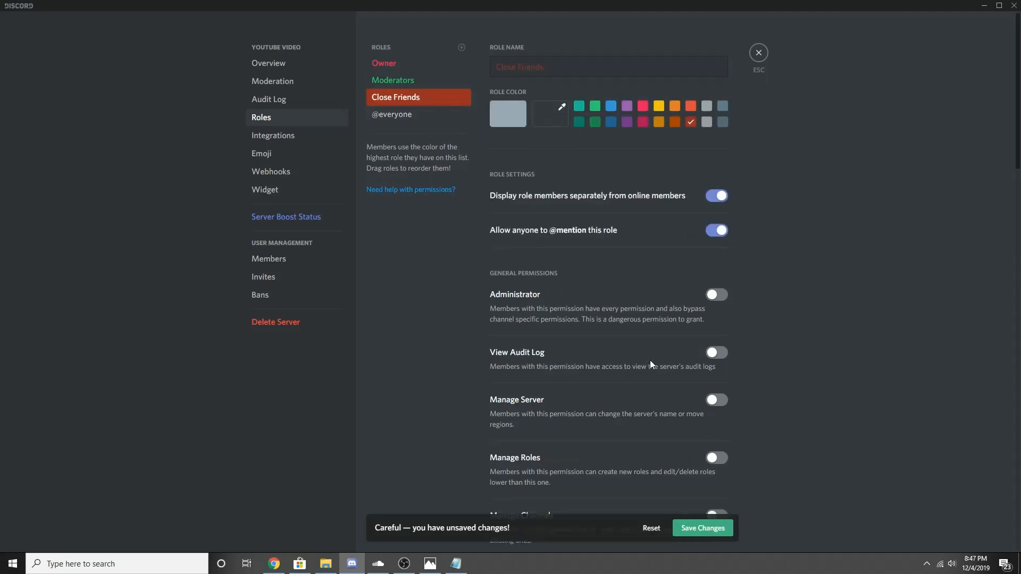
# Add a bright blue role named Subscriber that is displayed separately from online members and can be mentioned by anyone
pyautogui.click(461, 47)
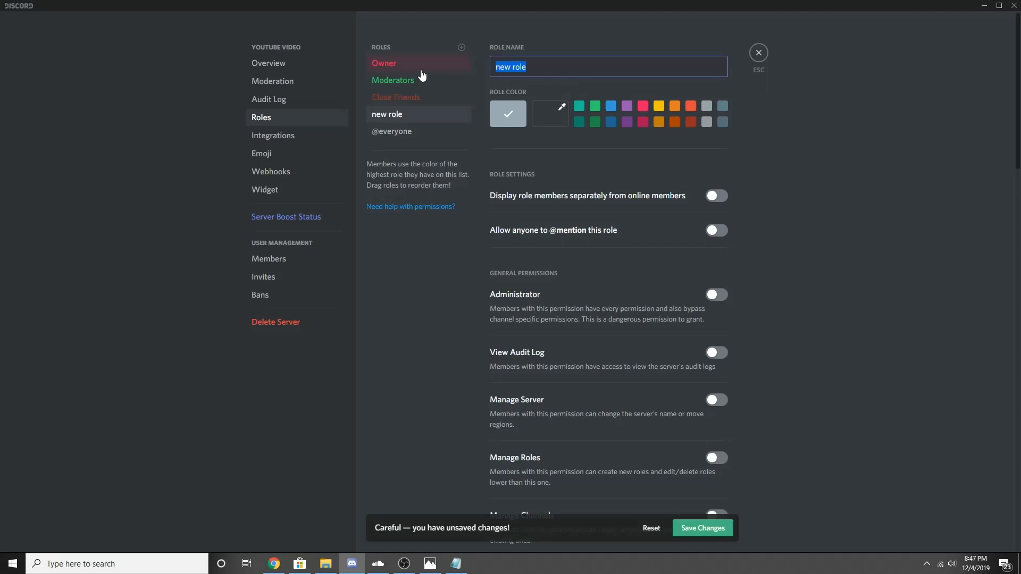
pyautogui.write('Subscriber')
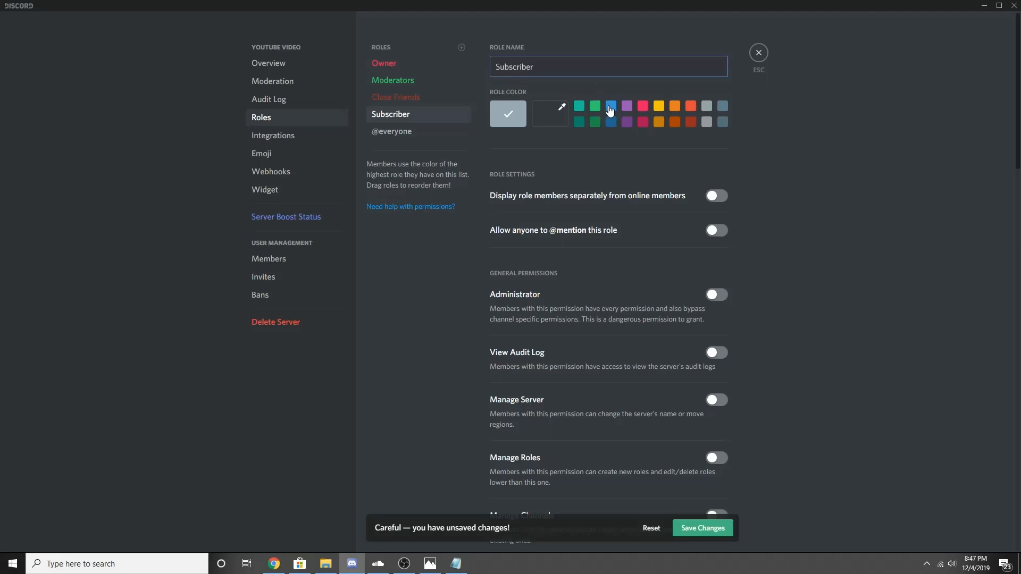
pyautogui.click(610, 110)
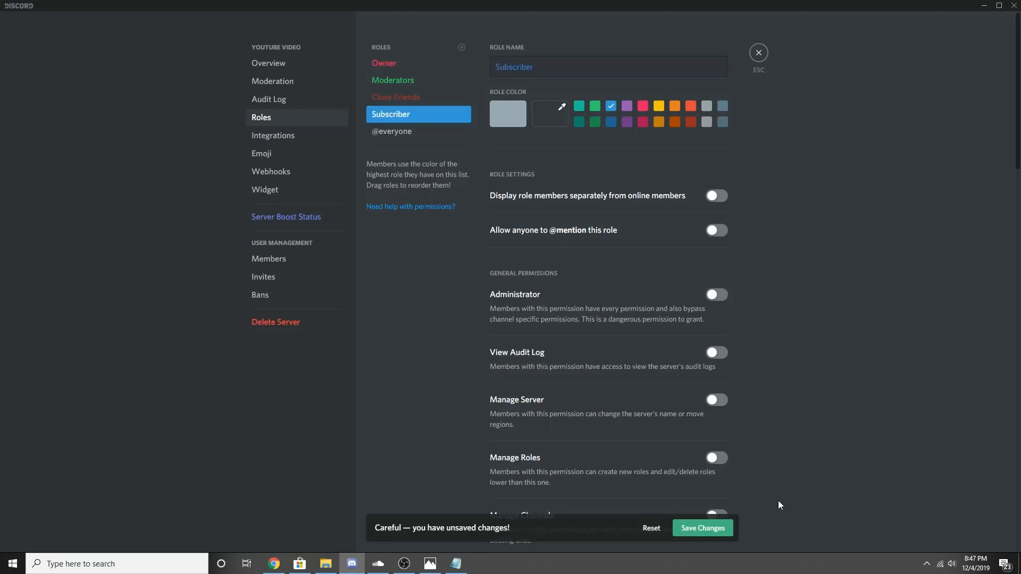
pyautogui.click(724, 527)
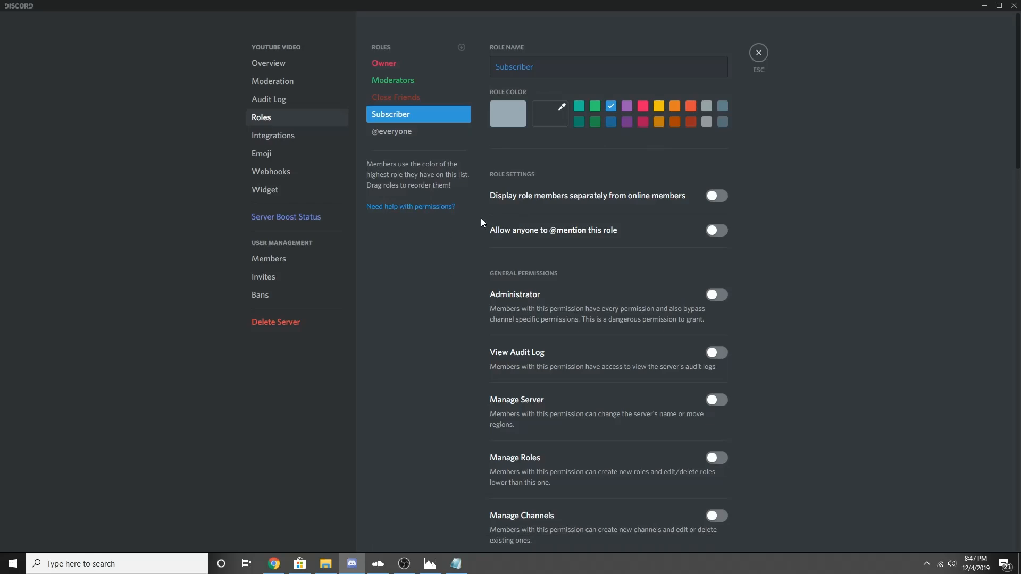
pyautogui.click(717, 197)
pyautogui.click(718, 232)
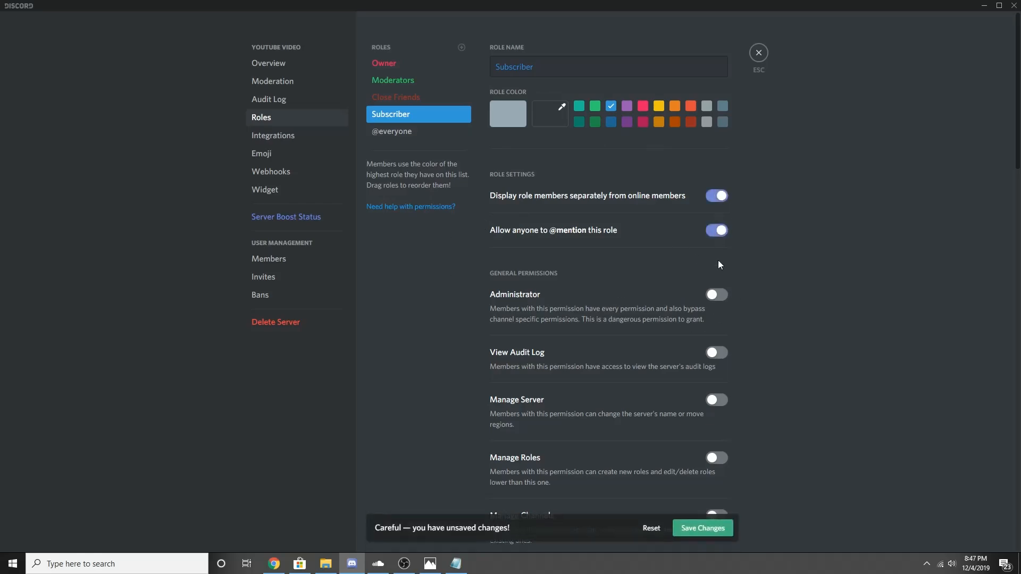
# Turn off Send TTS Messages for the Subscriber and Close Friends roles, then save the changes and leave the server settings
pyautogui.scroll(-6, 718, 297)
pyautogui.scroll(-7, 718, 346)
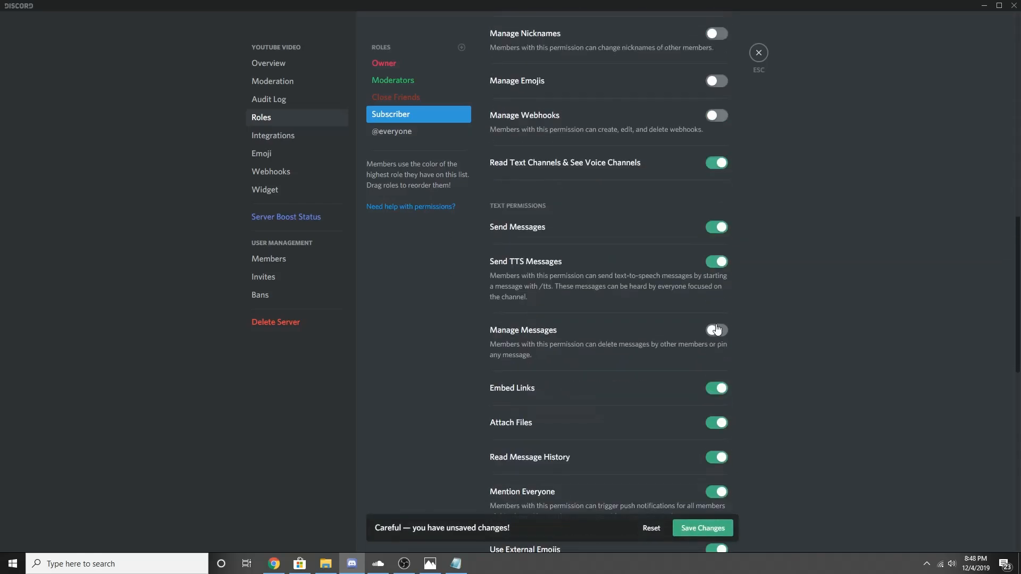
pyautogui.click(716, 263)
pyautogui.click(396, 99)
pyautogui.click(452, 108)
pyautogui.click(716, 261)
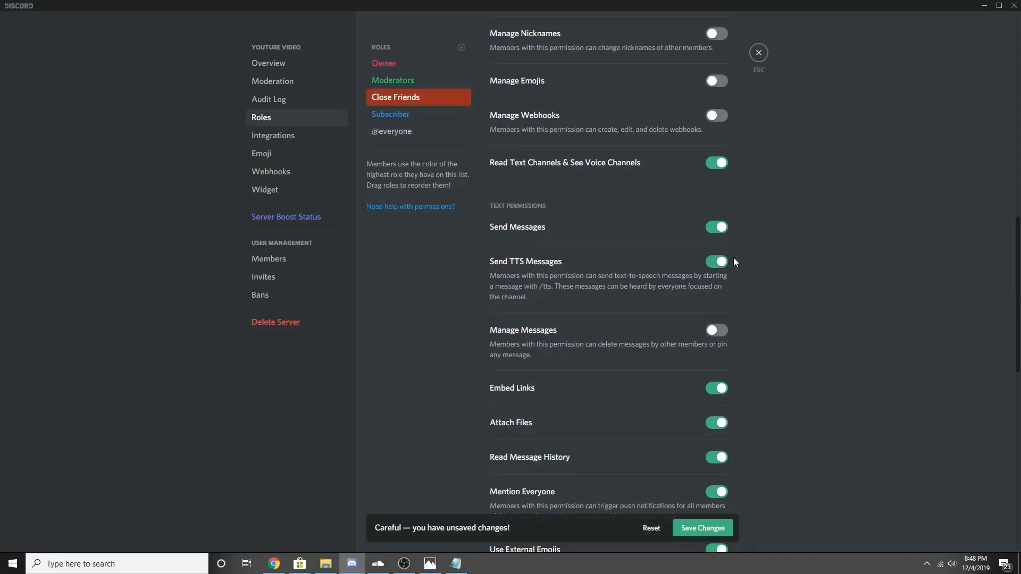
pyautogui.click(717, 261)
pyautogui.click(393, 80)
pyautogui.click(392, 64)
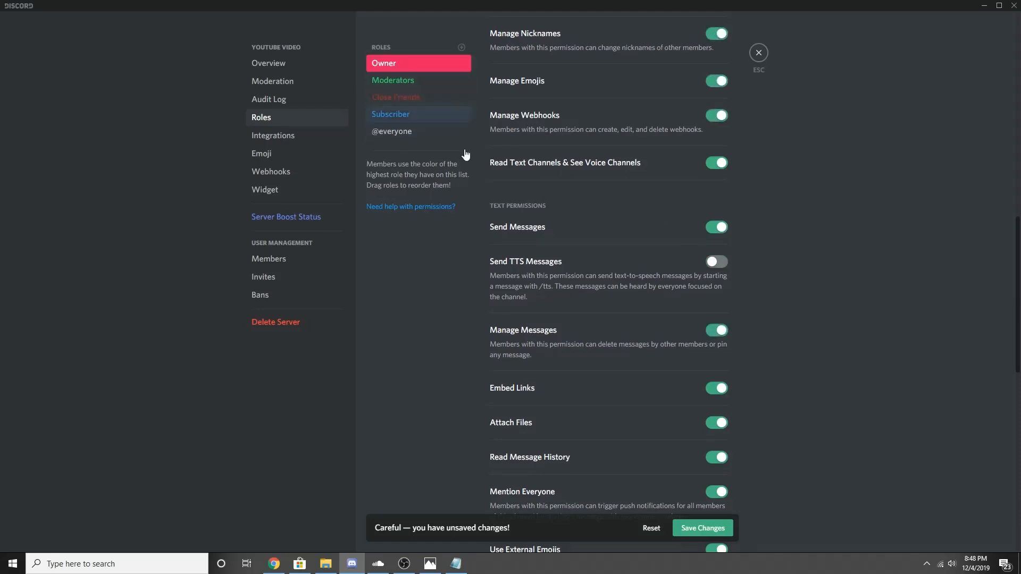
pyautogui.click(710, 527)
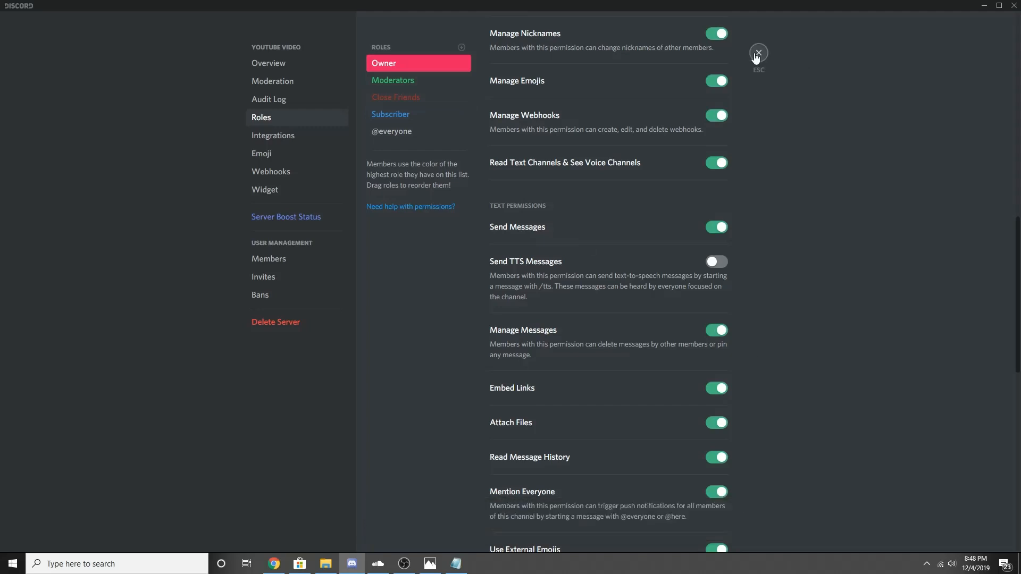
pyautogui.click(758, 53)
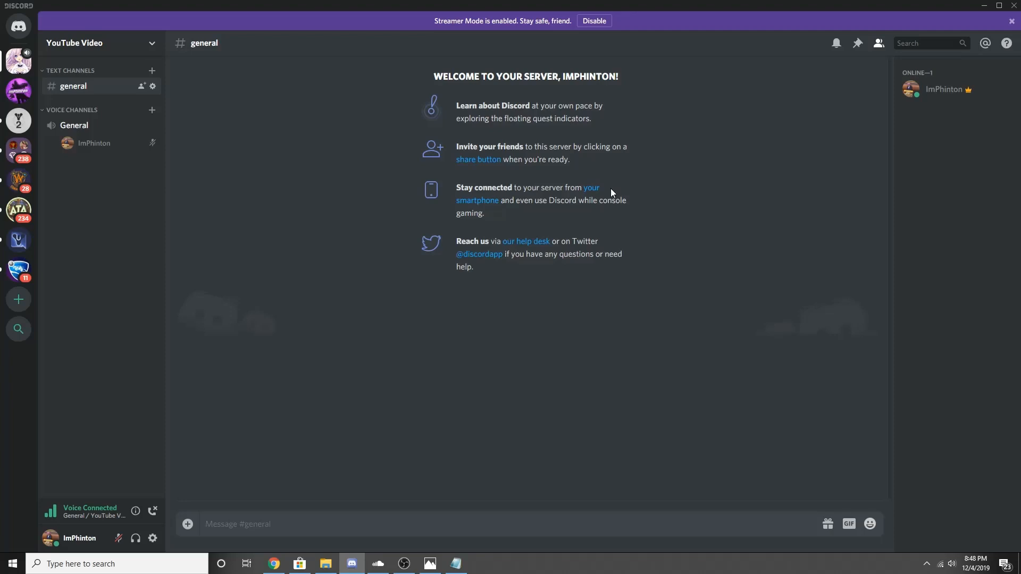
# Create a non-private category named Important and move it above the Text Channels category
pyautogui.rightClick(98, 270)
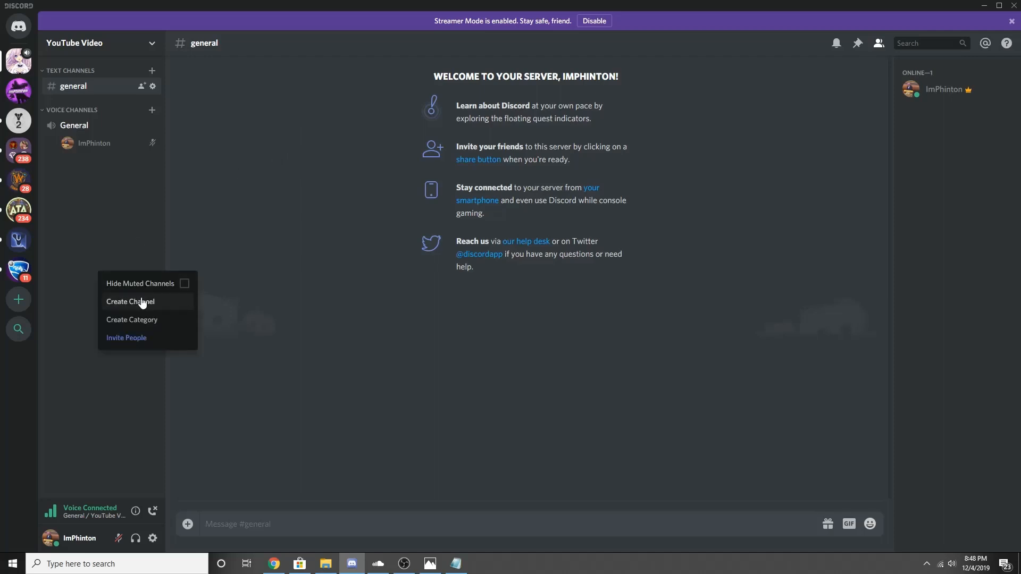
pyautogui.click(145, 319)
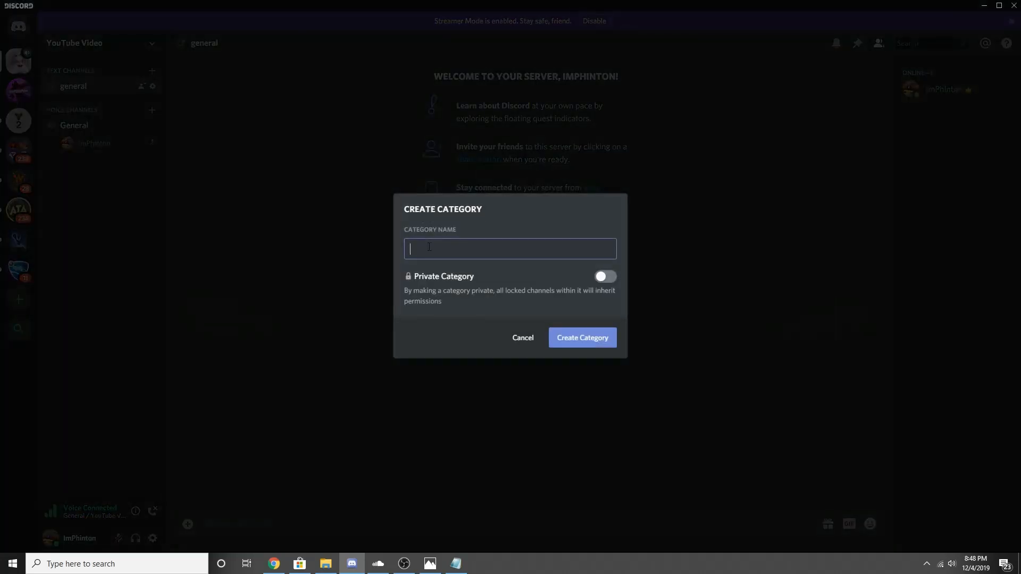
pyautogui.write('IMpo')
pyautogui.write('po')
pyautogui.write('rtant')
pyautogui.click(566, 346)
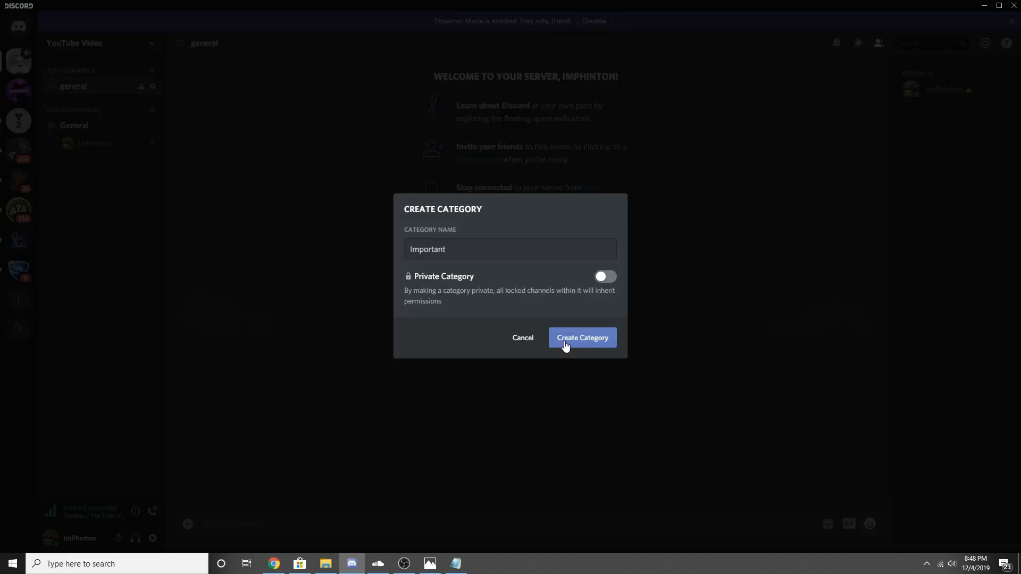
pyautogui.moveTo(66, 171); pyautogui.dragTo(71, 71)
# Create a text channel named welcome and move it into the Important category
pyautogui.rightClick(71, 245)
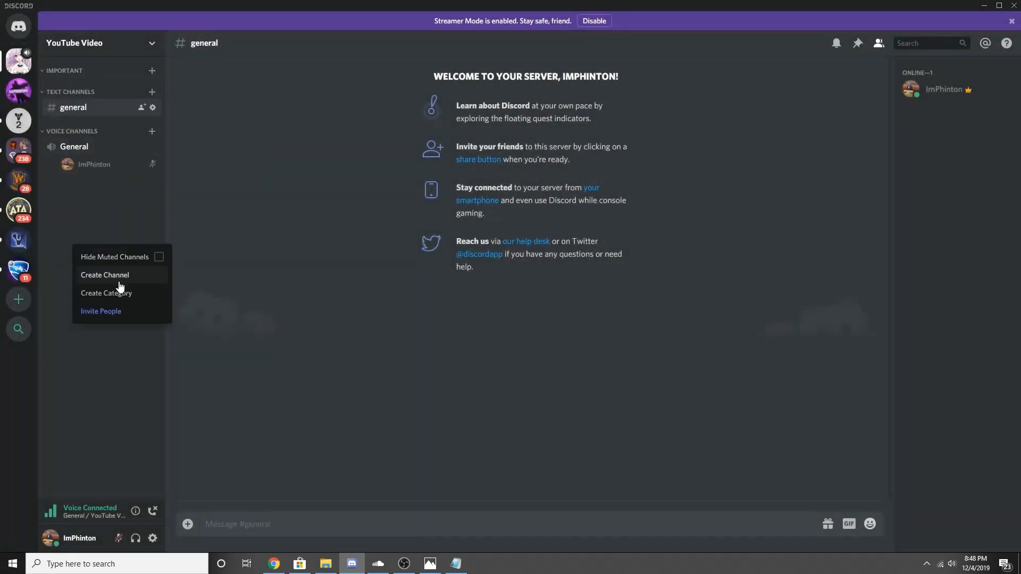
pyautogui.click(132, 277)
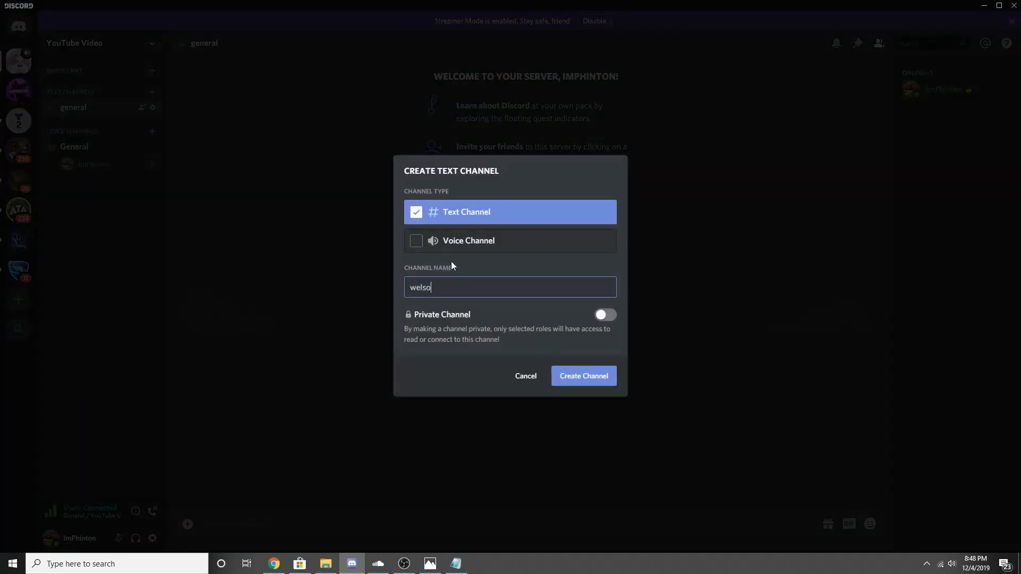
pyautogui.write('me')
pyautogui.press('Return')
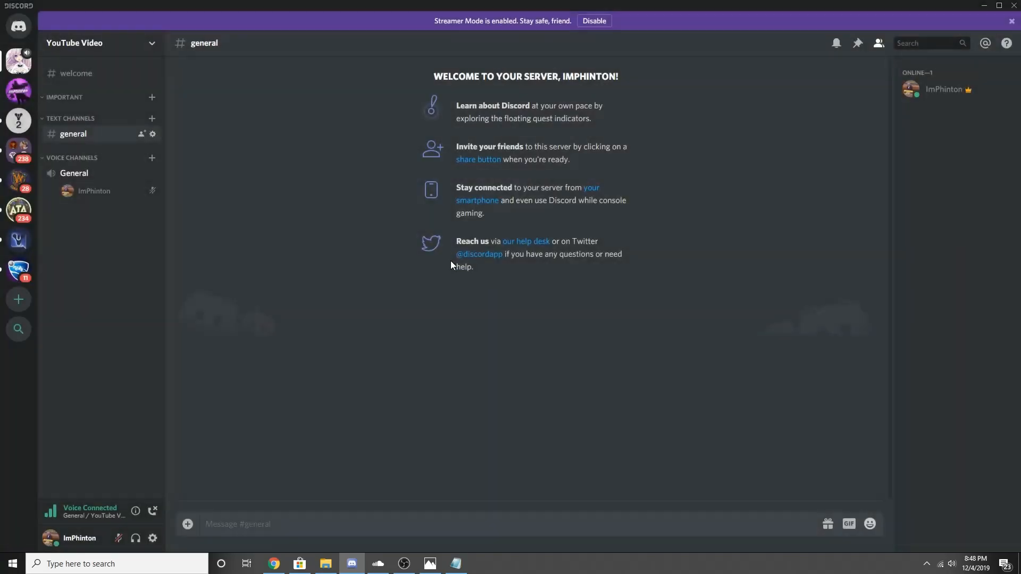
pyautogui.moveTo(78, 74); pyautogui.dragTo(78, 104)
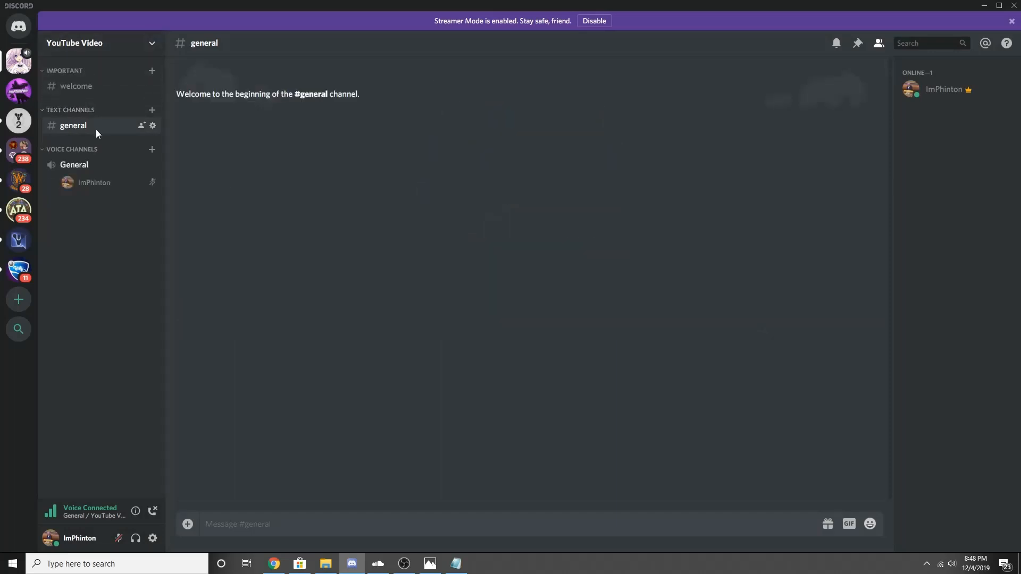
pyautogui.rightClick(96, 90)
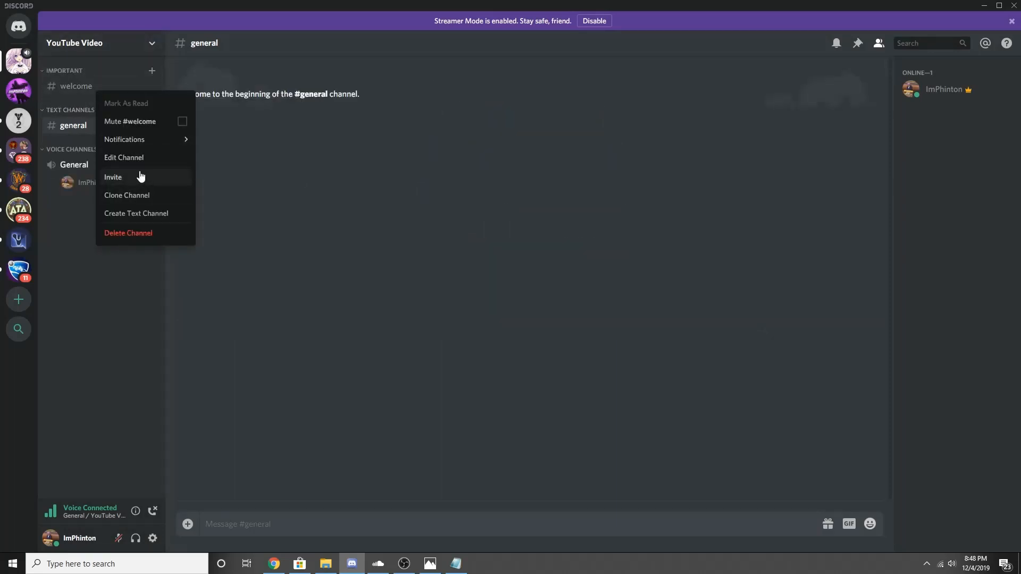
pyautogui.click(79, 267)
pyautogui.click(127, 50)
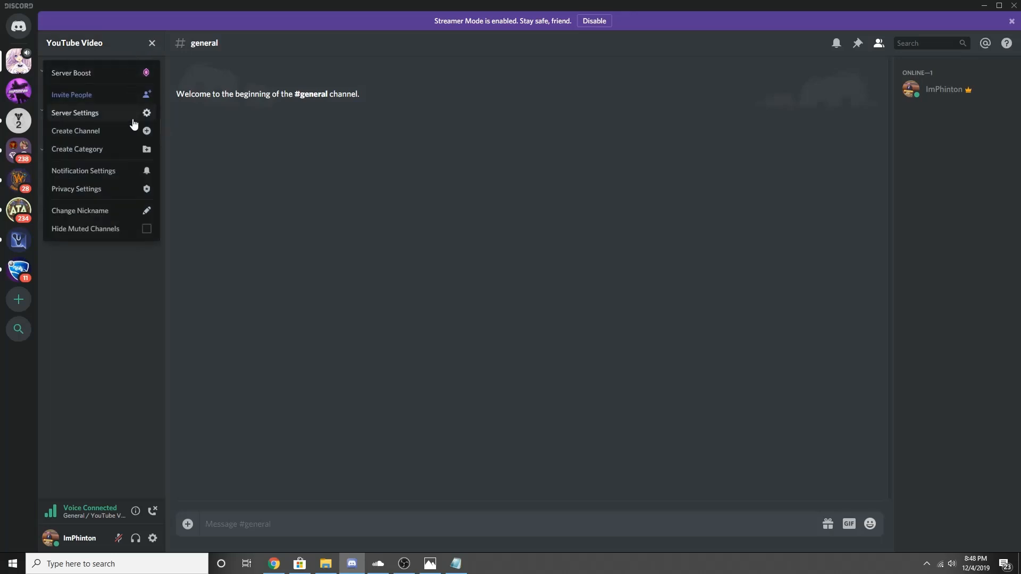
pyautogui.click(121, 114)
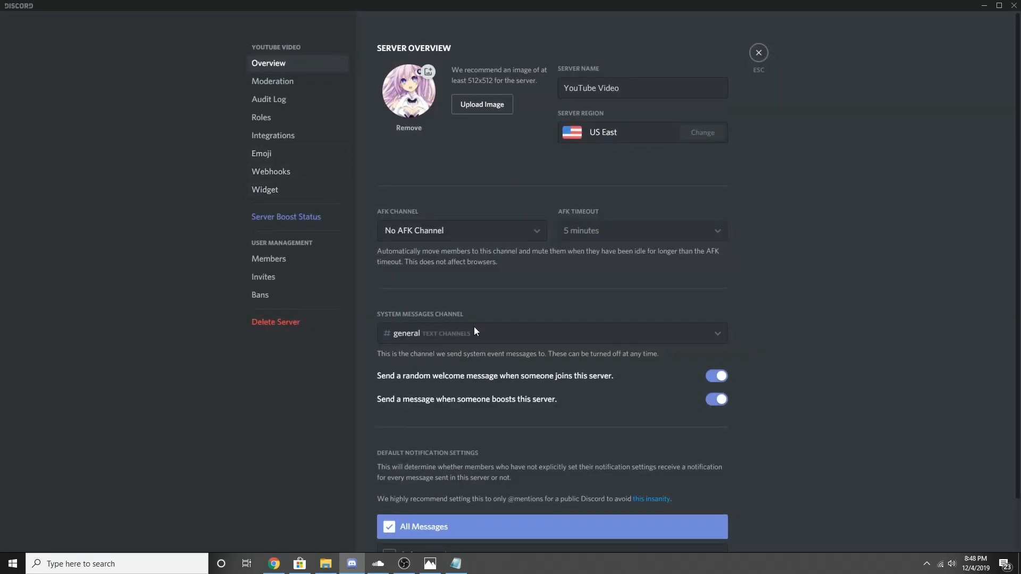
pyautogui.scroll(-2, 478, 340)
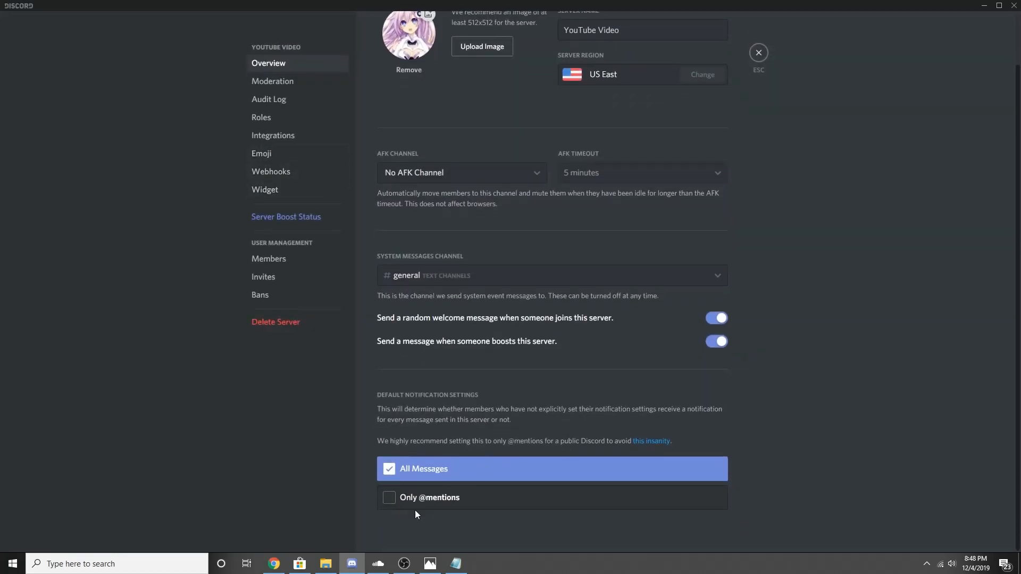
pyautogui.click(434, 499)
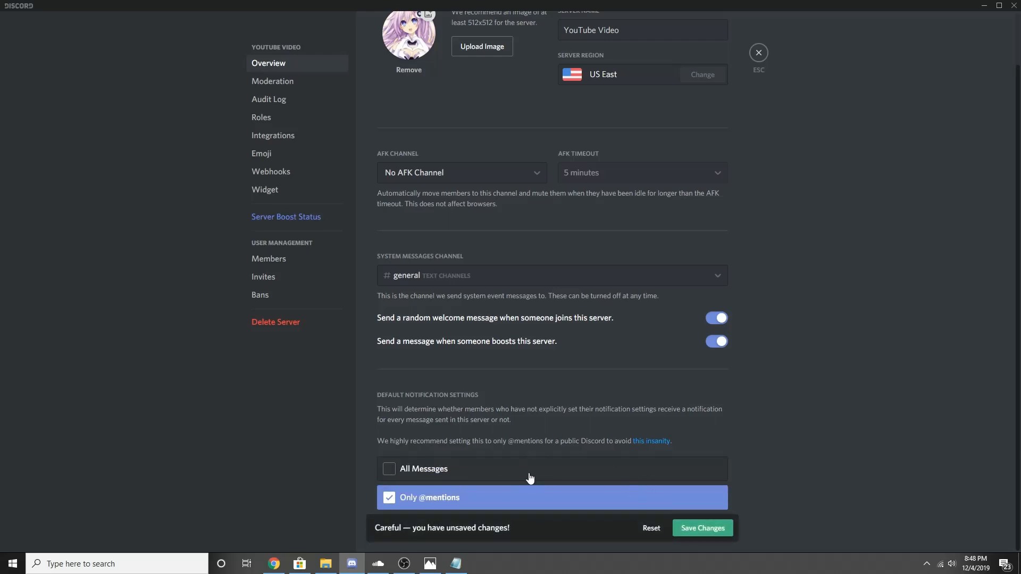
pyautogui.click(702, 528)
# Set the system messages channel to welcome and leave the server settings
pyautogui.click(502, 281)
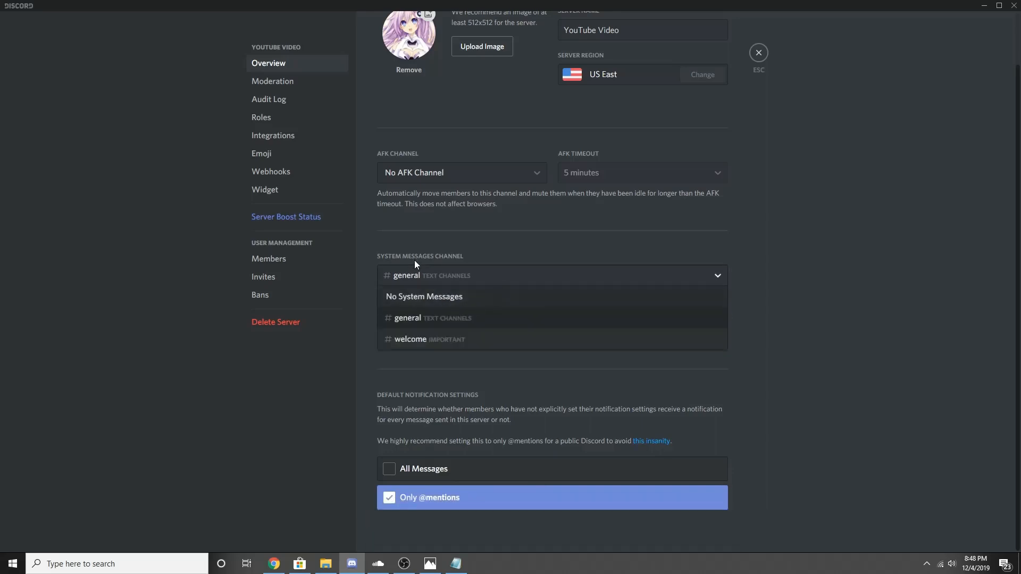
pyautogui.click(443, 341)
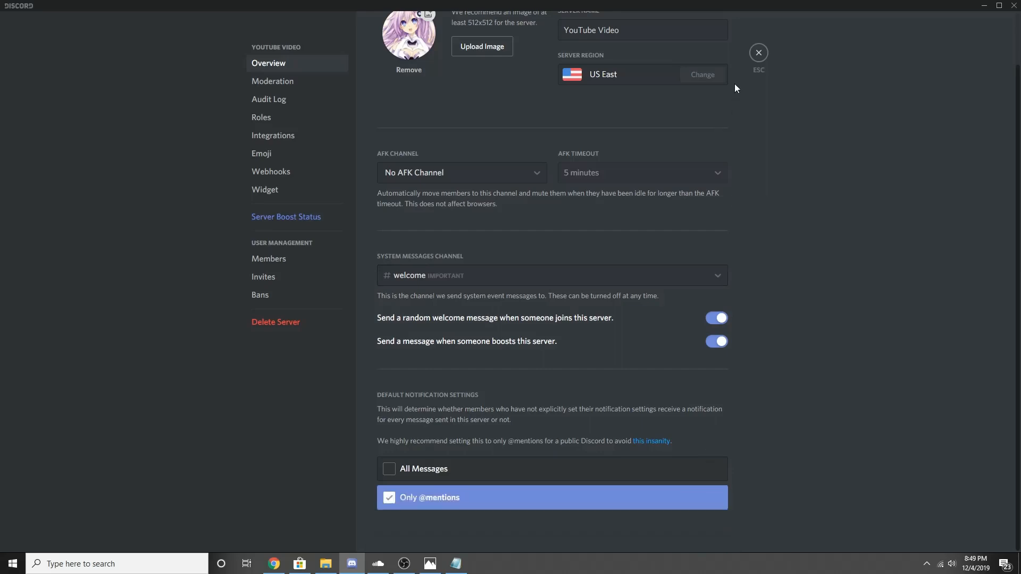
pyautogui.click(758, 54)
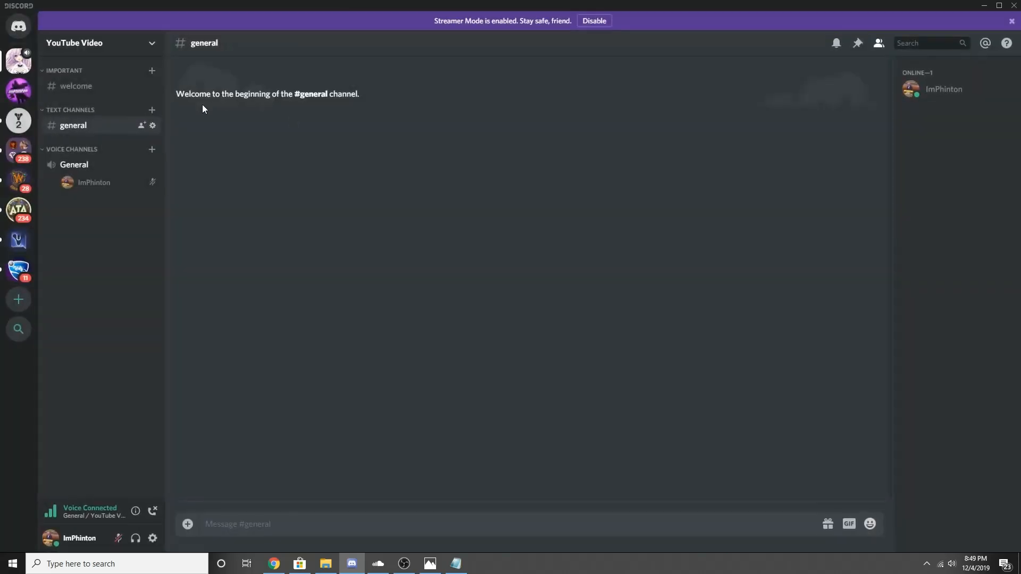
pyautogui.rightClick(91, 87)
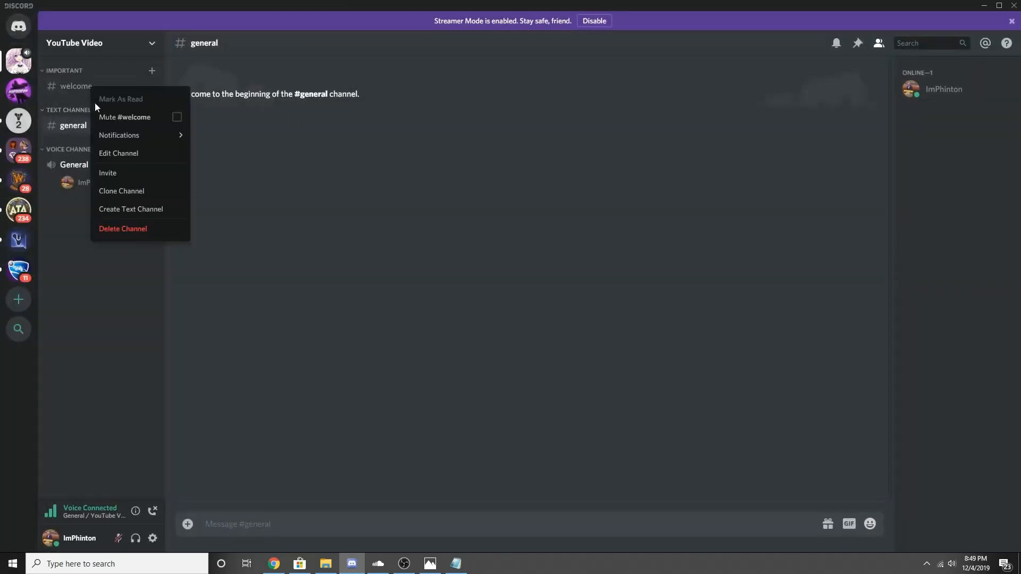
pyautogui.click(118, 155)
pyautogui.click(271, 83)
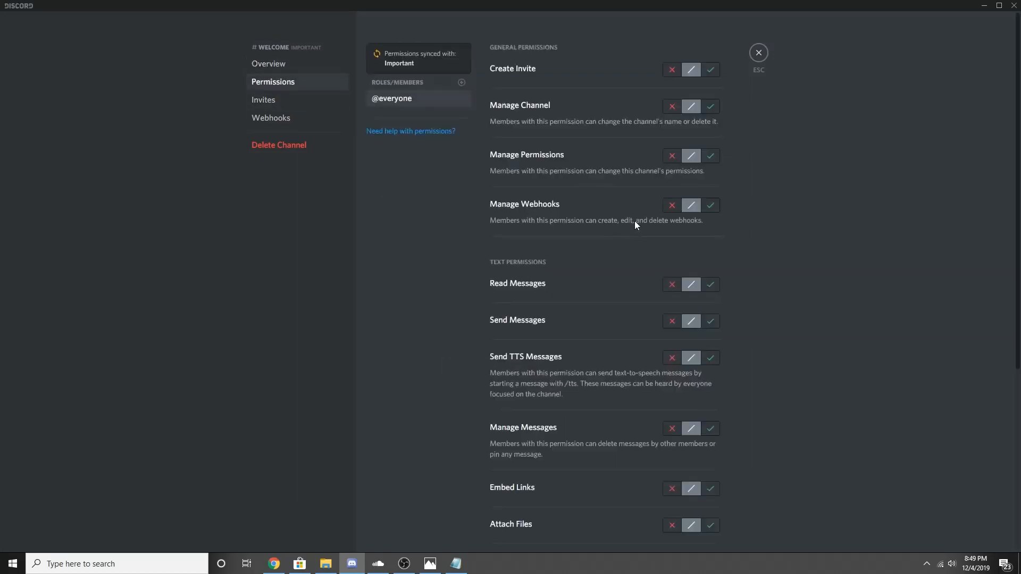
pyautogui.click(711, 75)
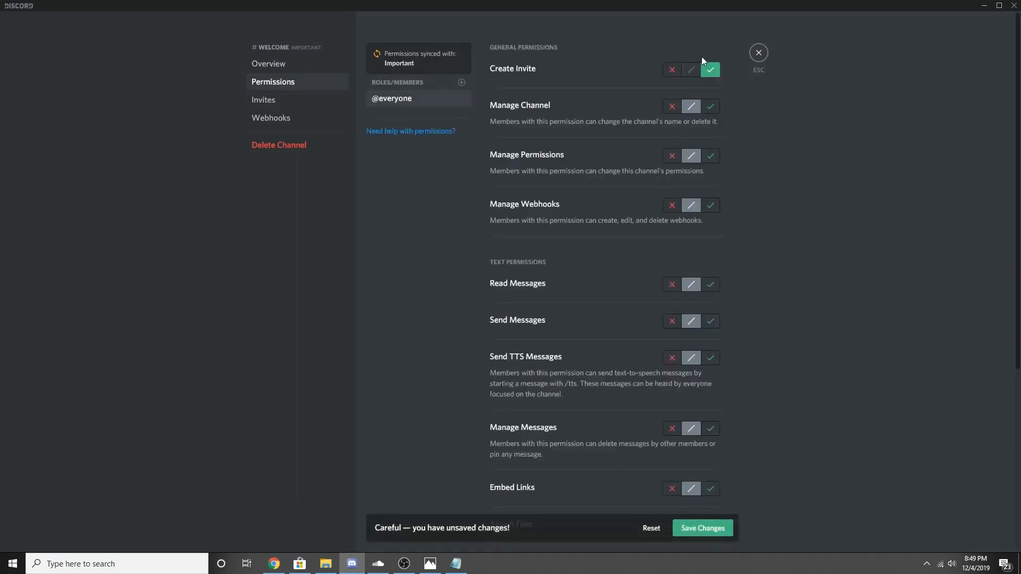
pyautogui.click(673, 108)
pyautogui.click(671, 156)
pyautogui.click(672, 206)
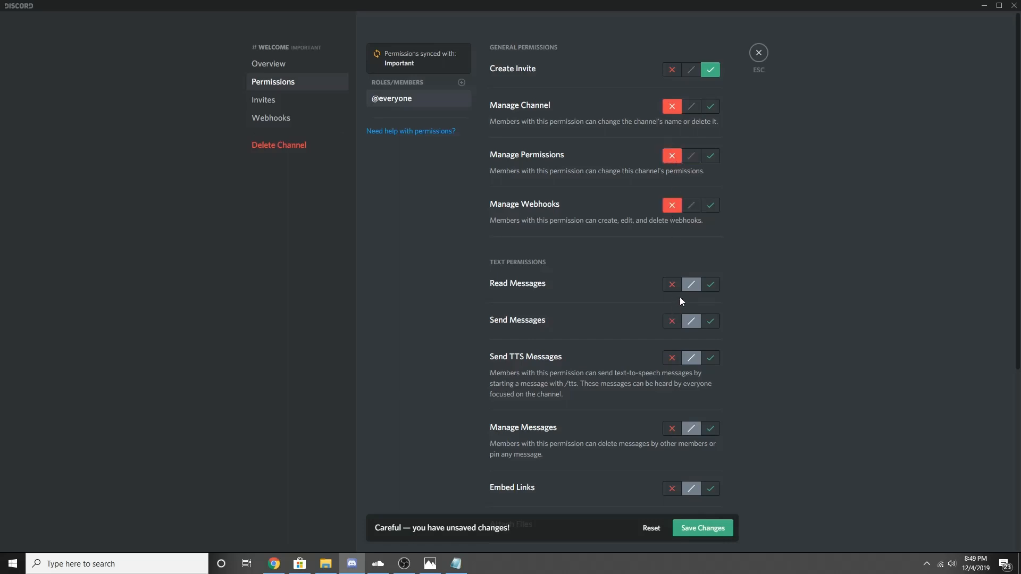
pyautogui.click(713, 288)
pyautogui.click(672, 322)
pyautogui.click(672, 358)
pyautogui.scroll(-2, 676, 351)
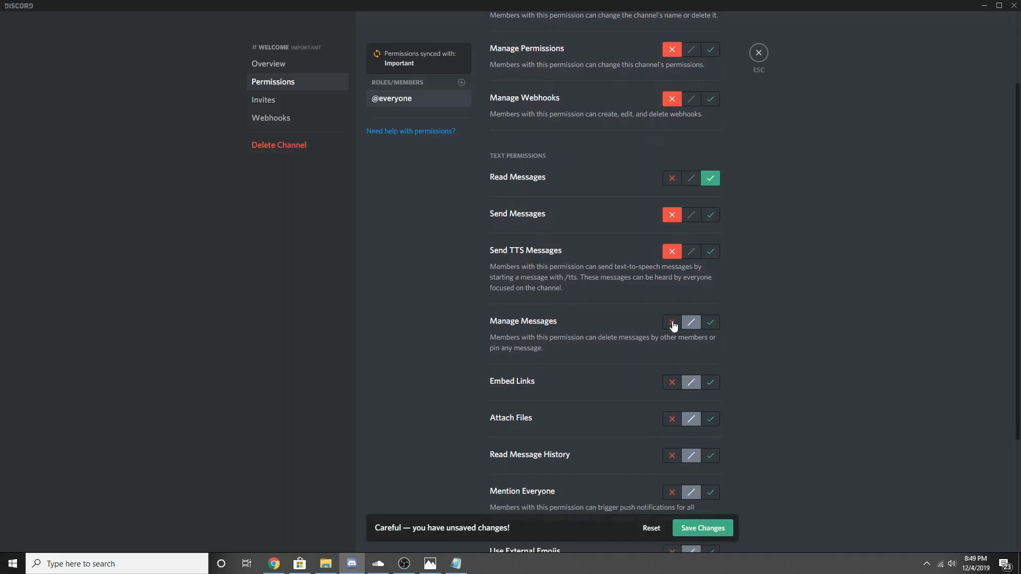
pyautogui.click(672, 323)
pyautogui.click(672, 383)
pyautogui.scroll(-2, 673, 381)
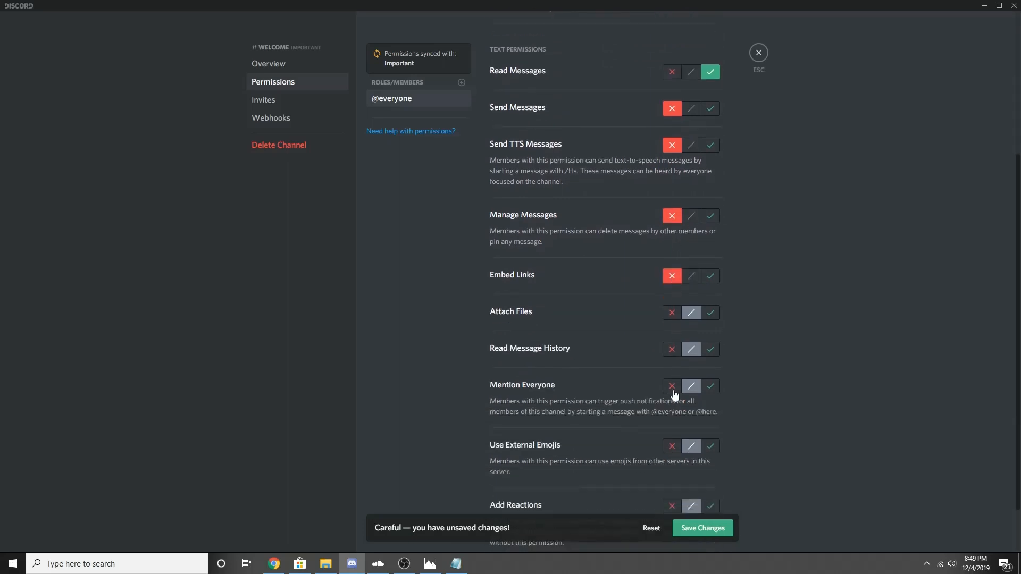
pyautogui.click(672, 315)
pyautogui.click(710, 351)
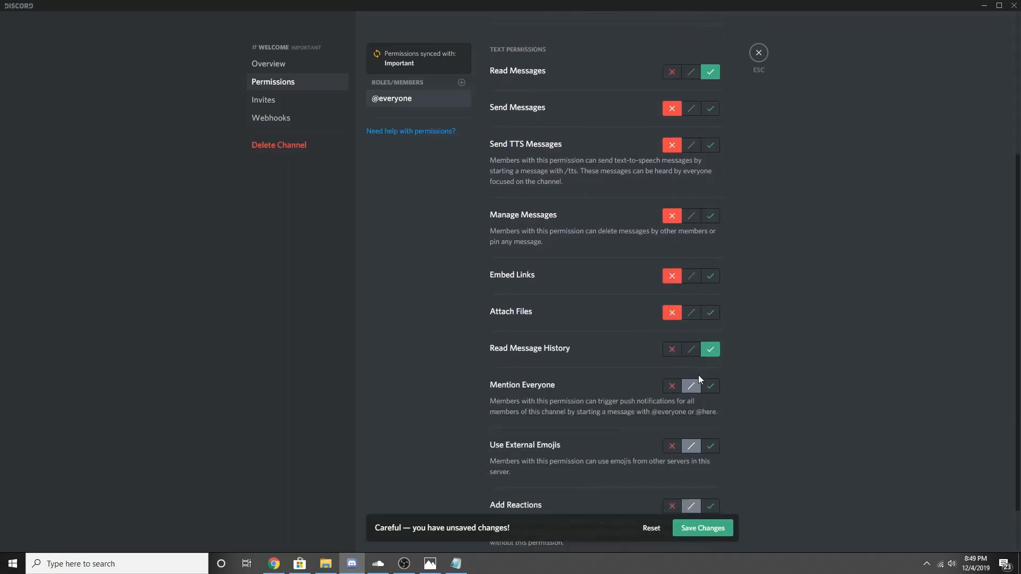
pyautogui.click(669, 390)
pyautogui.scroll(-1, 671, 410)
pyautogui.click(672, 389)
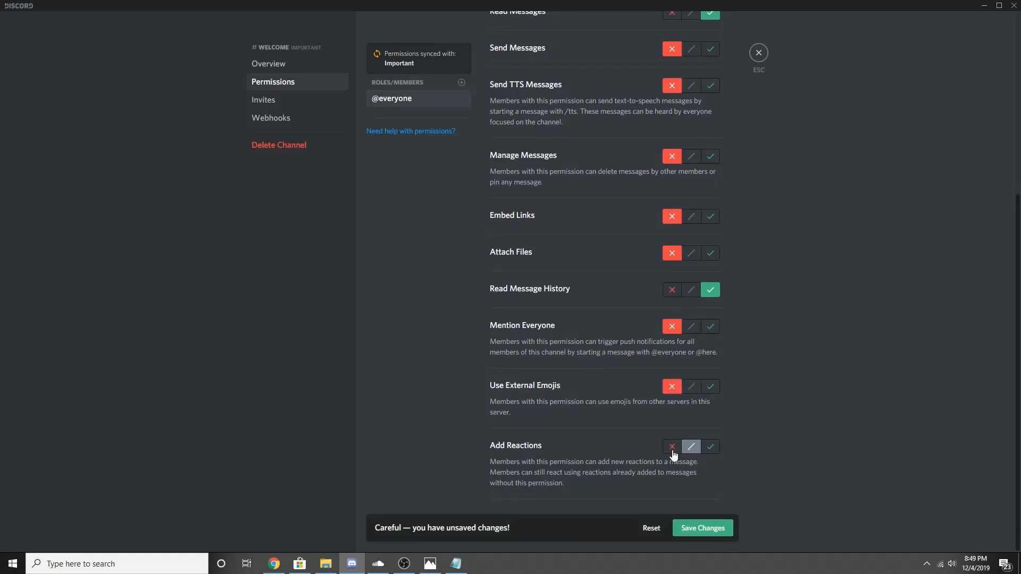
pyautogui.click(711, 450)
pyautogui.click(709, 529)
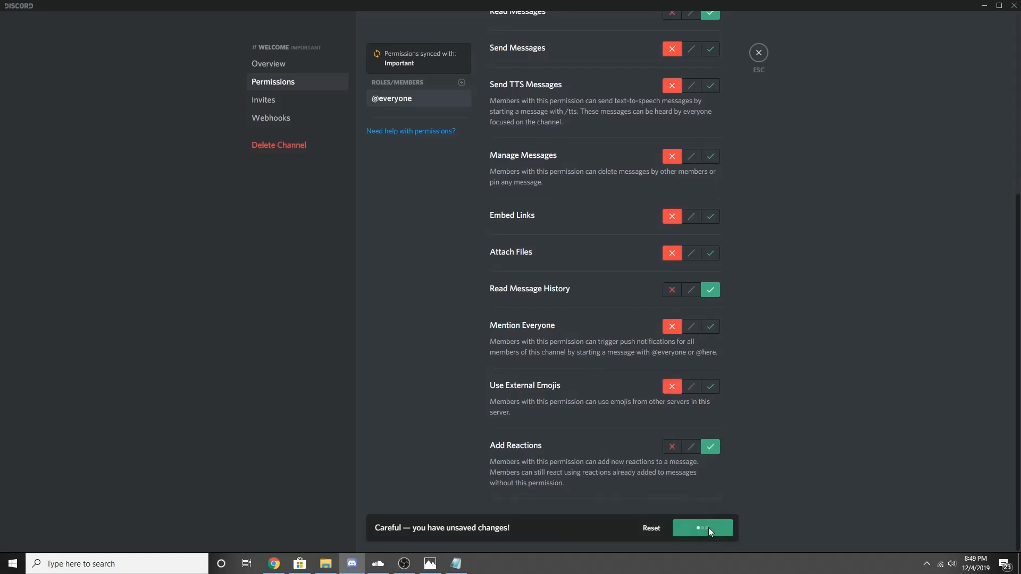
pyautogui.click(759, 53)
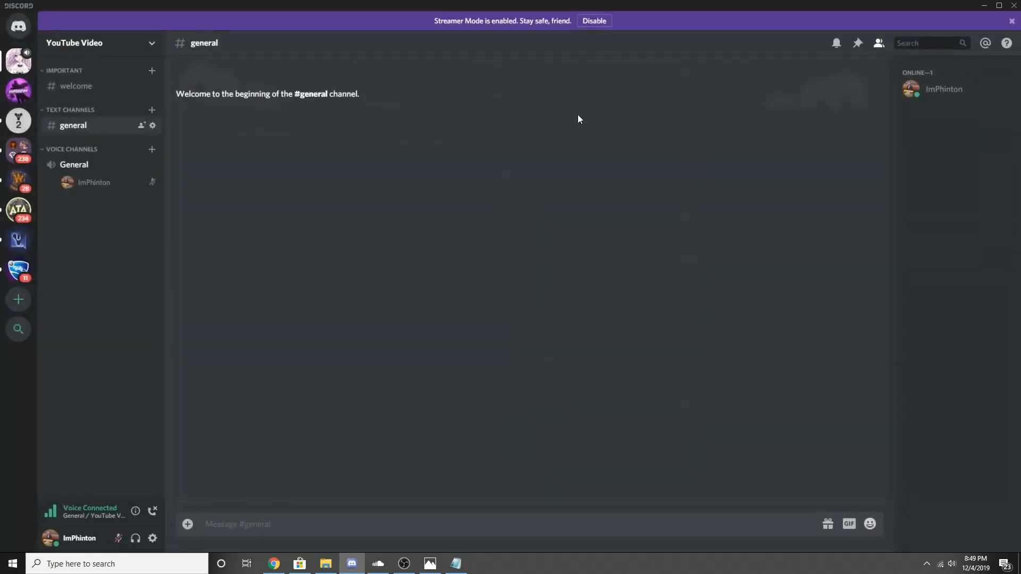
# Clone the welcome channel within the Important category as a new channel named rules
pyautogui.click(105, 92)
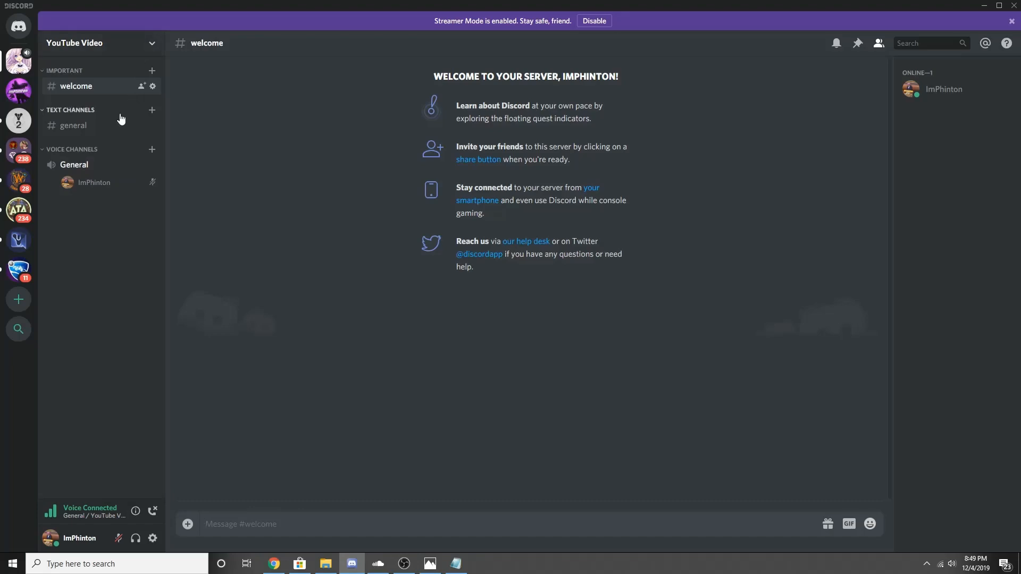
pyautogui.rightClick(103, 80)
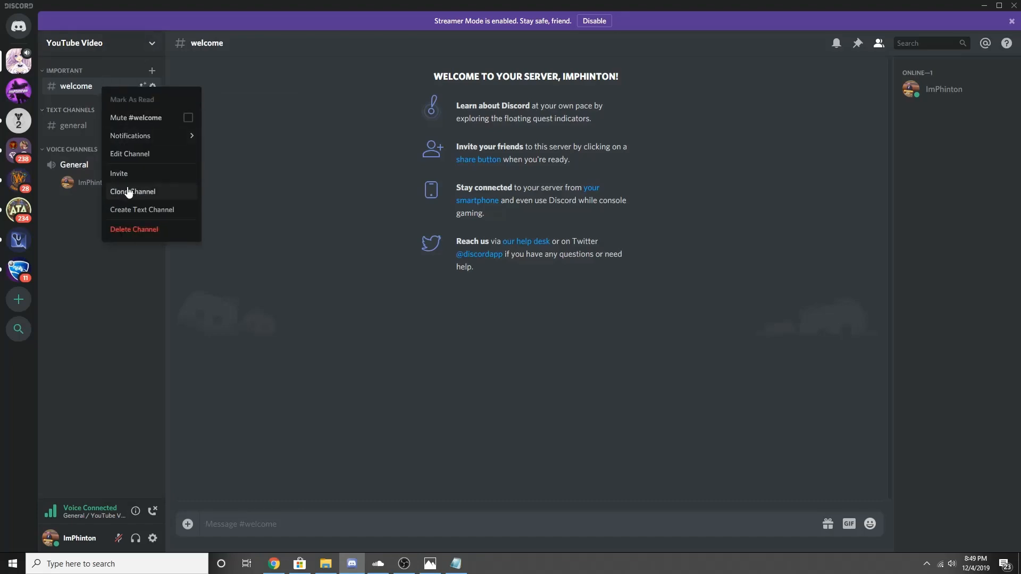
pyautogui.click(128, 184)
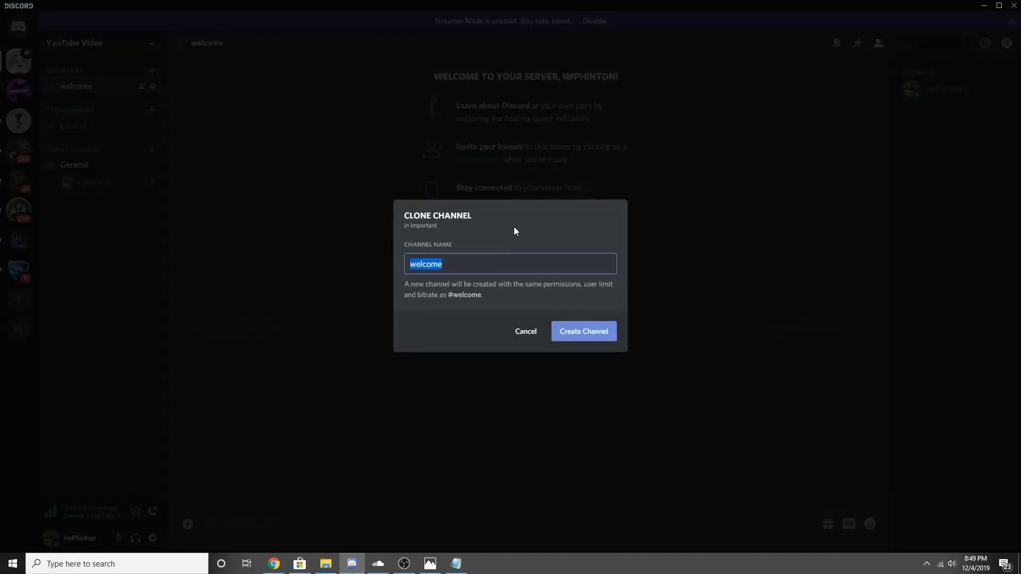
pyautogui.write('rules')
pyautogui.press('Return')
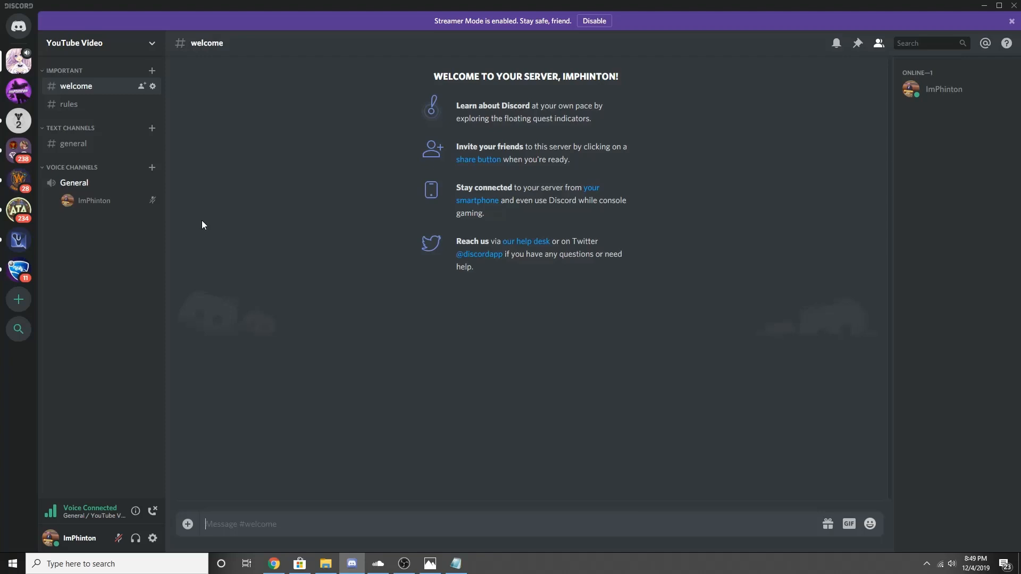
# Post the word Bold in bold formatting as a message in the welcome channel
pyautogui.write('**Bold**')
pyautogui.press('Return')
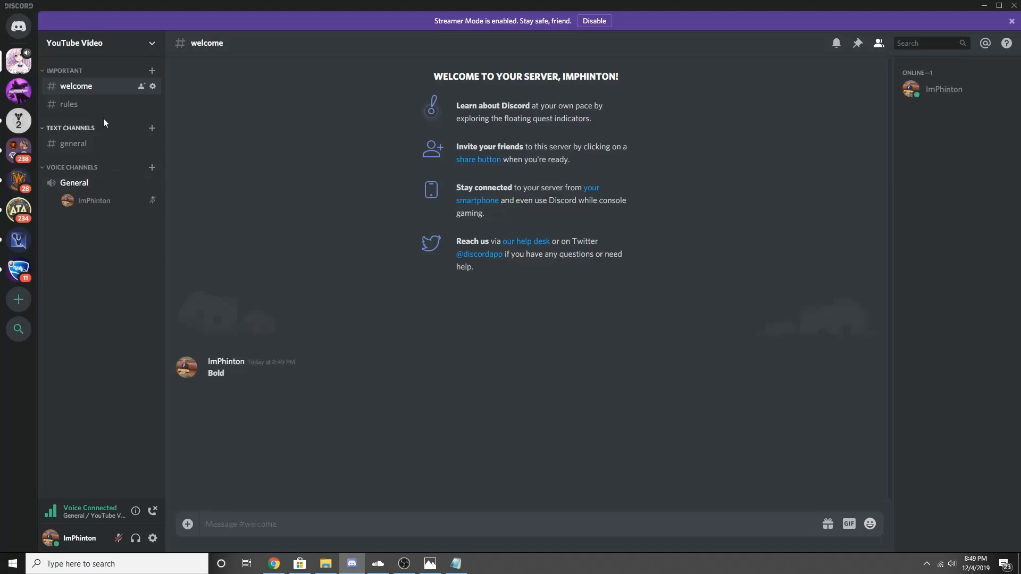
pyautogui.rightClick(228, 363)
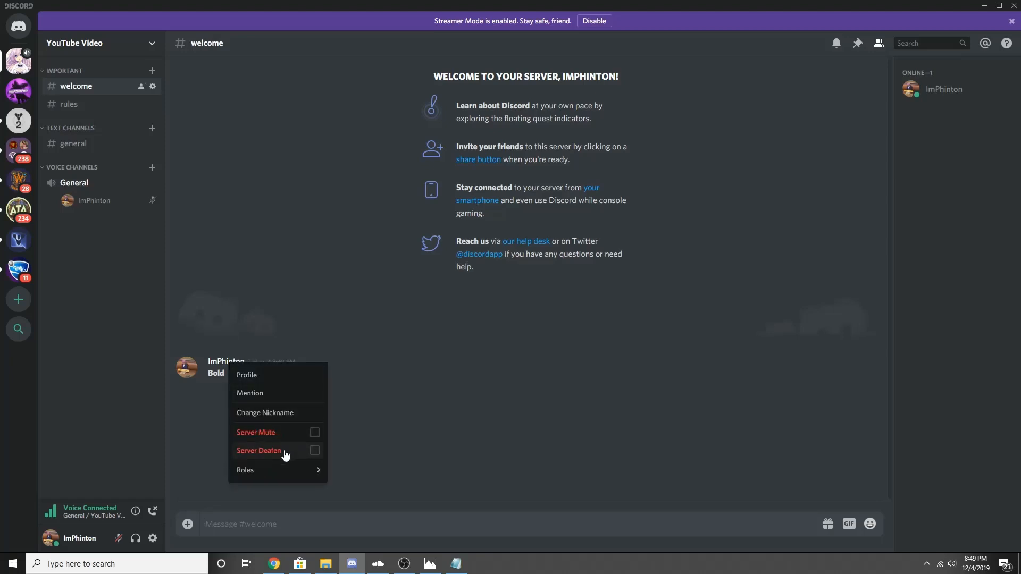
pyautogui.click(230, 138)
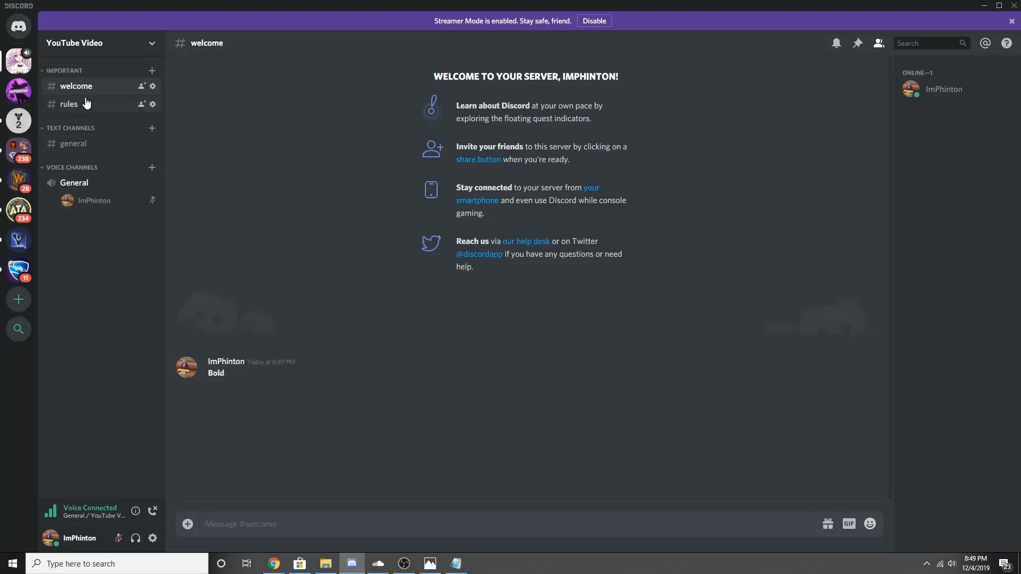
# In the rules channel, post Underscore as underlined text and Both as bold underlined text in separate messages
pyautogui.click(86, 103)
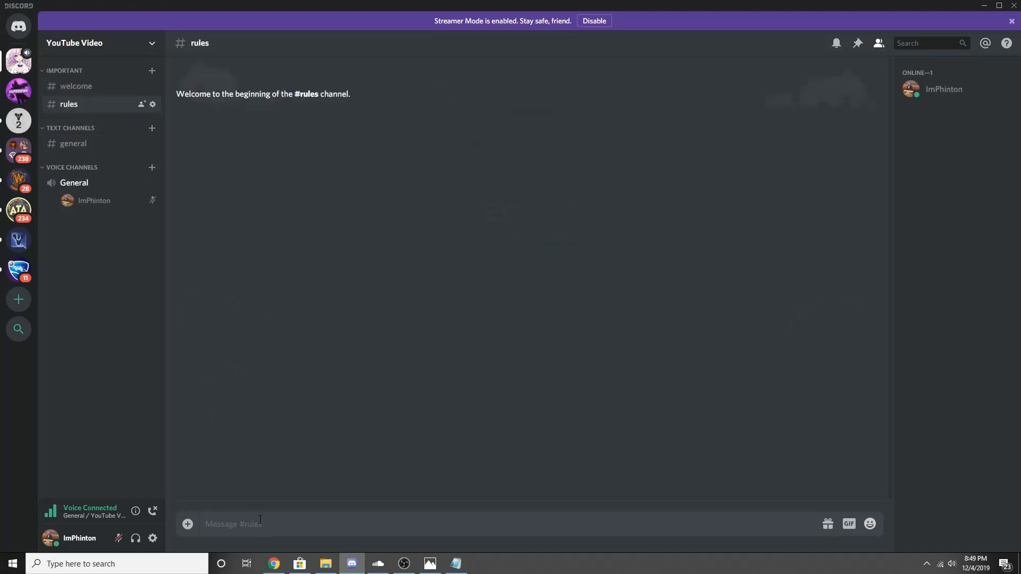
pyautogui.write('_')
pyautogui.write('Un')
pyautogui.write('nd')
pyautogui.write('erscore__')
pyautogui.press('Return')
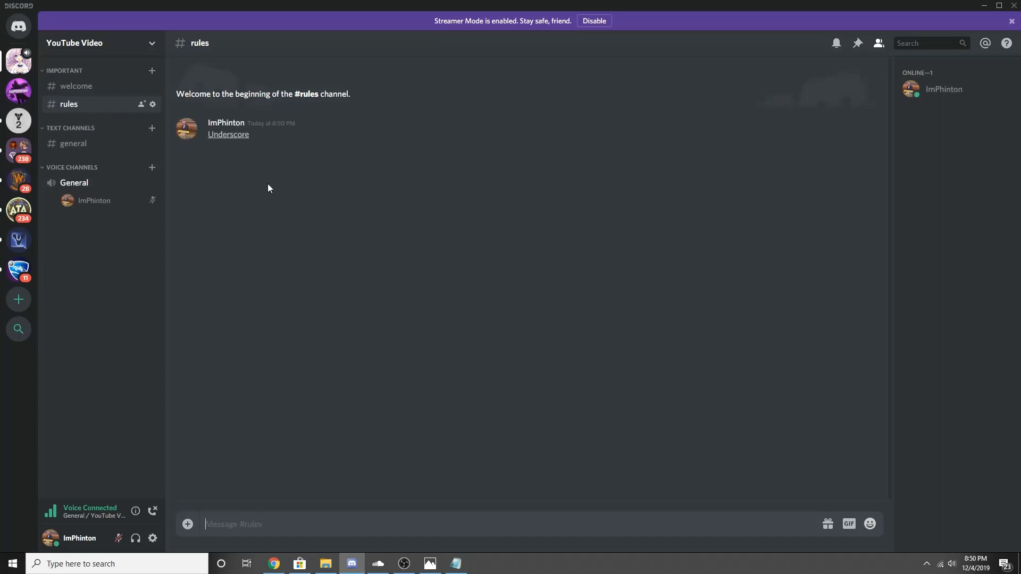
pyautogui.write('__**Both**__')
pyautogui.press('Return')
# Examine the formatting of the posted rules in the existing example server's rules channel
pyautogui.click(18, 92)
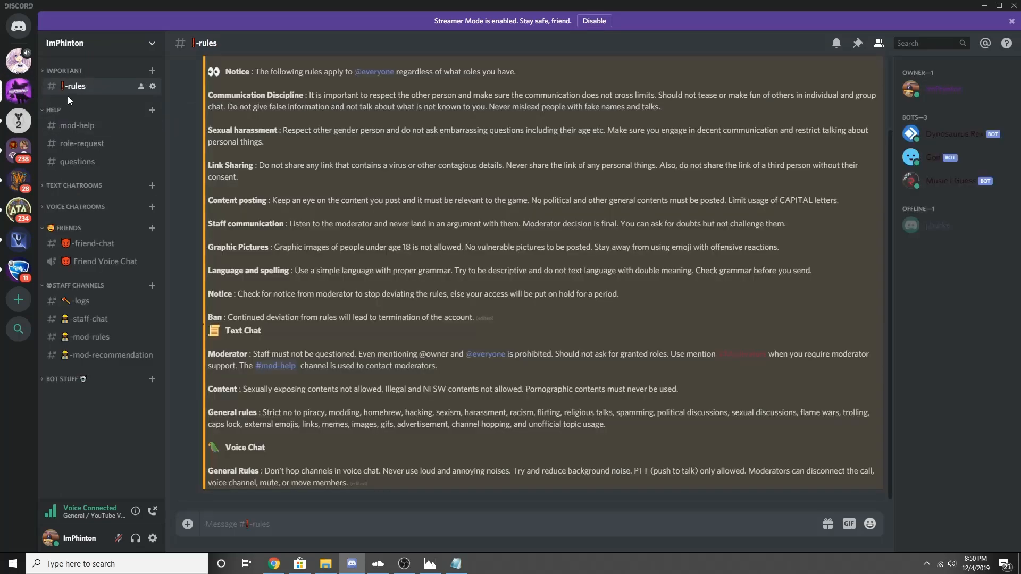
pyautogui.scroll(3, 229, 128)
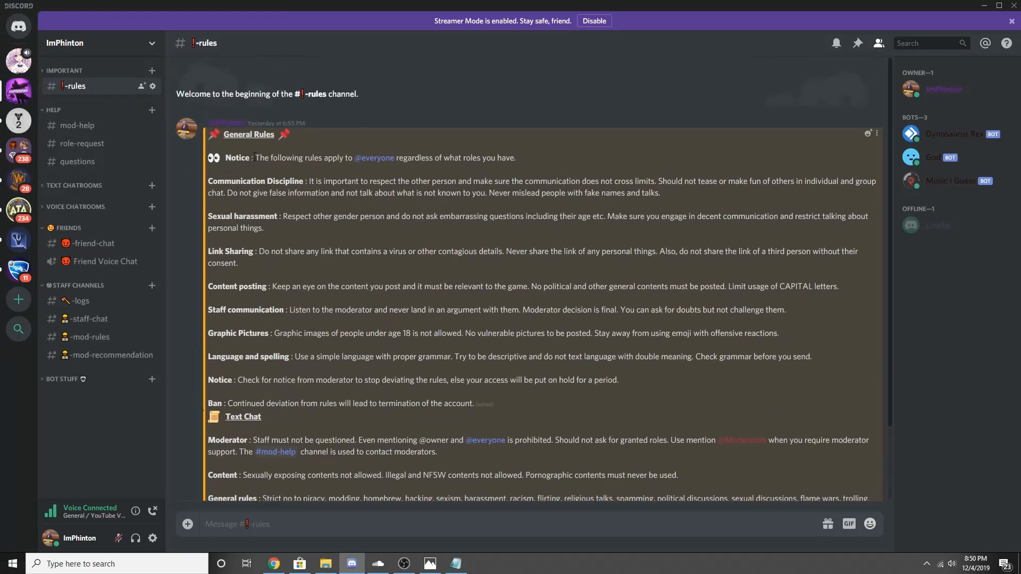
pyautogui.moveTo(247, 134); pyautogui.dragTo(264, 135)
pyautogui.scroll(-2, 275, 334)
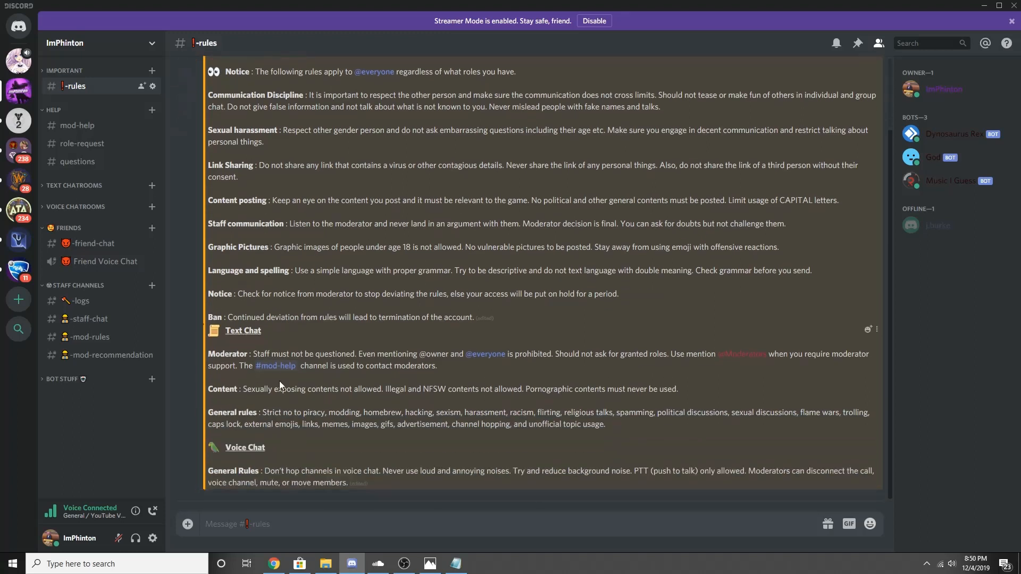
pyautogui.scroll(2, 259, 392)
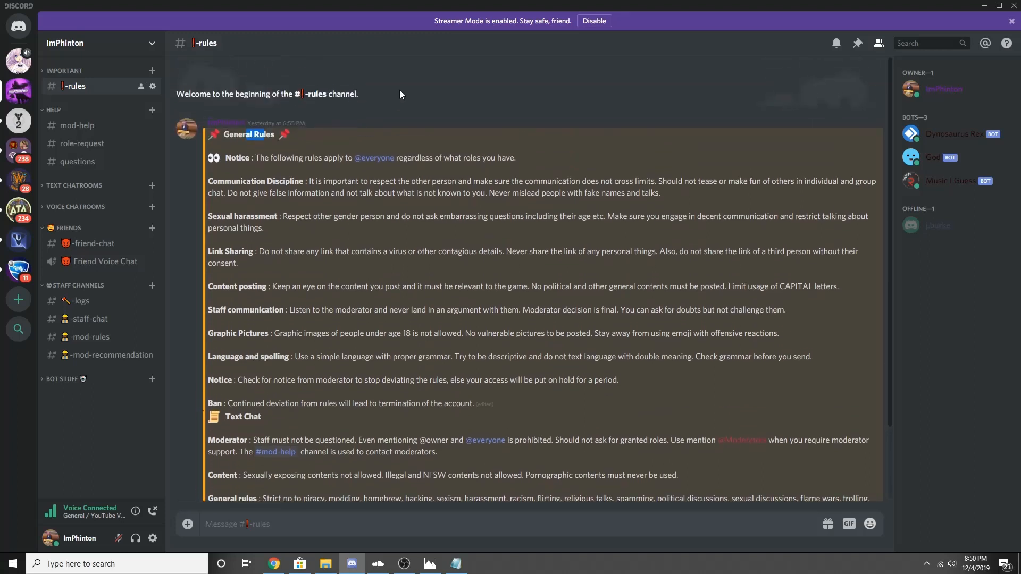
# Return to the YouTube Video server and clone the rules channel as a new channel named announcements
pyautogui.click(19, 61)
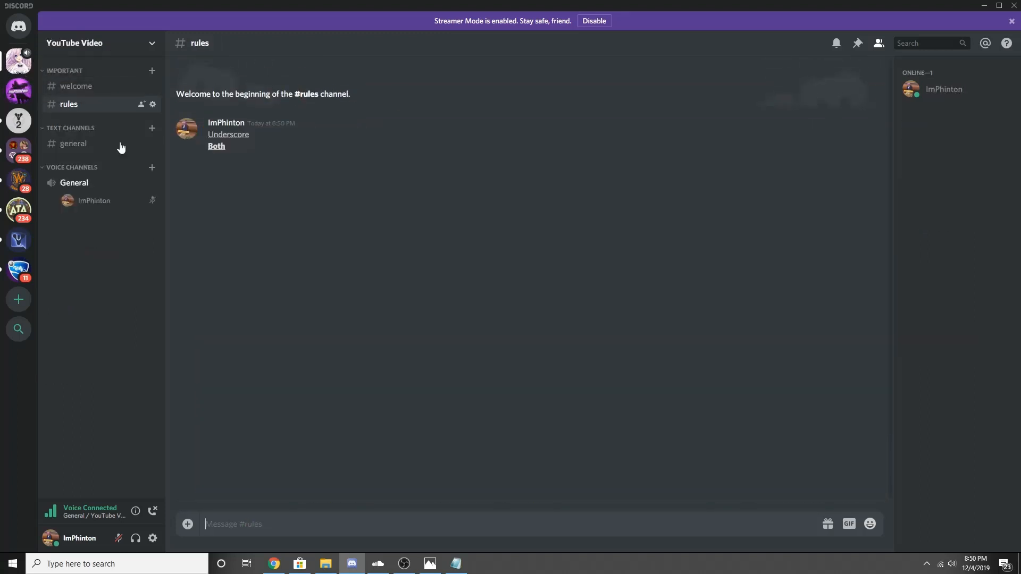
pyautogui.rightClick(75, 101)
pyautogui.click(125, 211)
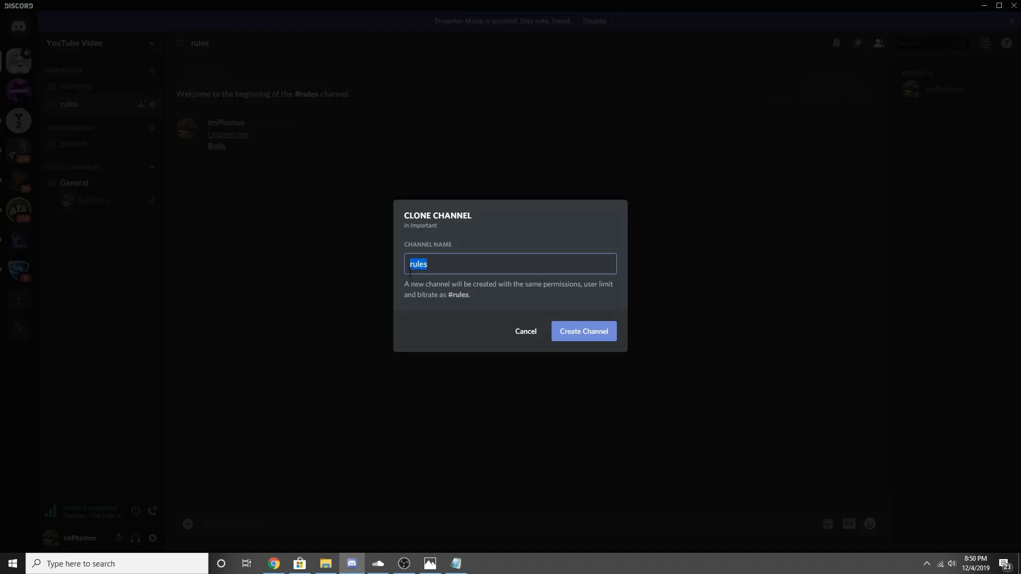
pyautogui.write('announcements')
pyautogui.press('Return')
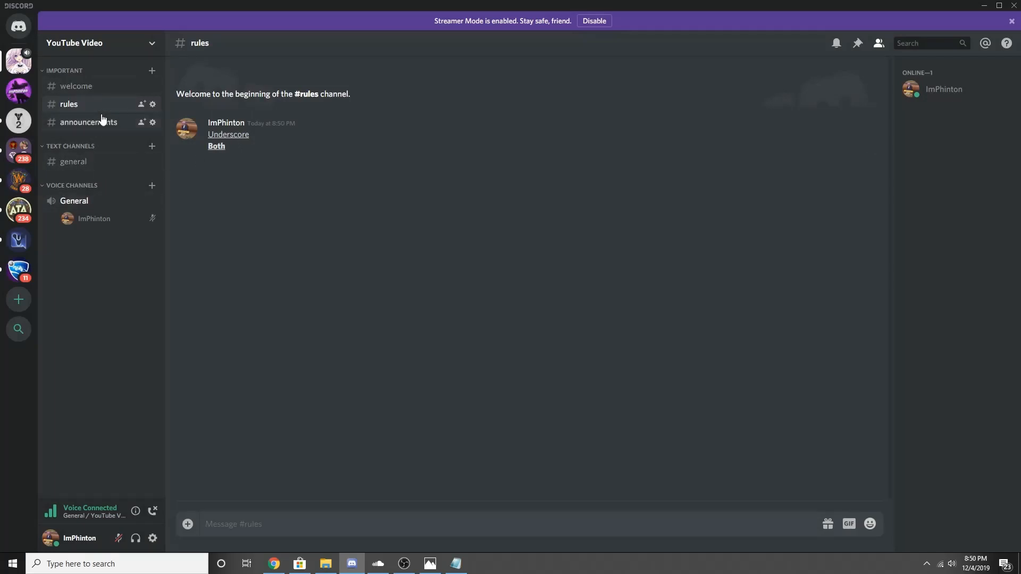
# Examine the category layout of the existing example server, expanding and collapsing its Important, Friends and Staff Channels categories
pyautogui.click(19, 91)
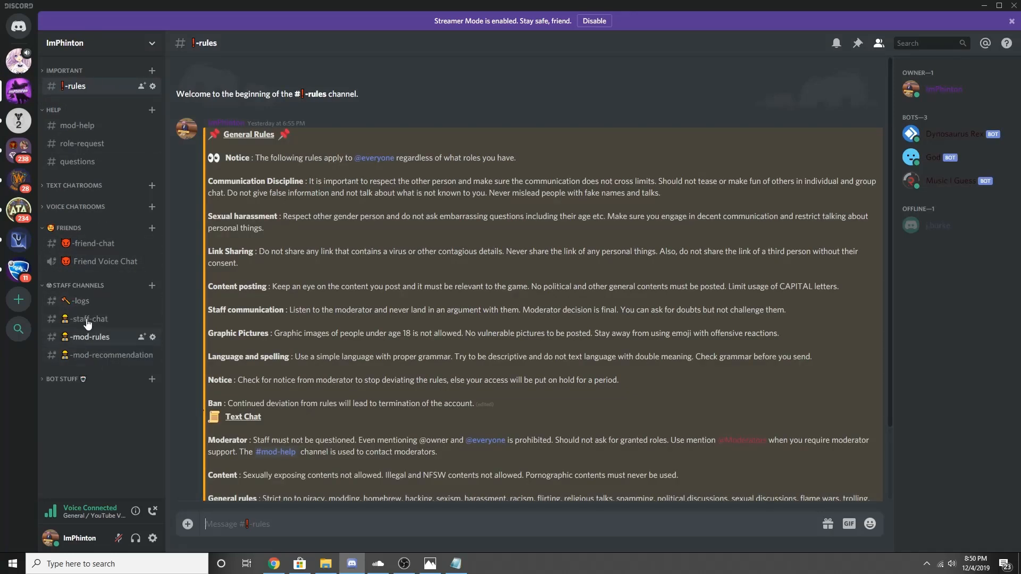
pyautogui.click(78, 286)
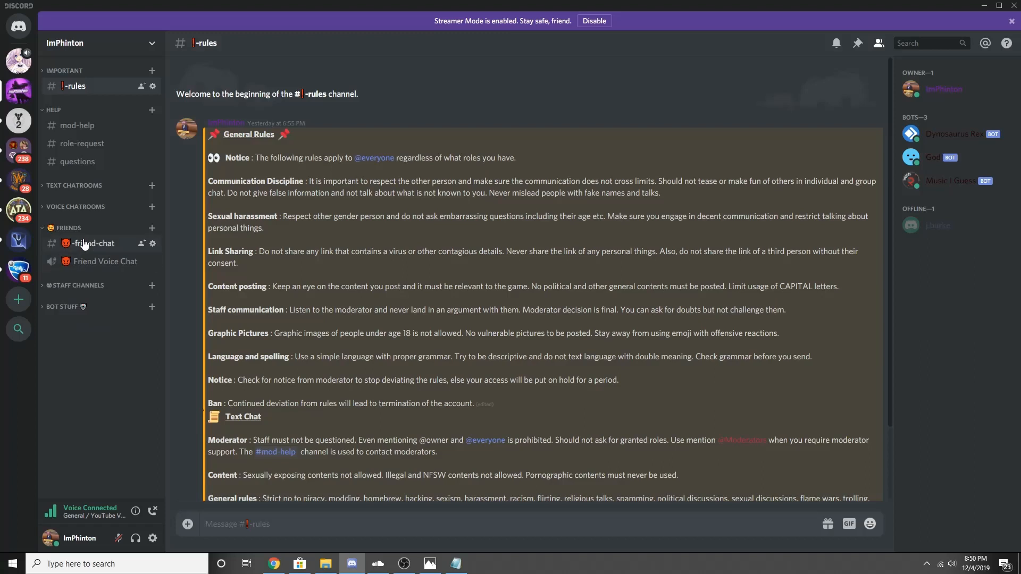
pyautogui.click(59, 70)
pyautogui.click(61, 71)
pyautogui.click(78, 286)
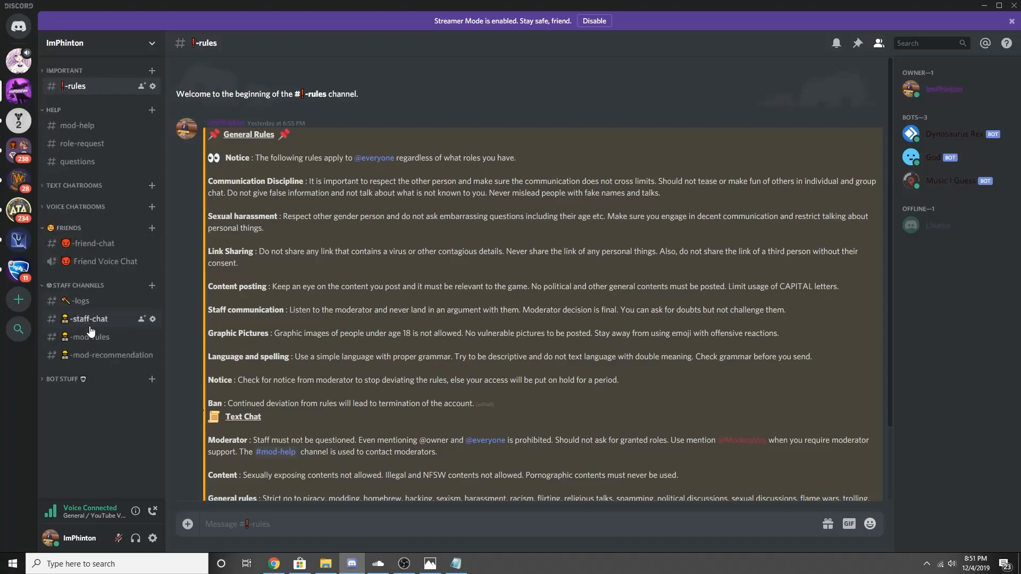
pyautogui.click(74, 286)
pyautogui.click(70, 232)
pyautogui.click(70, 231)
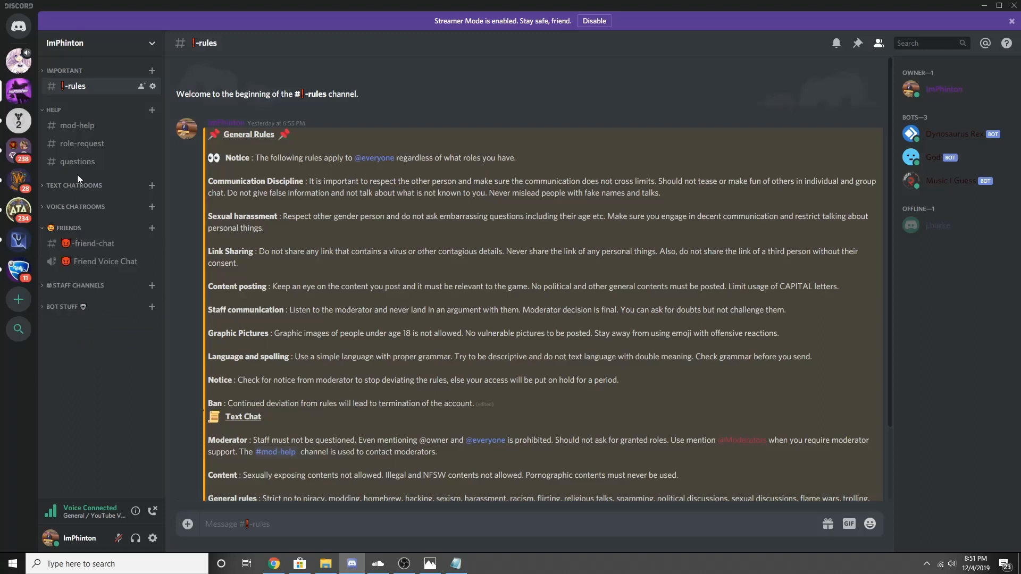
pyautogui.click(94, 230)
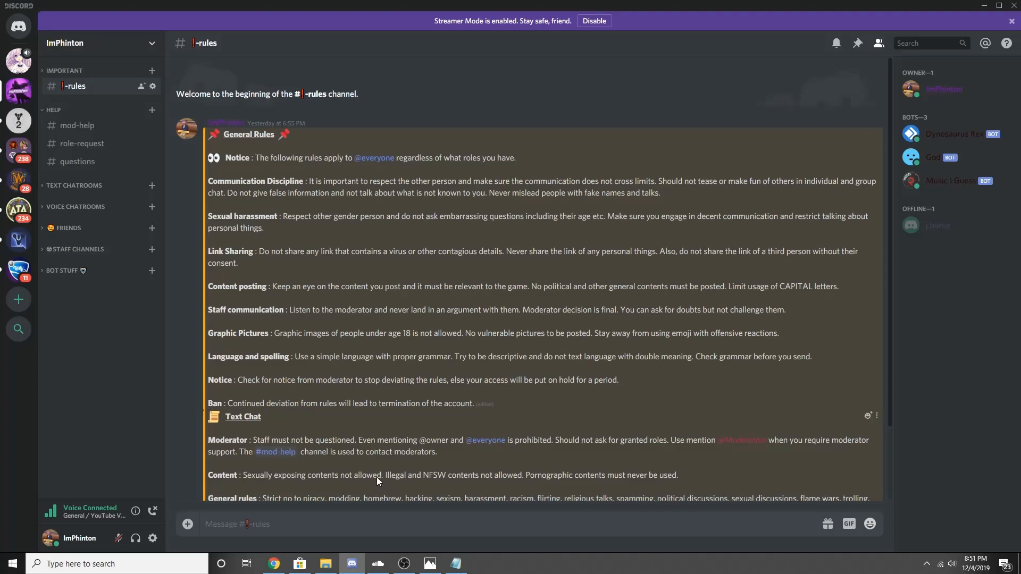
# Switch to Chrome, search Google for emojipedia and open the Emojipedia website
pyautogui.click(274, 563)
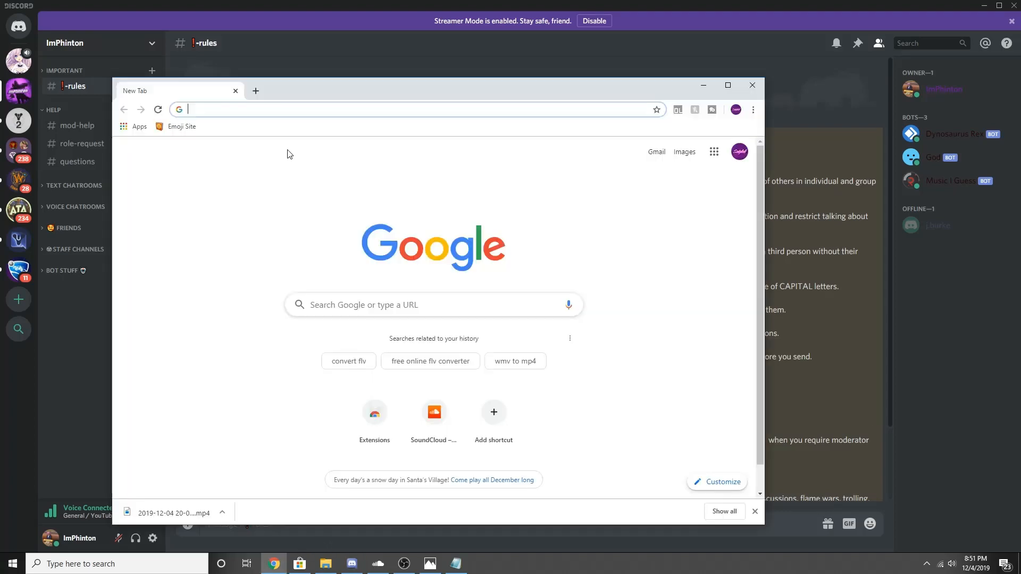
pyautogui.write('emo')
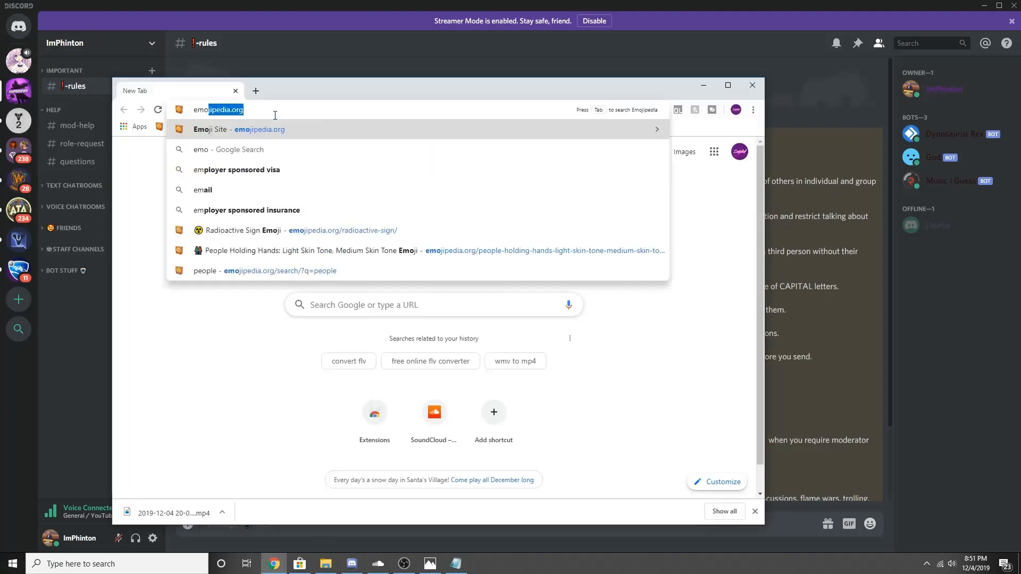
pyautogui.press('BackSpace')
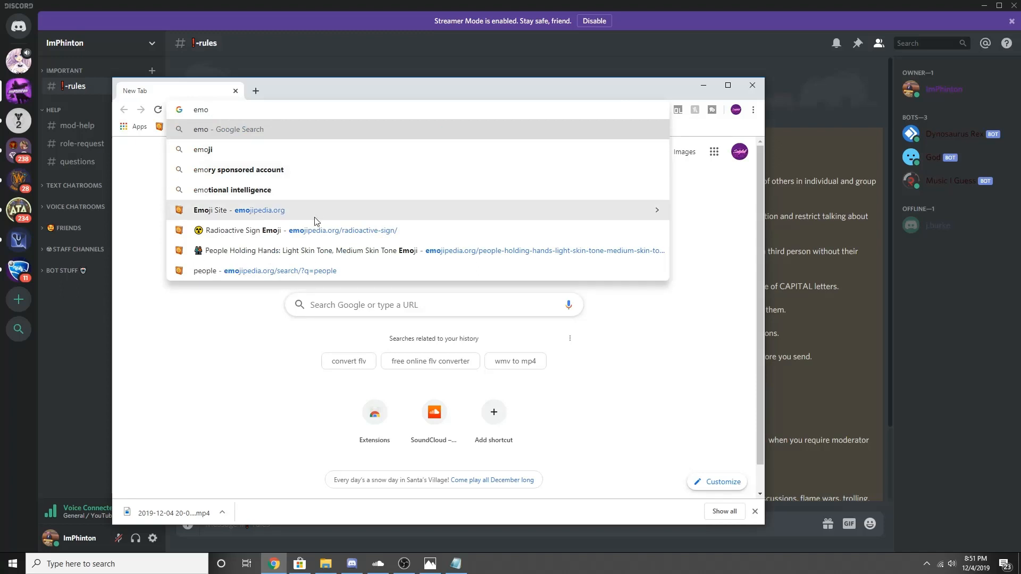
pyautogui.write('ji')
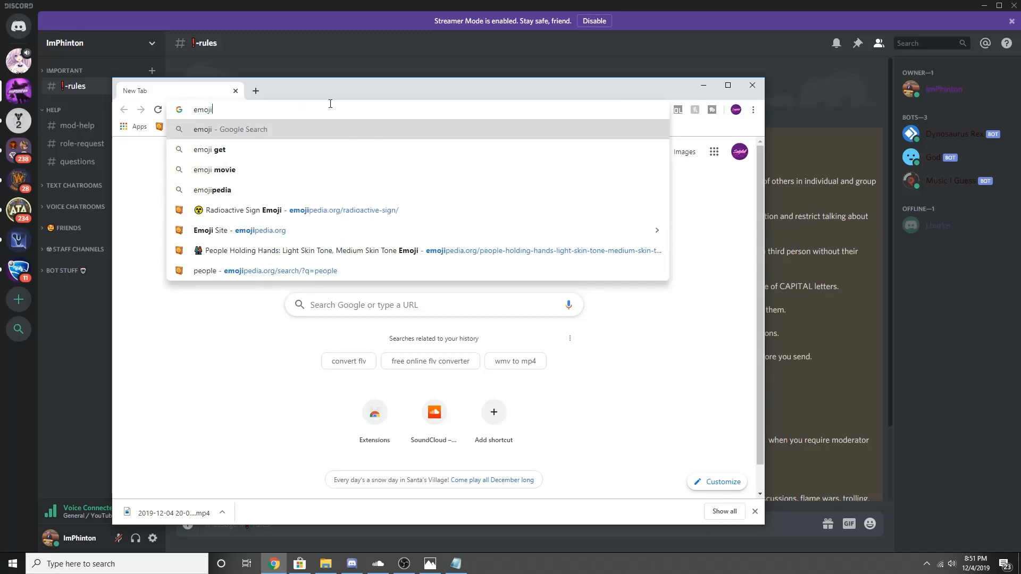
pyautogui.write('ped')
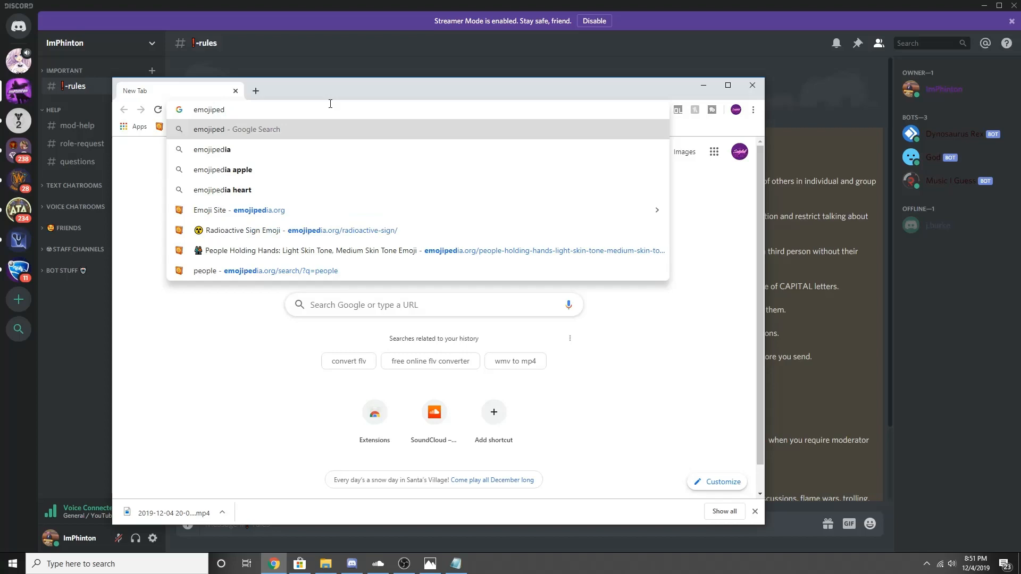
pyautogui.press('Down')
pyautogui.press('Return')
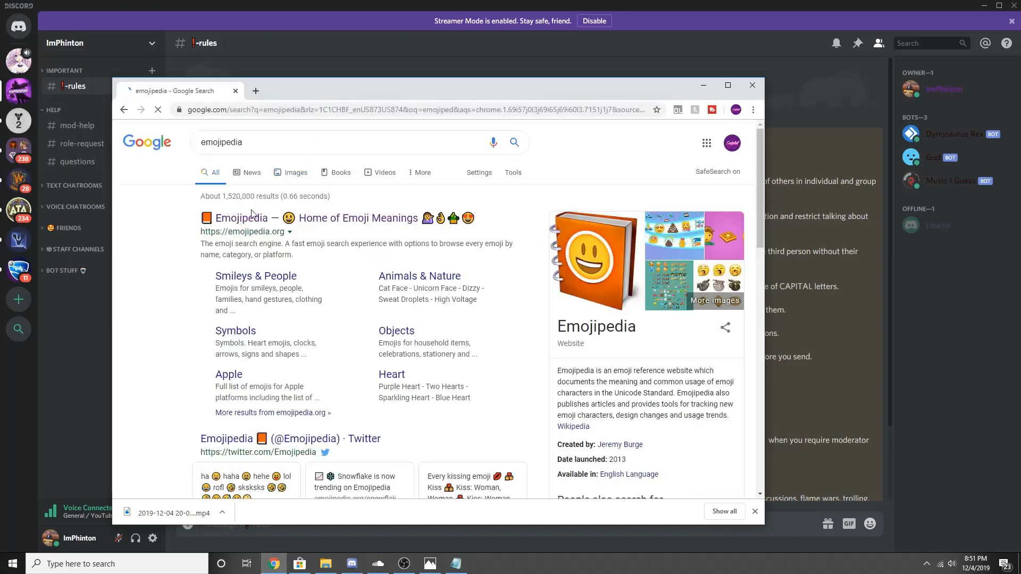
pyautogui.click(258, 225)
# Open the Red Heart entry among Emojipedia's most popular emojis and copy the emoji
pyautogui.scroll(-3, 415, 372)
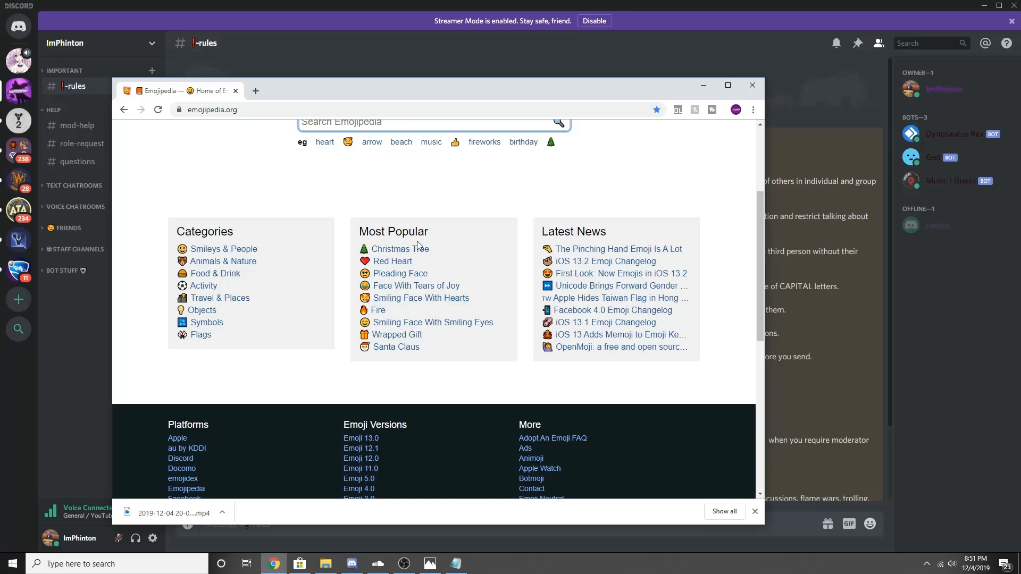
pyautogui.click(403, 260)
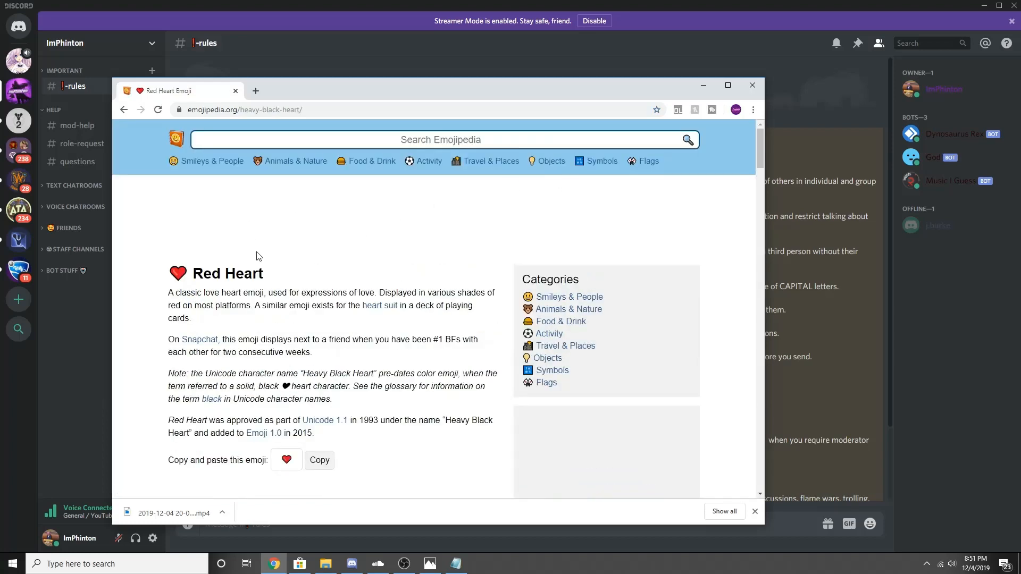
pyautogui.click(320, 460)
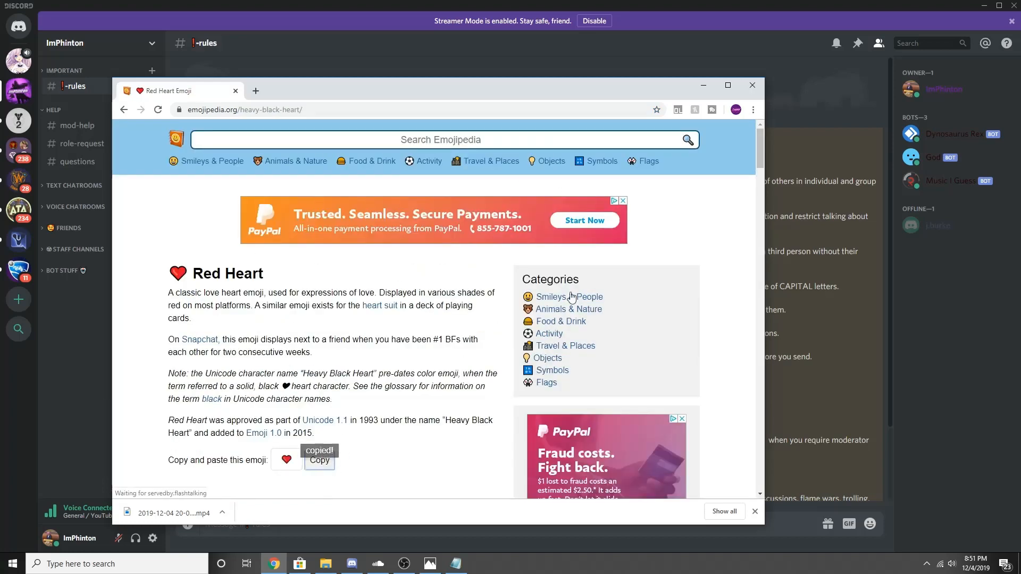
# Switch back to Discord's YouTube Video server and rename the welcome channel ❤-welcome using the copied emoji, saving the change
pyautogui.click(826, 133)
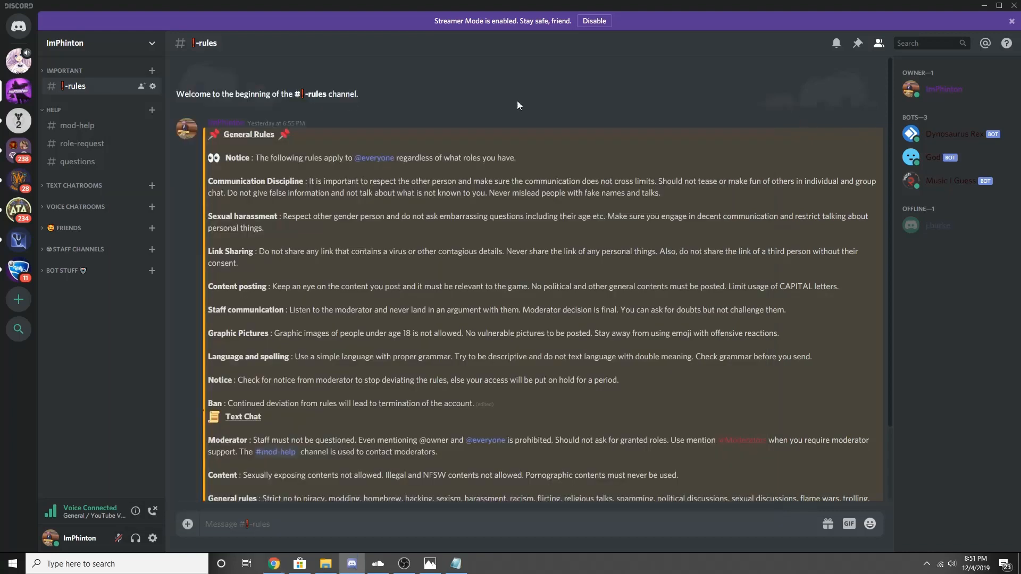
pyautogui.click(18, 60)
pyautogui.rightClick(86, 107)
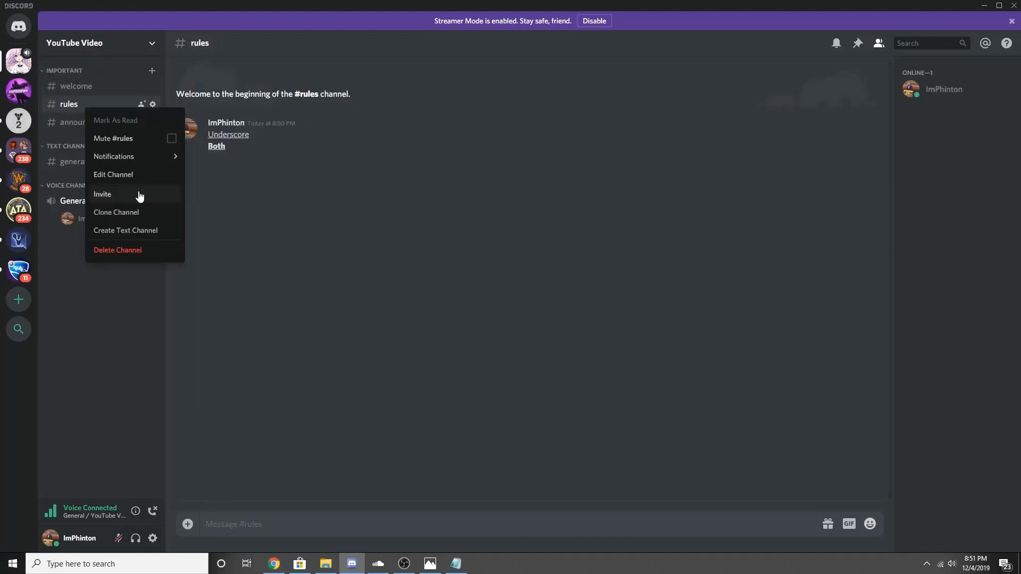
pyautogui.click(69, 86)
pyautogui.rightClick(69, 86)
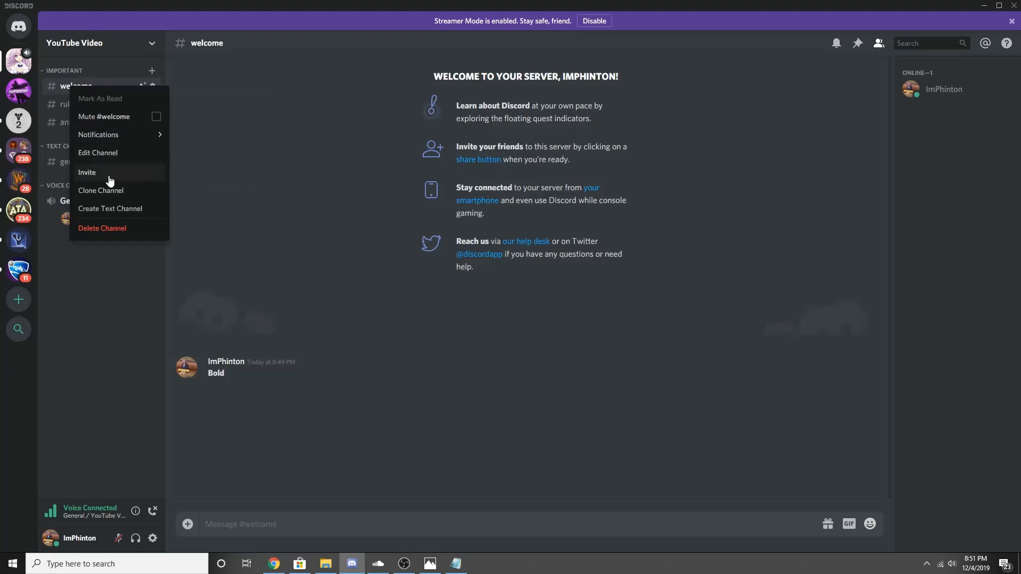
pyautogui.click(109, 154)
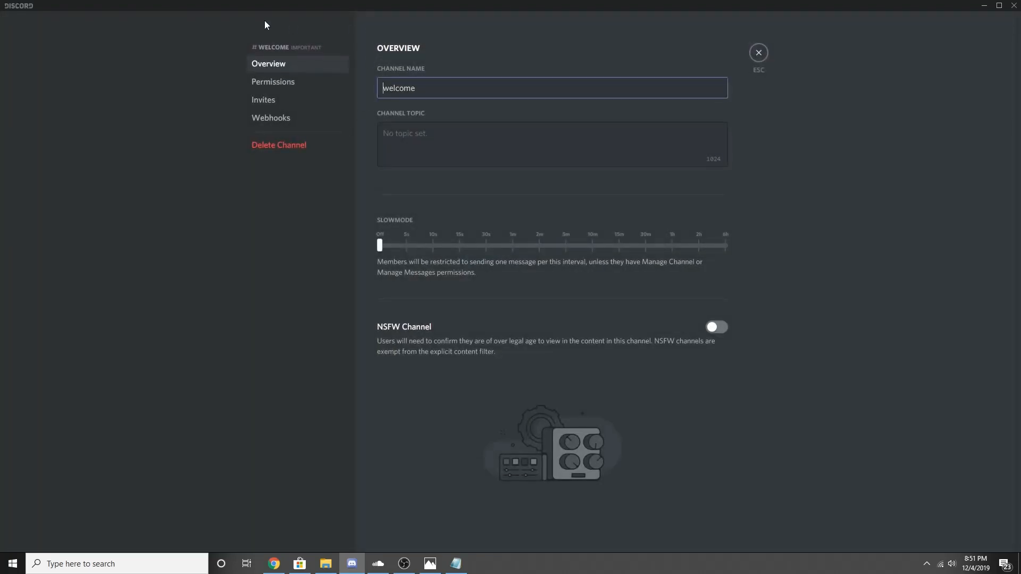
pyautogui.hotkey('ctrl', 'v')
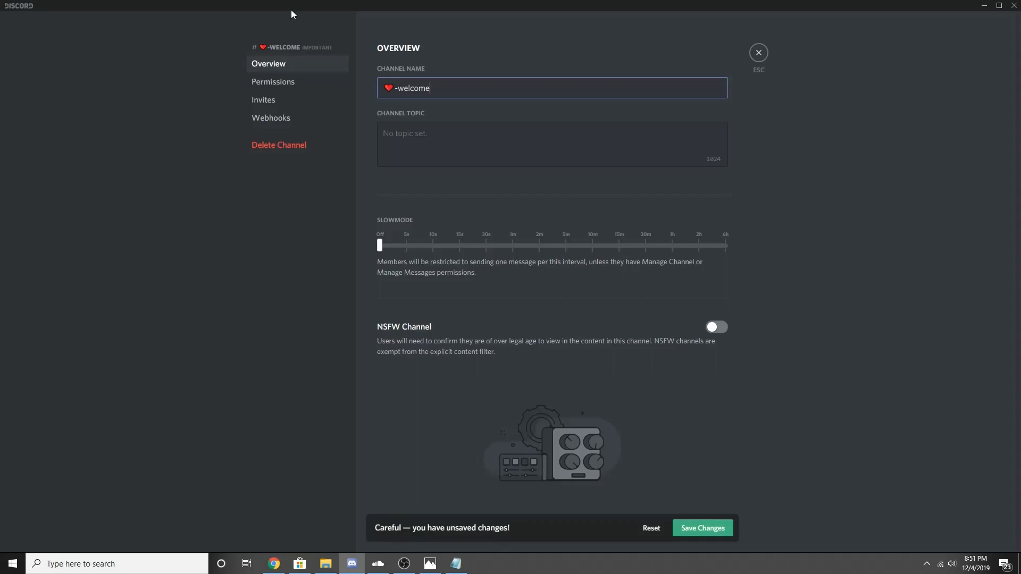
pyautogui.click(704, 535)
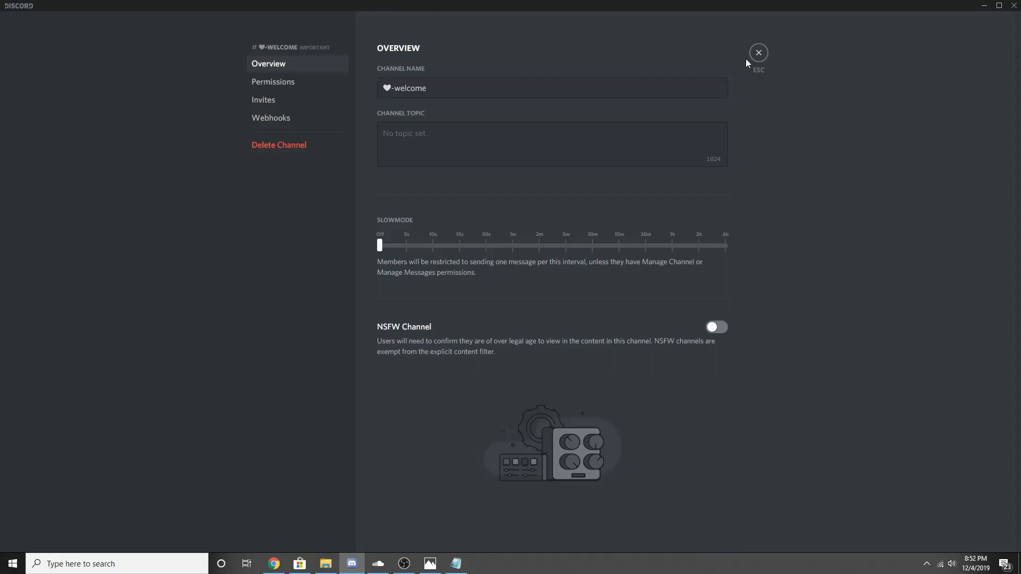
pyautogui.click(758, 51)
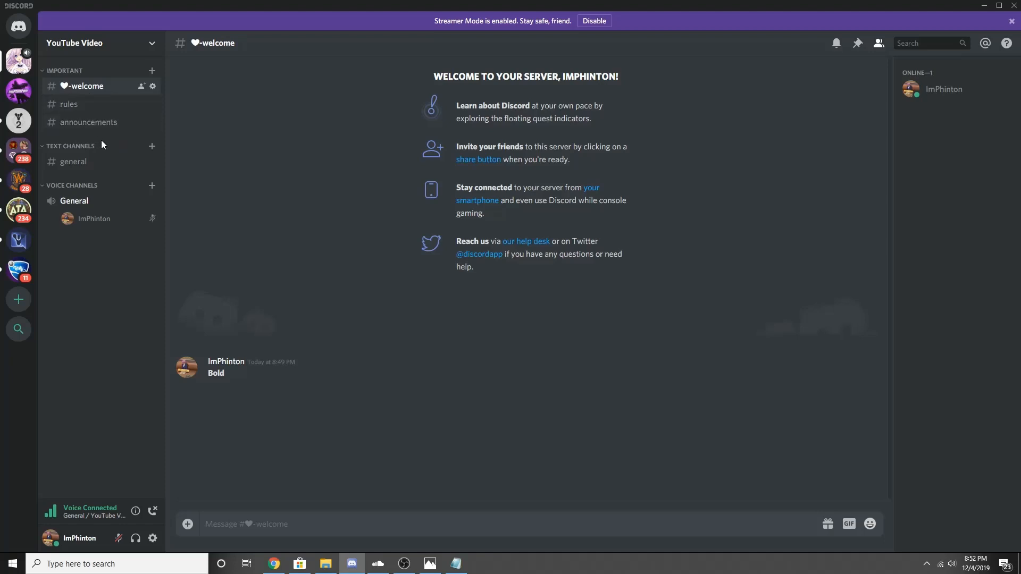
# Create a new non-private category named Mod/Admin in the YouTube Video server
pyautogui.rightClick(117, 267)
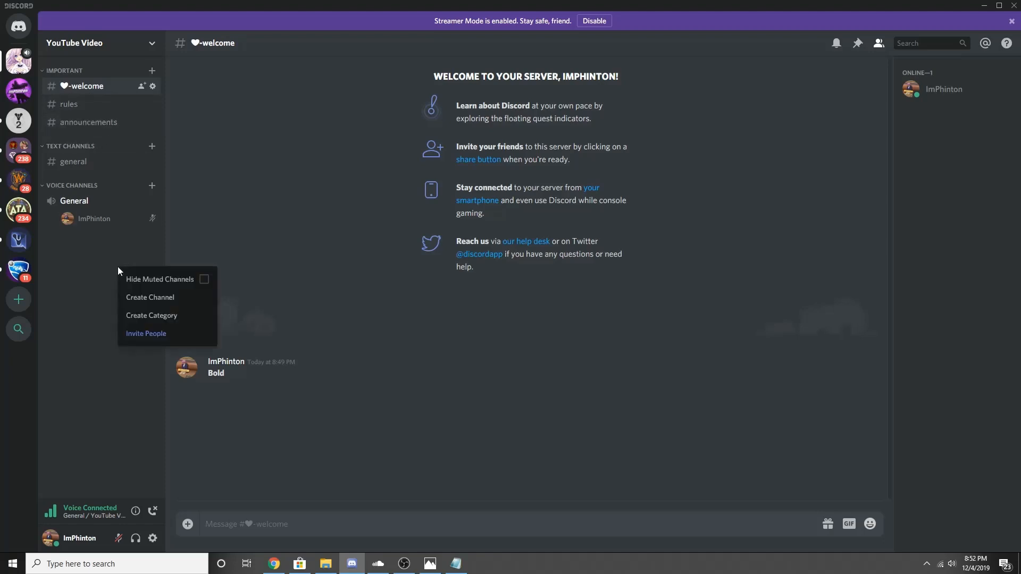
pyautogui.click(180, 316)
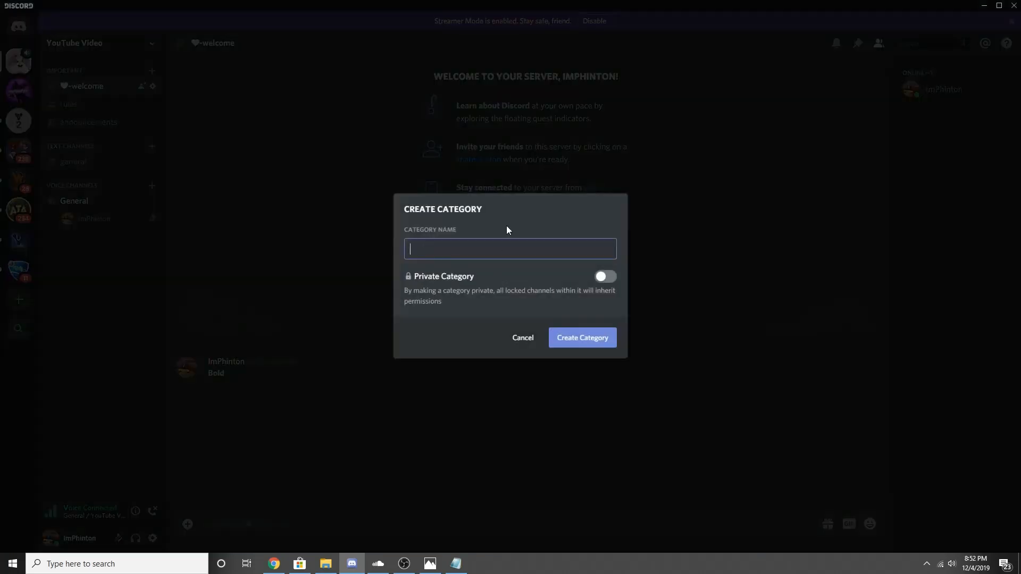
pyautogui.write('Mod/Admin c')
pyautogui.press('Return')
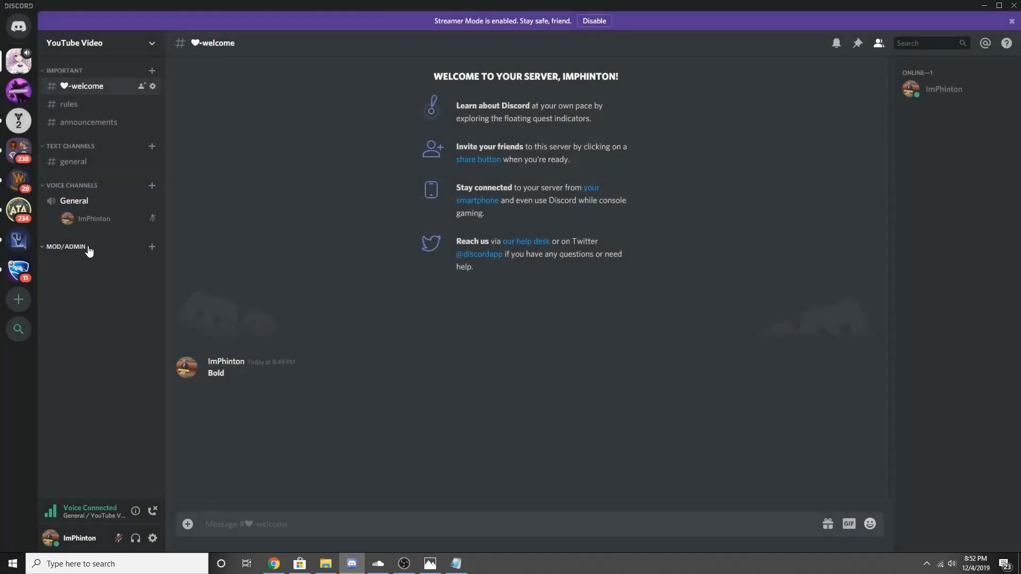
# Clone the welcome channel as mod-chat and move the new channel into the Mod/Admin category
pyautogui.rightClick(96, 84)
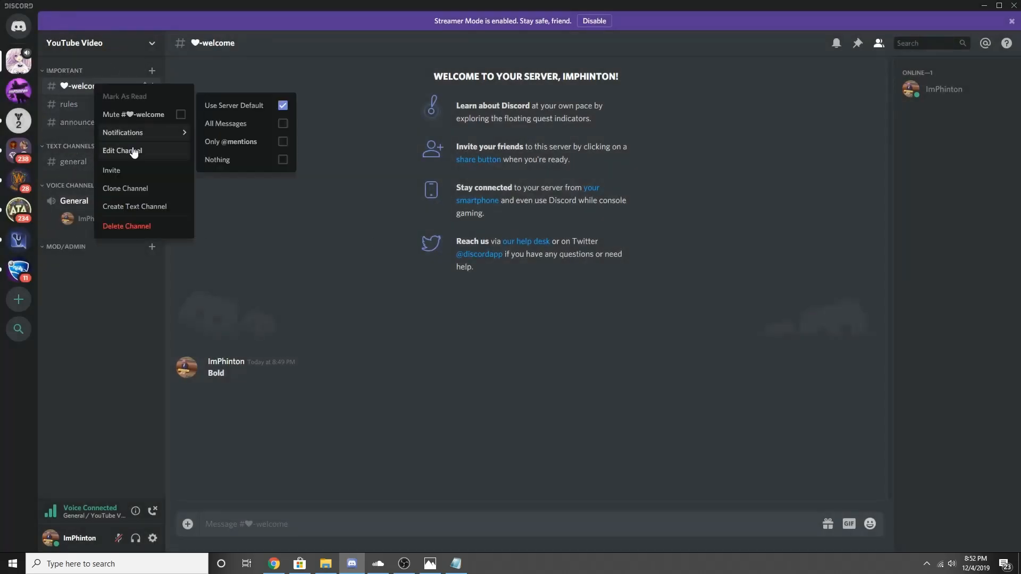
pyautogui.click(133, 188)
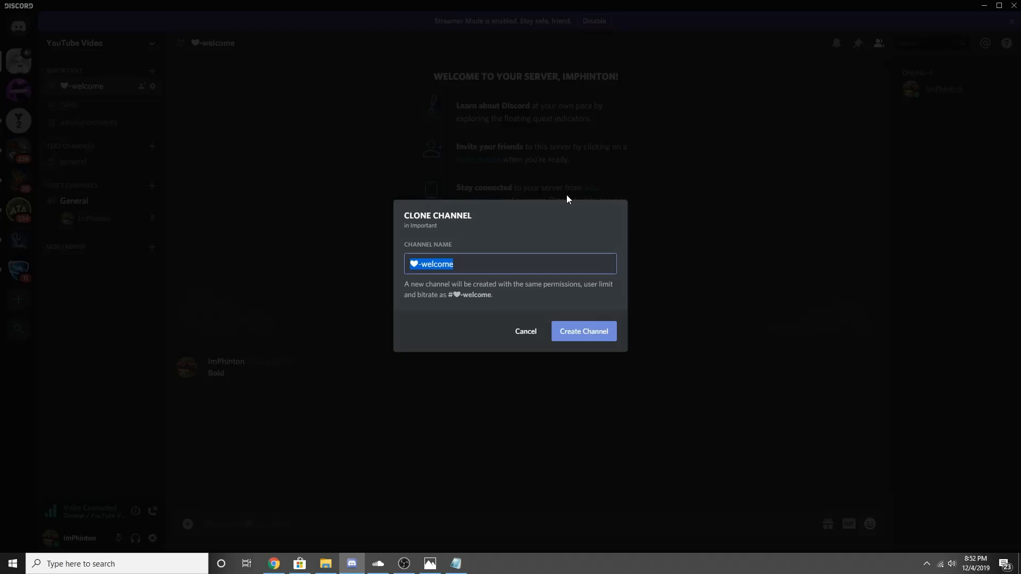
pyautogui.write('mod-chat')
pyautogui.press('Return')
pyautogui.moveTo(77, 139); pyautogui.dragTo(92, 268)
pyautogui.rightClick(91, 266)
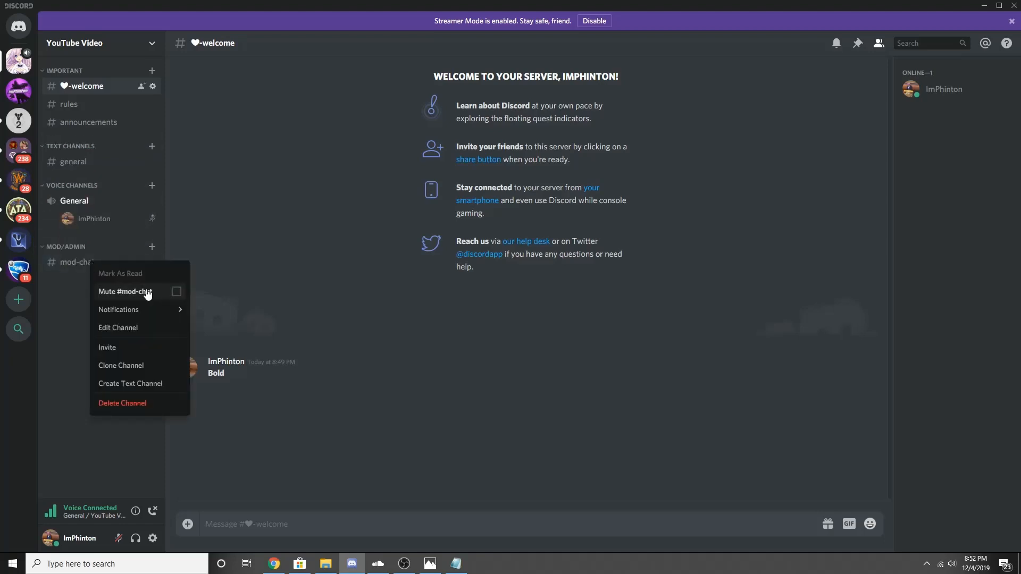
pyautogui.click(145, 366)
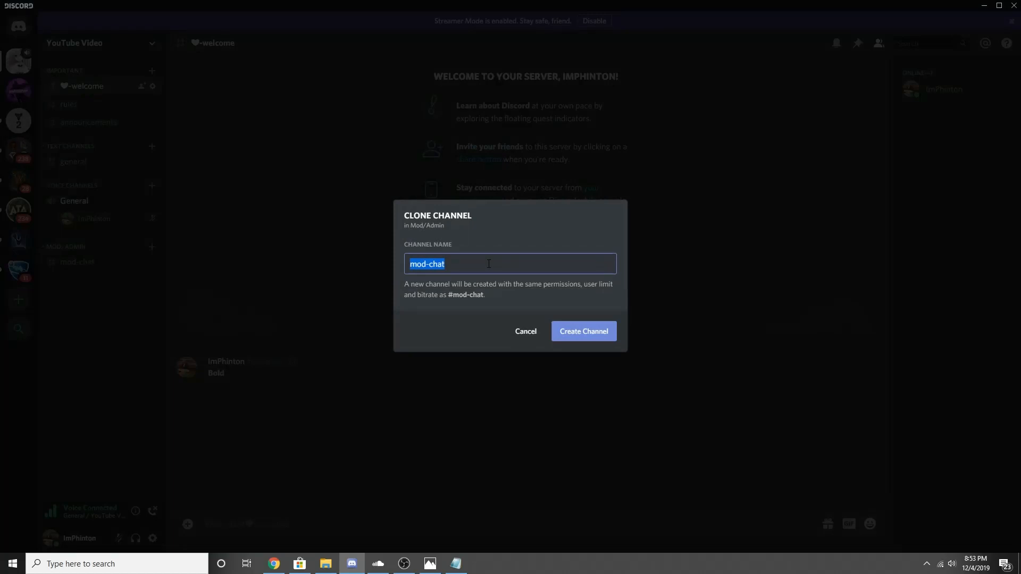
pyautogui.click(526, 333)
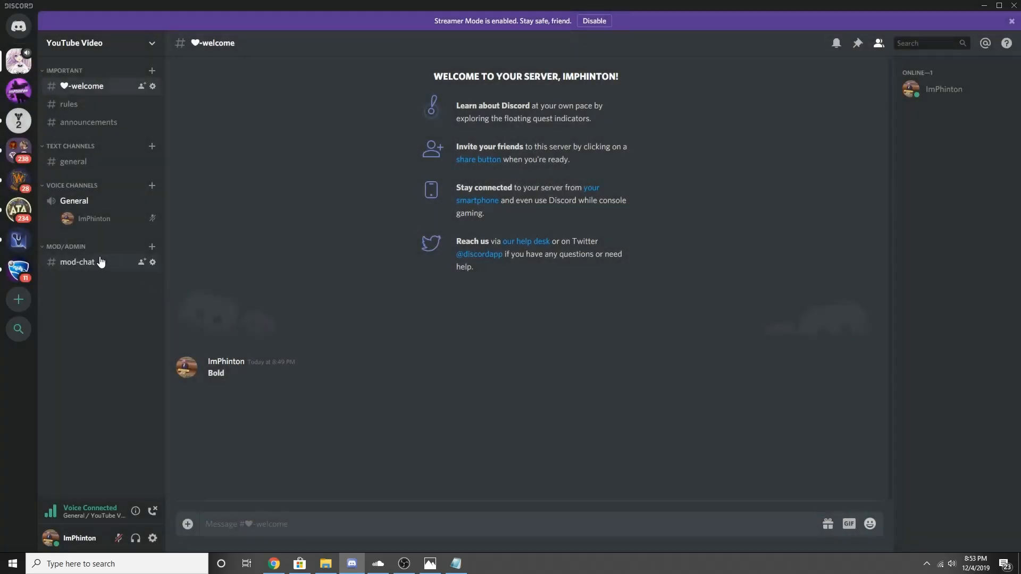
pyautogui.rightClick(99, 262)
pyautogui.click(127, 324)
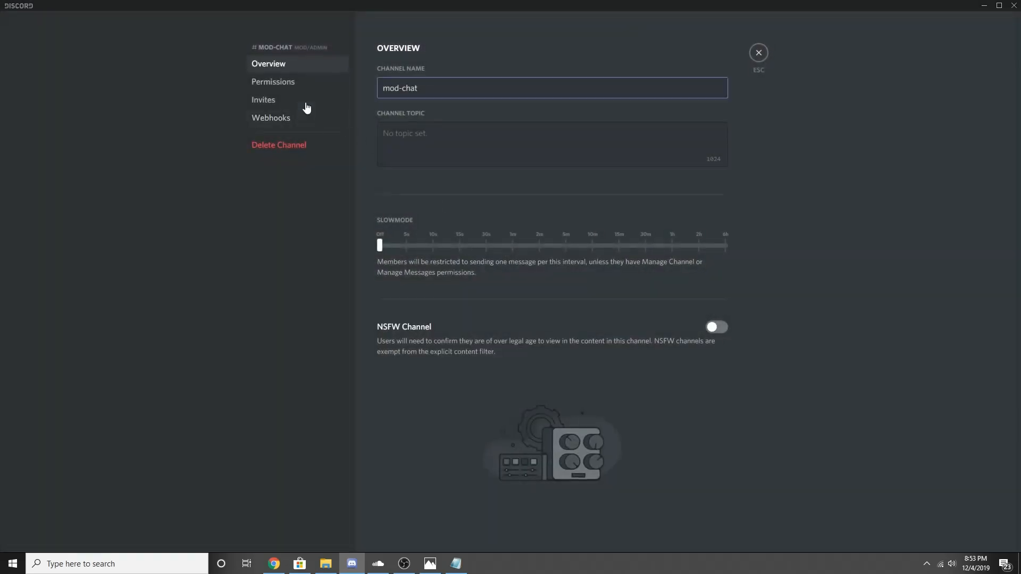
pyautogui.click(297, 85)
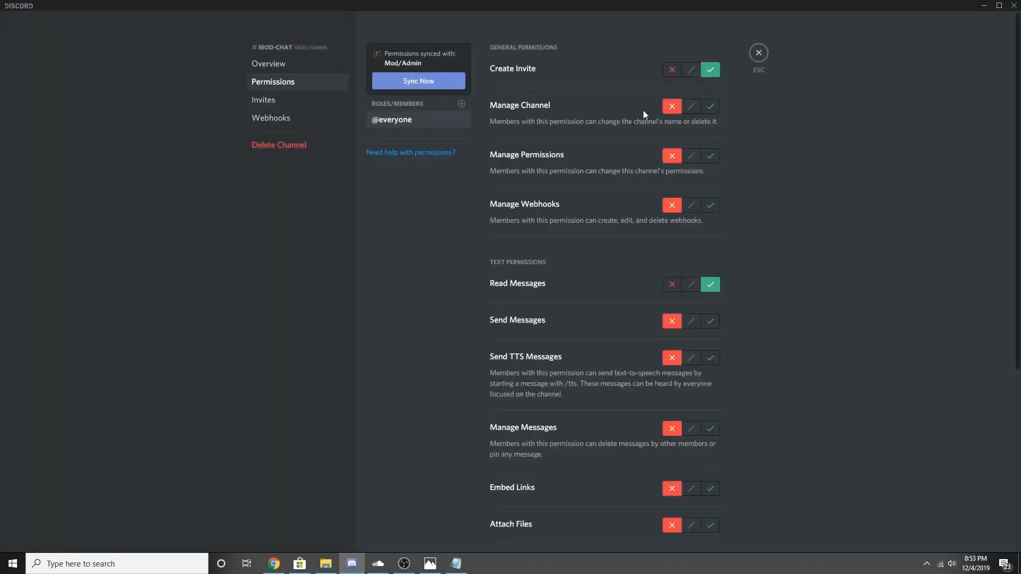
pyautogui.click(671, 288)
pyautogui.scroll(-2, 681, 325)
pyautogui.scroll(-2, 682, 335)
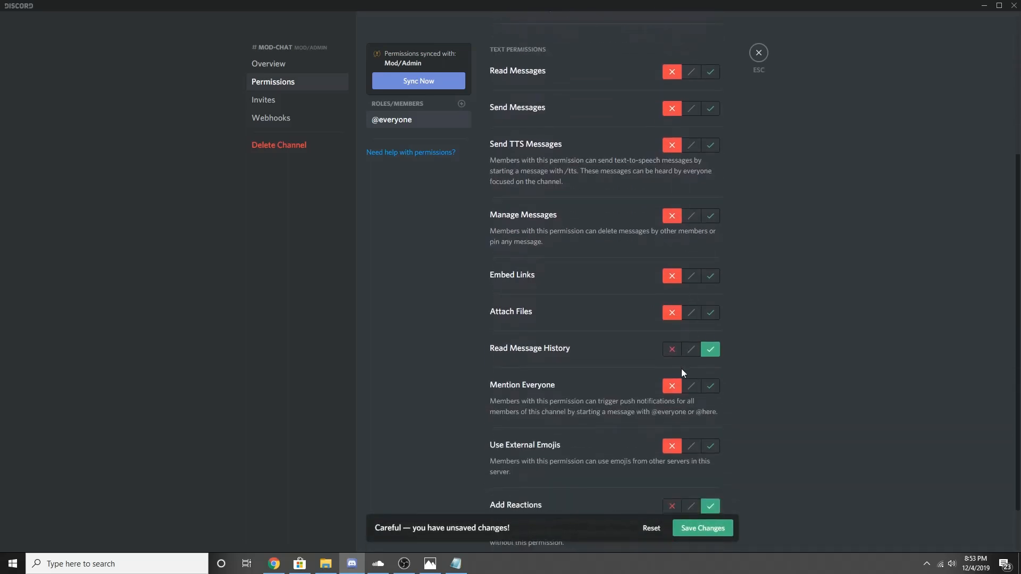
pyautogui.click(672, 351)
pyautogui.scroll(-1, 678, 370)
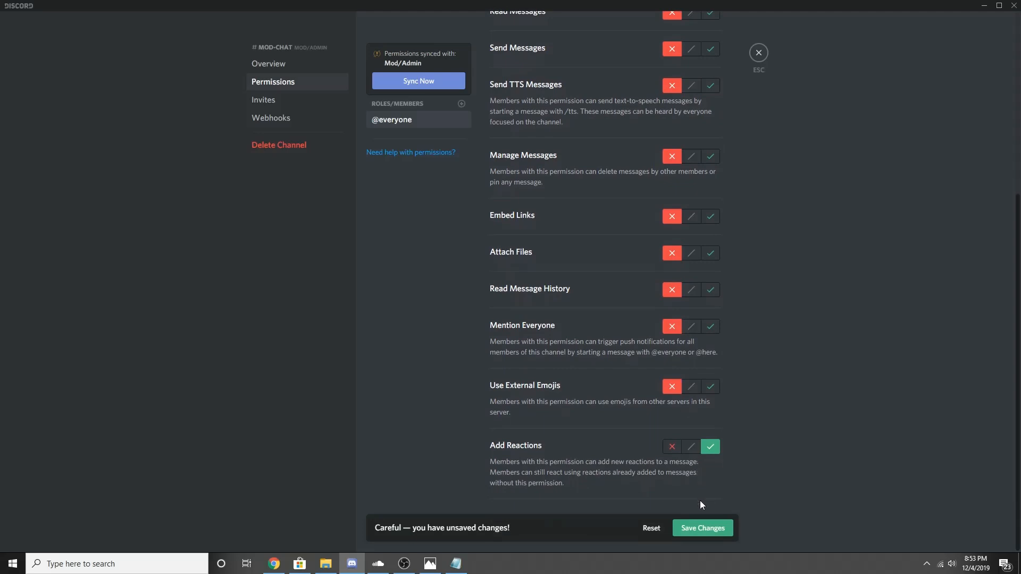
pyautogui.click(671, 446)
pyautogui.click(703, 528)
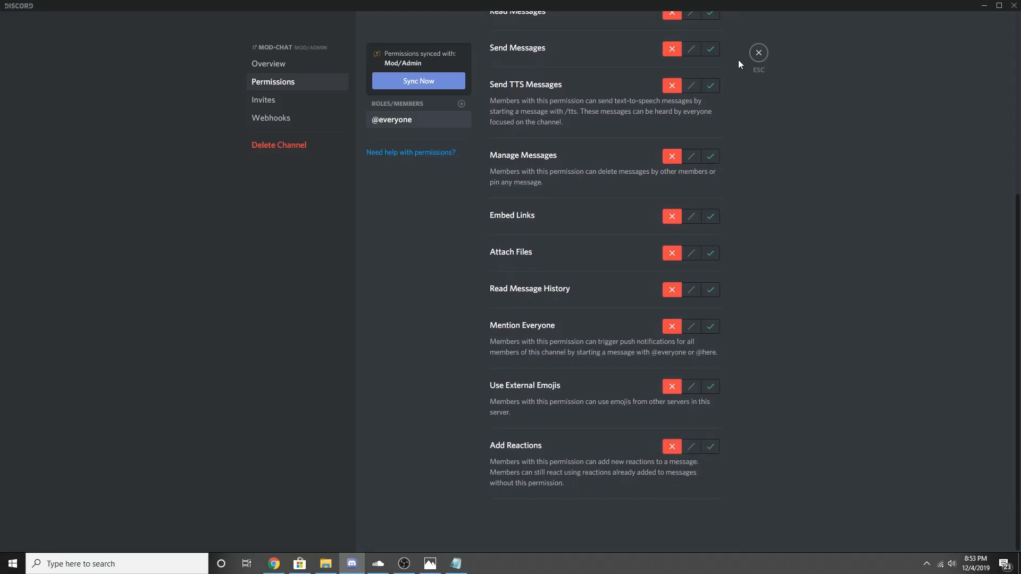
# Add the Moderators role to mod-chat's permissions, allow it Read Messages, Send Messages and Read Message History, and save the changes
pyautogui.click(461, 104)
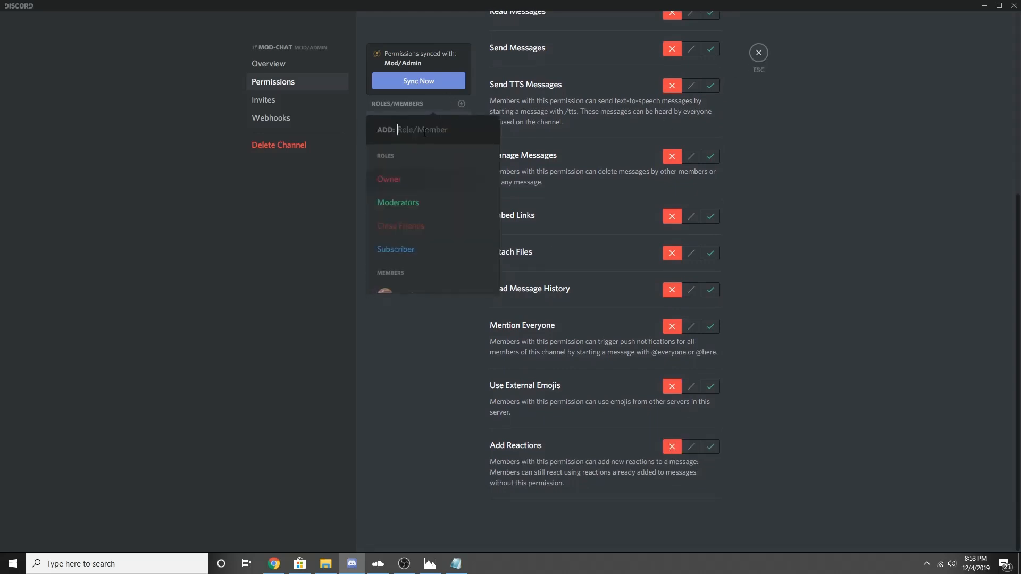
pyautogui.click(409, 208)
pyautogui.scroll(3, 654, 212)
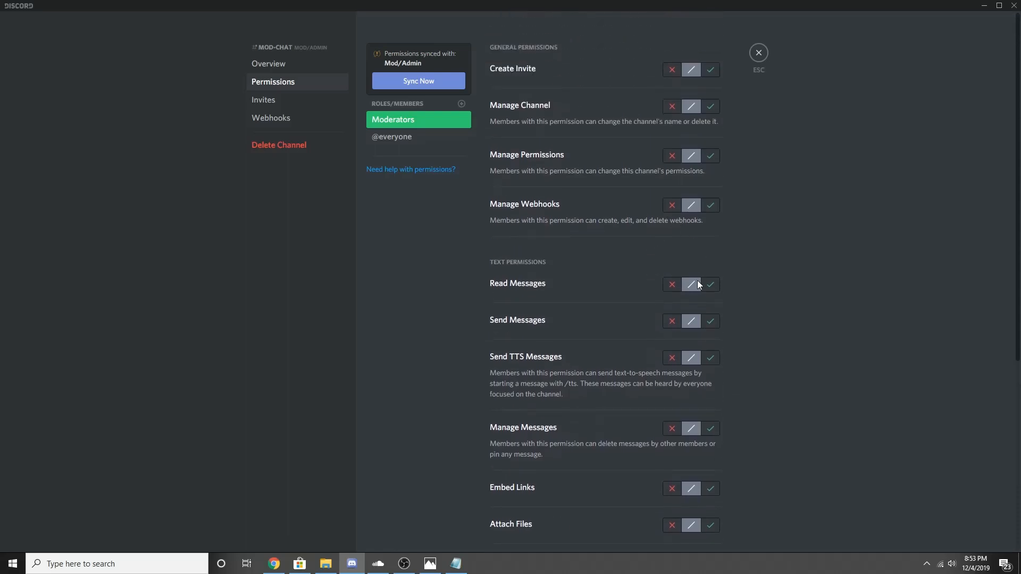
pyautogui.click(710, 285)
pyautogui.click(710, 321)
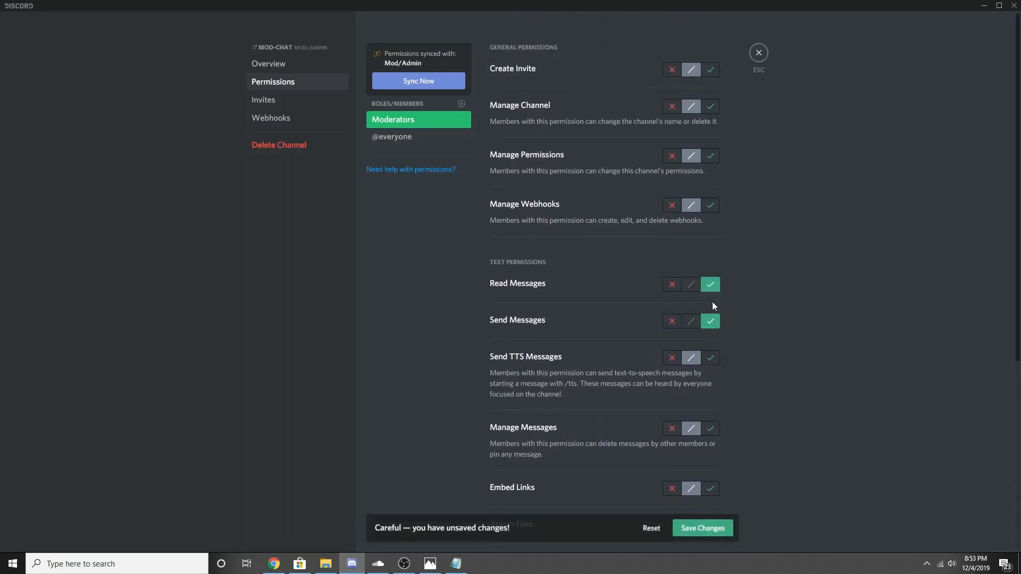
pyautogui.scroll(-5, 715, 329)
pyautogui.click(711, 350)
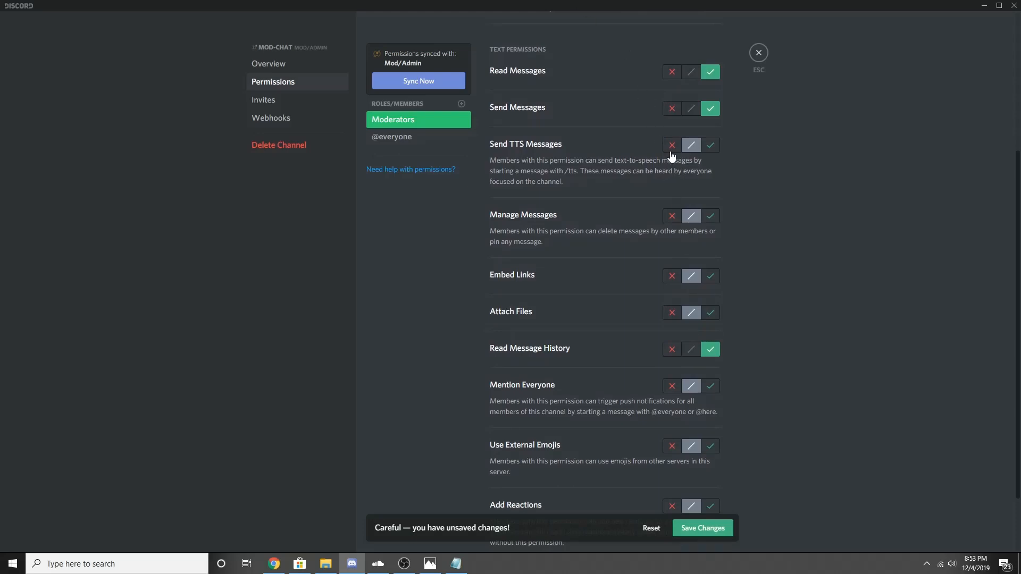
pyautogui.scroll(-2, 678, 404)
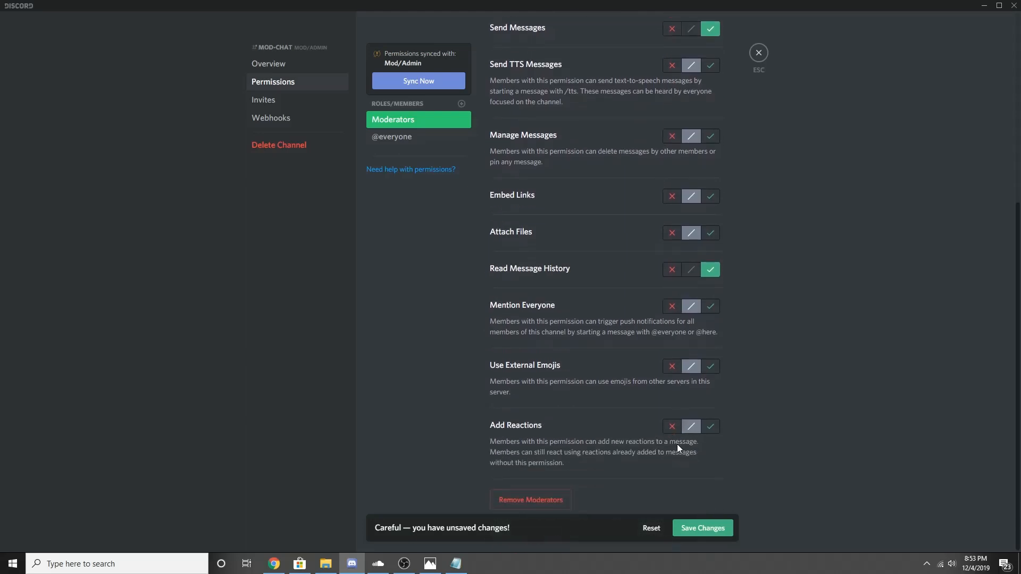
pyautogui.scroll(5, 680, 372)
pyautogui.scroll(2, 675, 173)
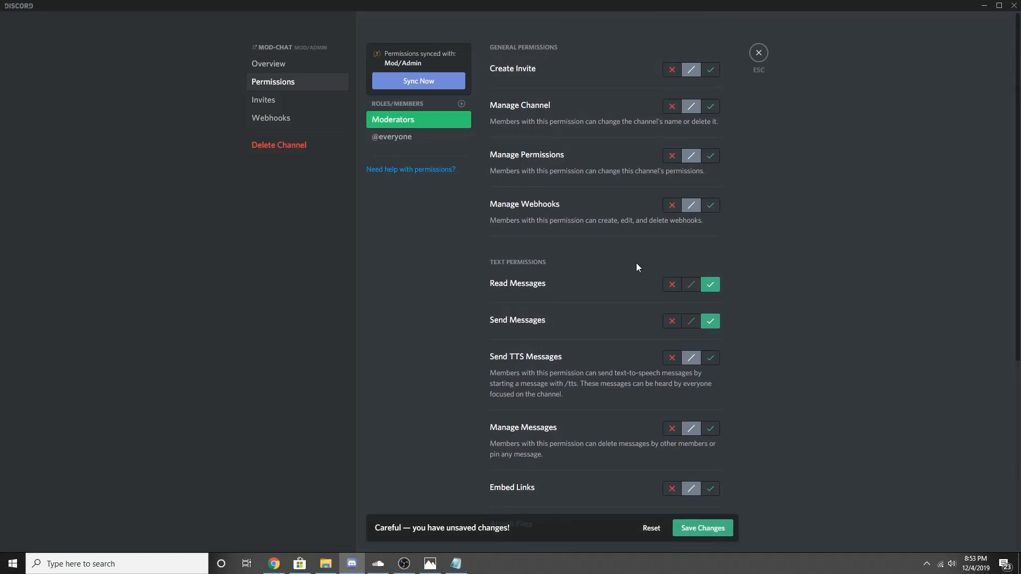
pyautogui.scroll(-7, 637, 267)
pyautogui.click(704, 532)
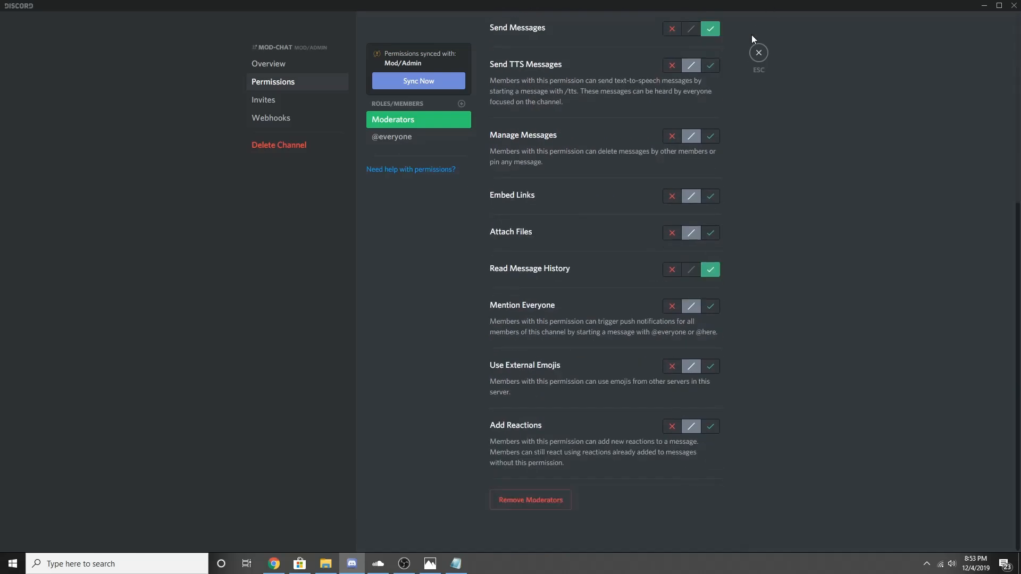
pyautogui.click(752, 58)
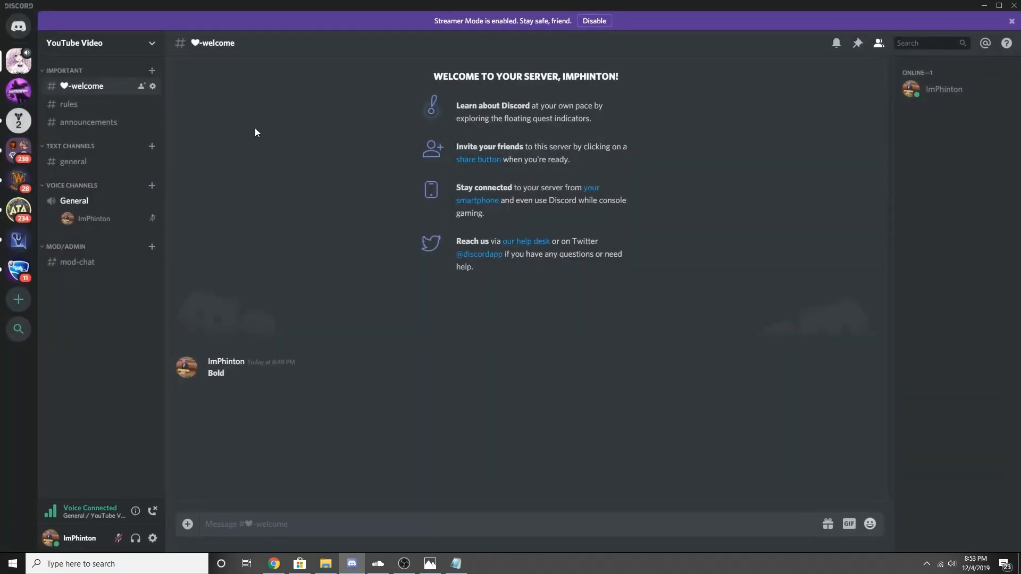
# Clone the mod-chat channel as a new channel named logs
pyautogui.click(84, 262)
pyautogui.rightClick(84, 260)
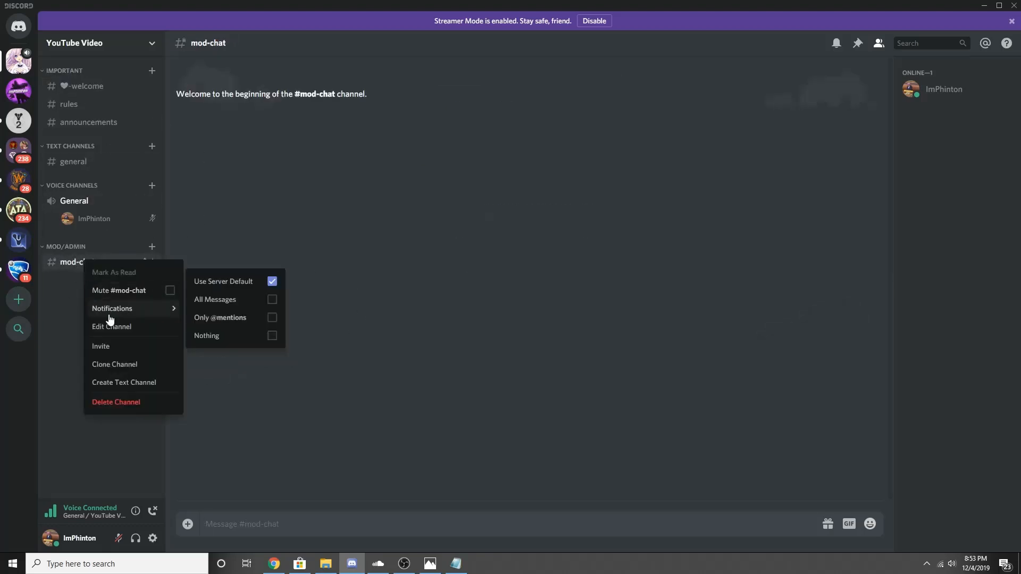
pyautogui.click(116, 365)
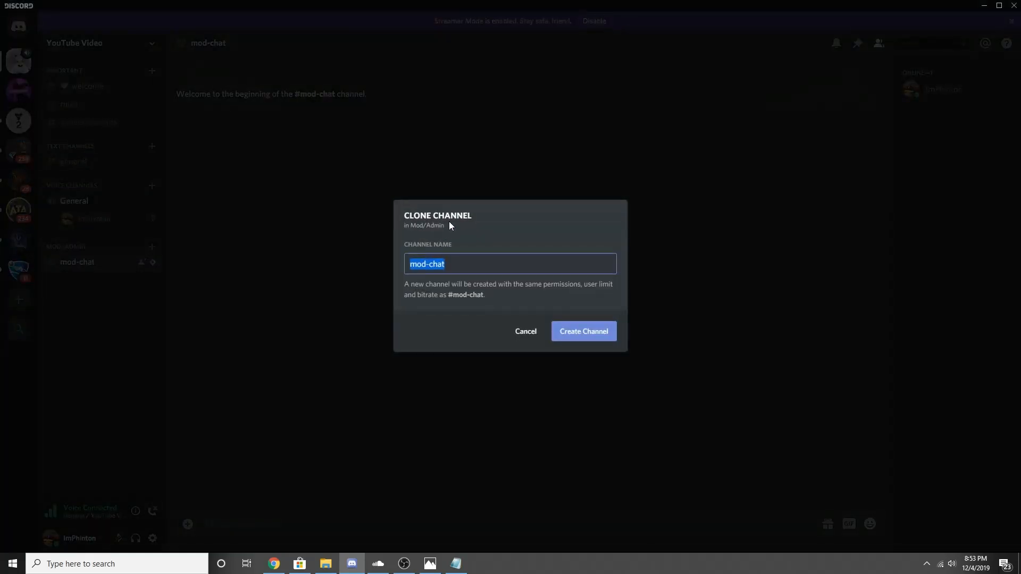
pyautogui.press('BackSpace')
pyautogui.write('logs')
pyautogui.press('Return')
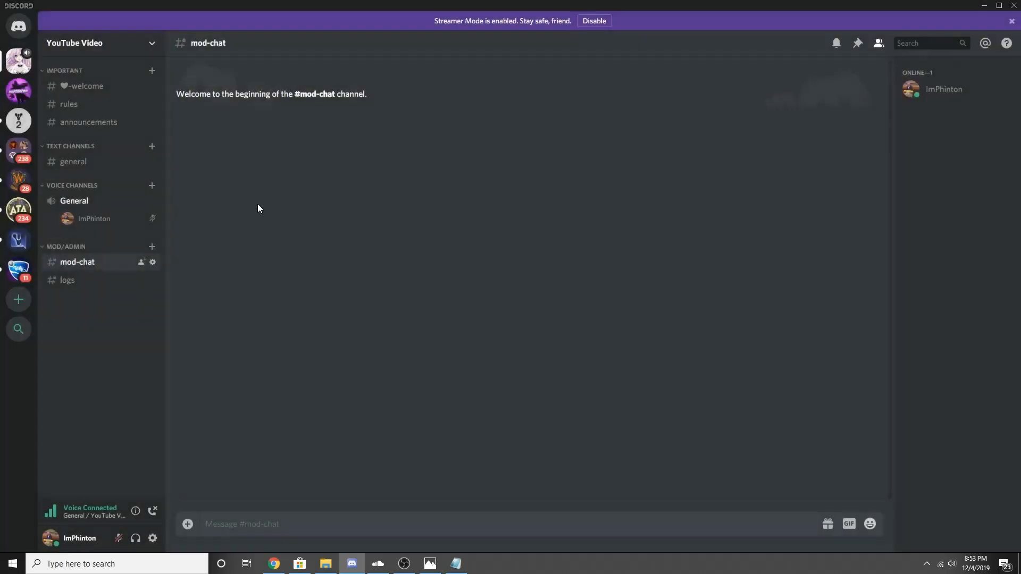
# Create a non-private voice channel named "mod stuff (big brains)" and move it below logs in the Mod/Admin category
pyautogui.rightClick(114, 286)
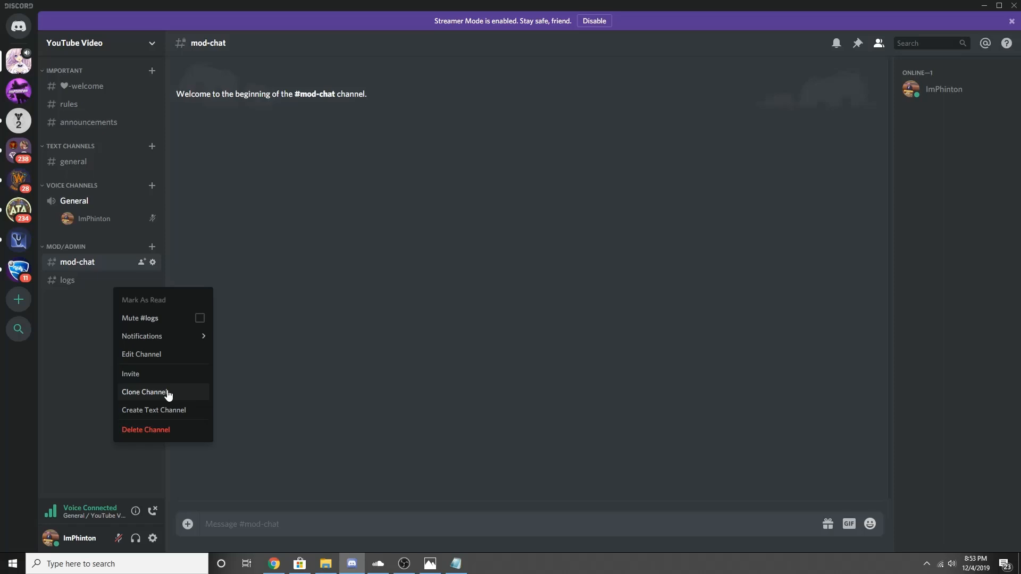
pyautogui.rightClick(75, 396)
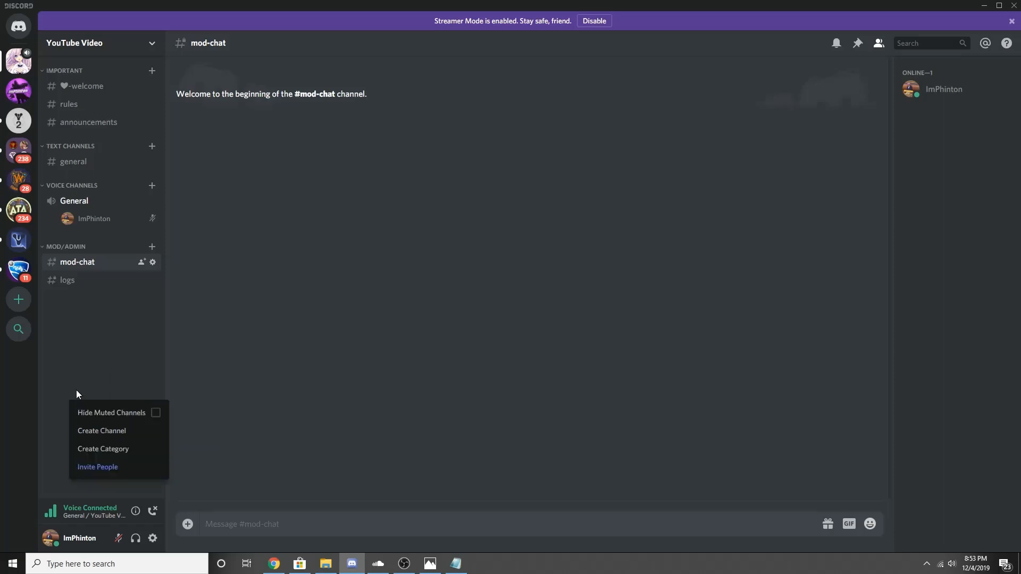
pyautogui.click(113, 432)
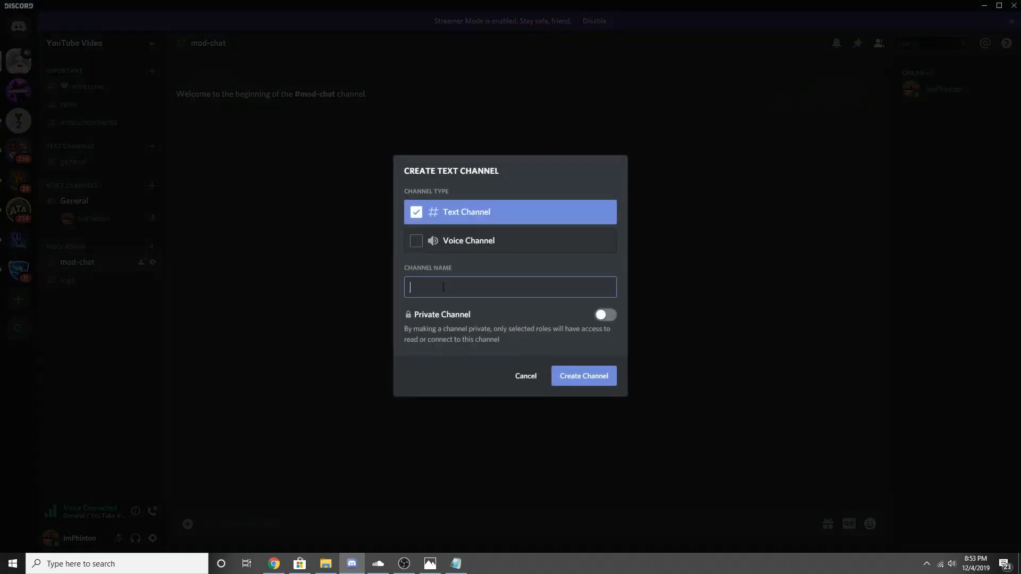
pyautogui.click(459, 243)
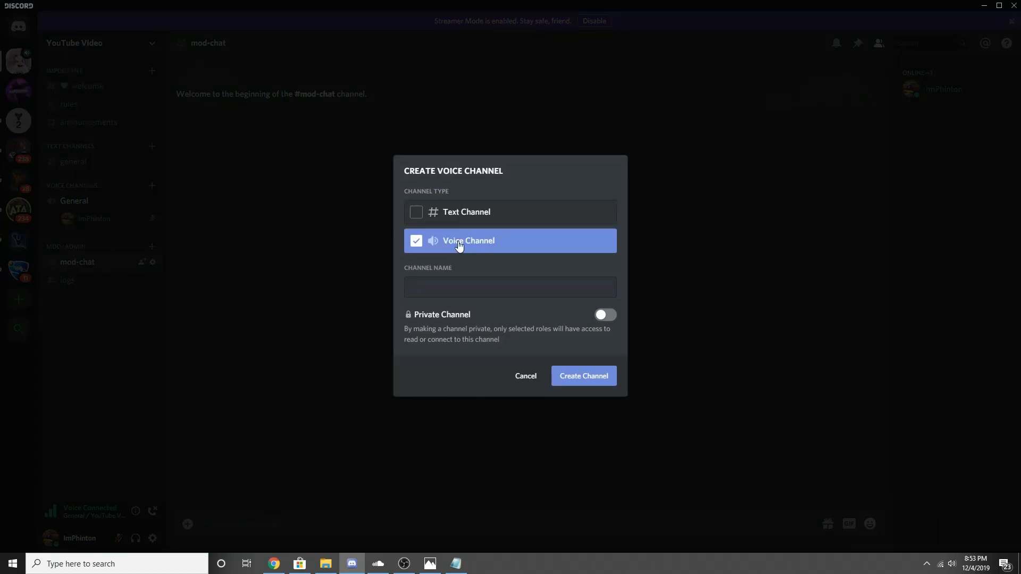
pyautogui.click(487, 281)
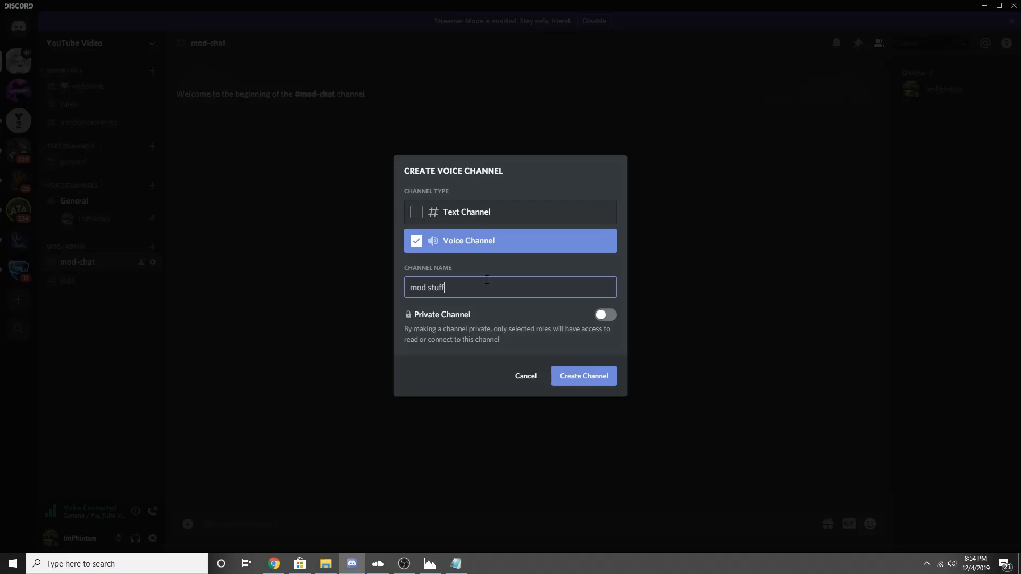
pyautogui.write('mod stuff (big brains')
pyautogui.press('Return')
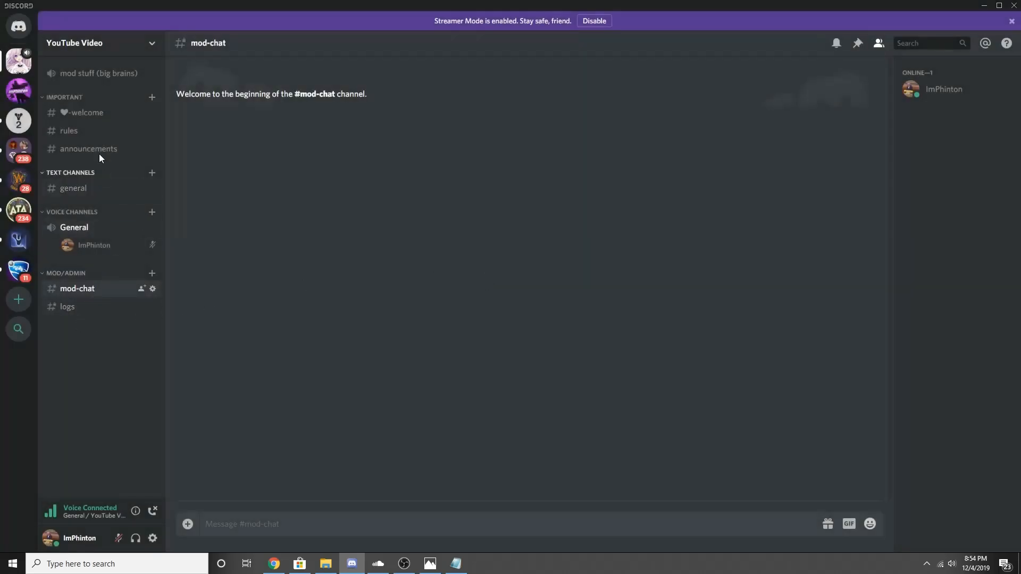
pyautogui.moveTo(77, 81); pyautogui.dragTo(84, 316)
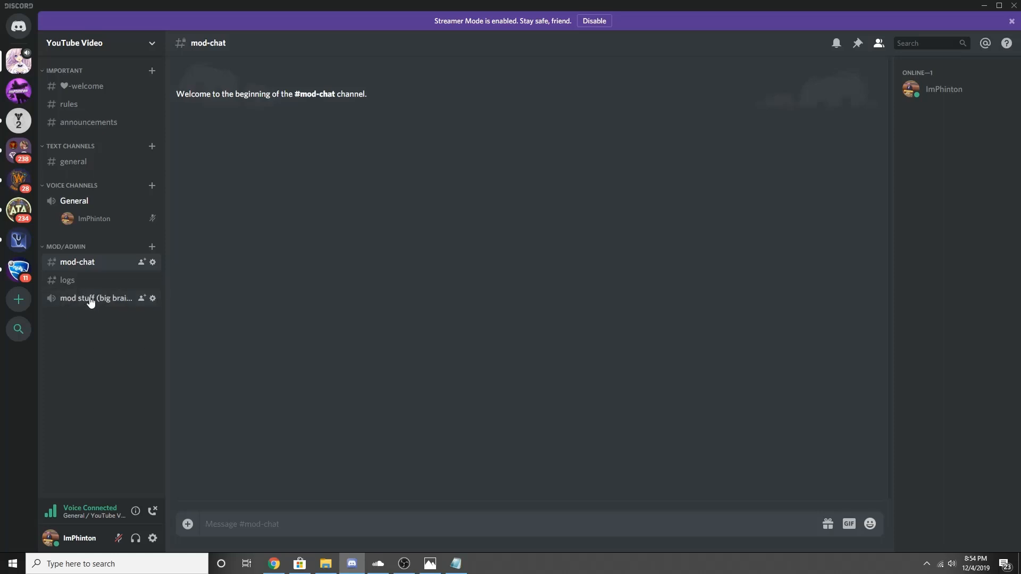
# Open the permission settings of the mod stuff (big brains) voice channel
pyautogui.rightClick(101, 302)
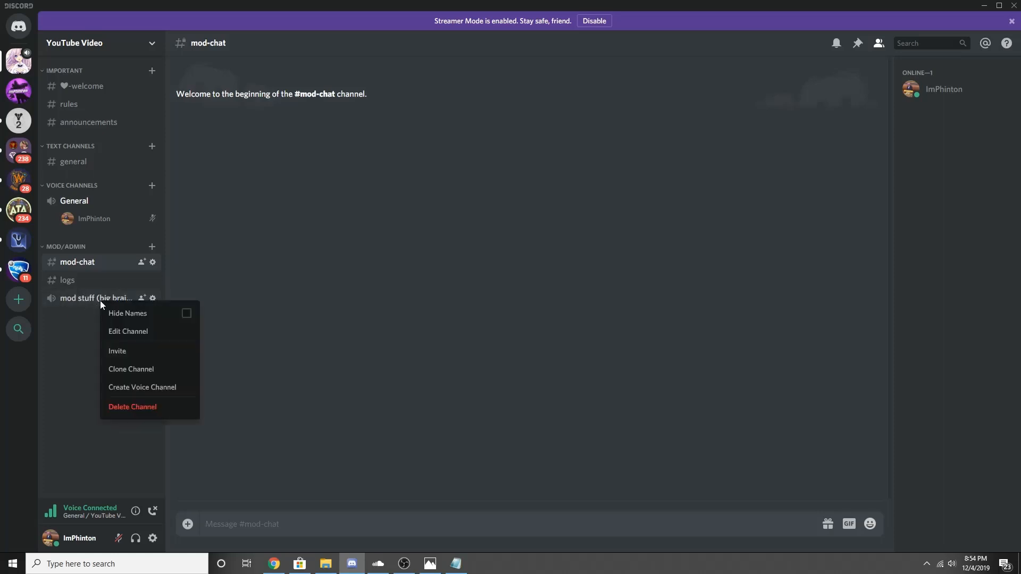
pyautogui.click(160, 333)
pyautogui.click(301, 82)
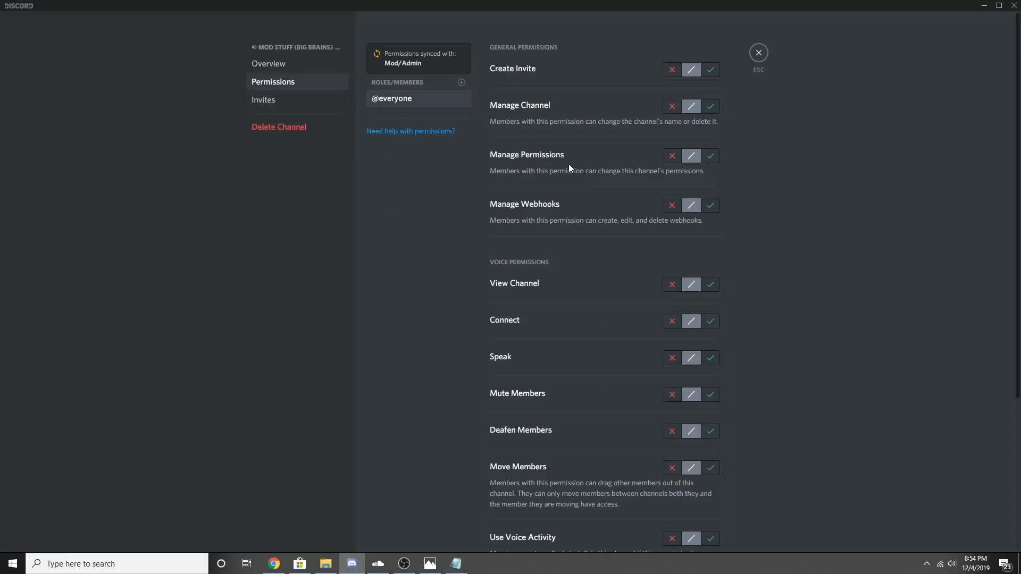
pyautogui.click(672, 69)
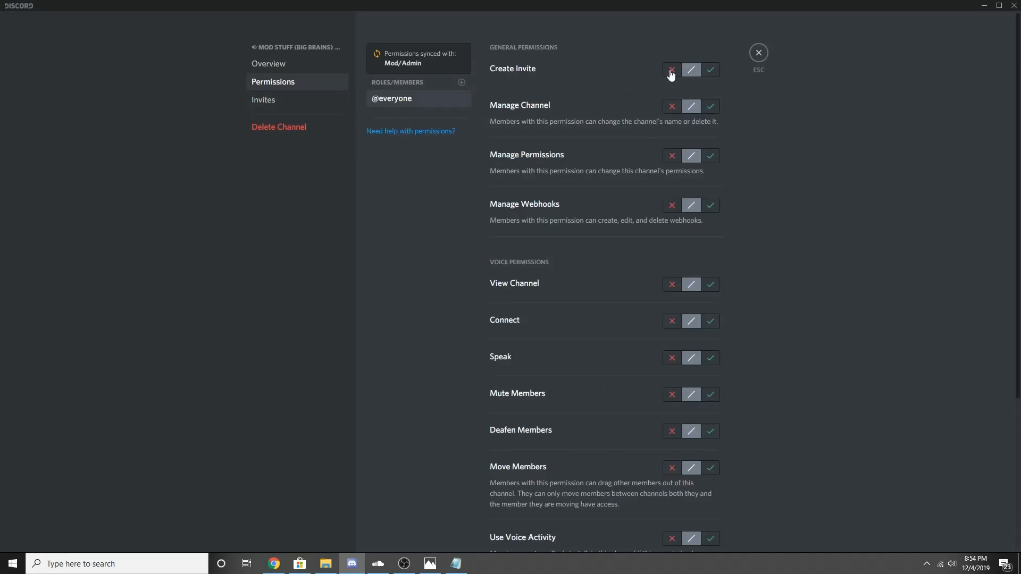
pyautogui.click(671, 107)
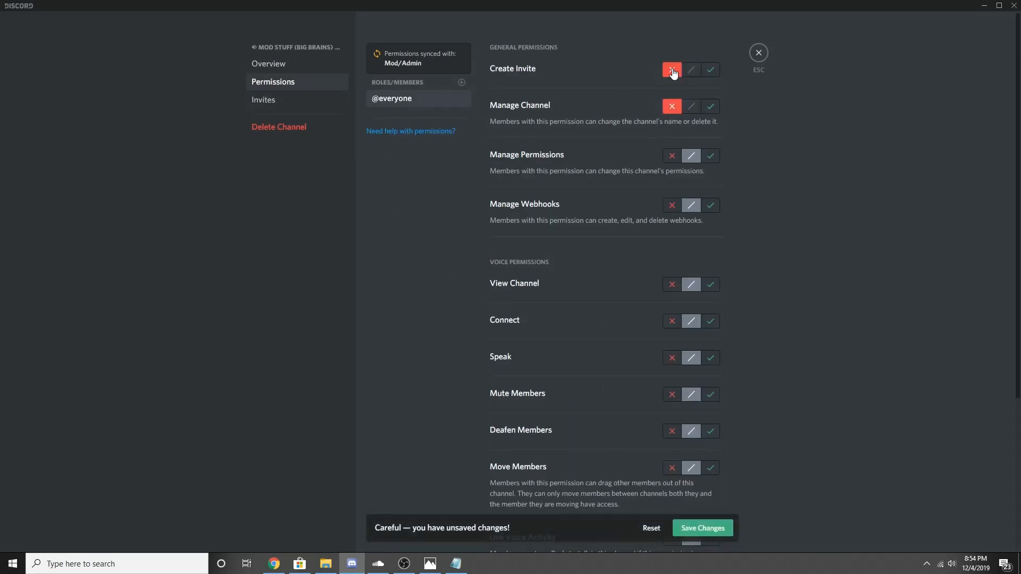
pyautogui.click(710, 70)
pyautogui.click(702, 107)
pyautogui.click(691, 69)
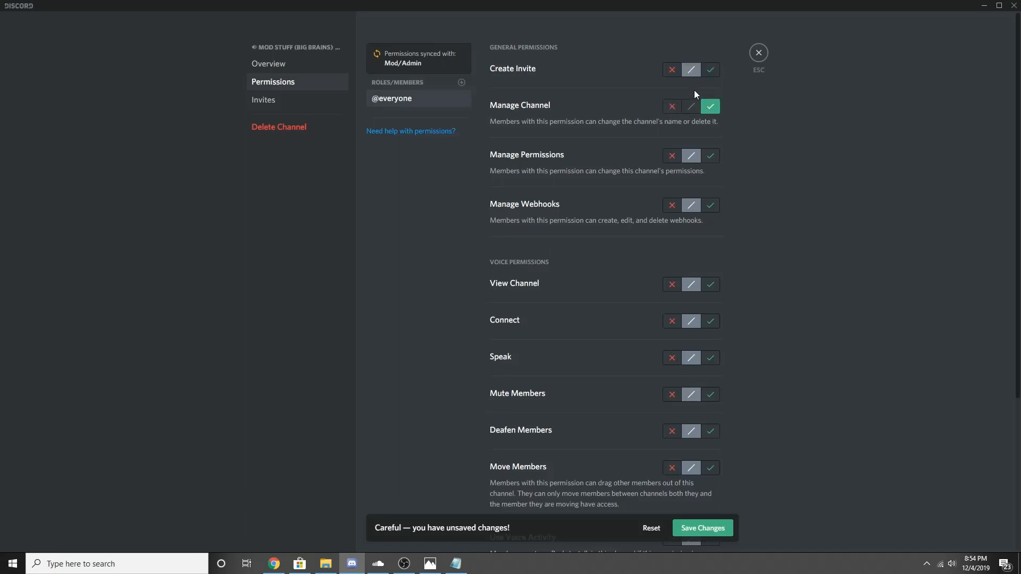
pyautogui.click(691, 106)
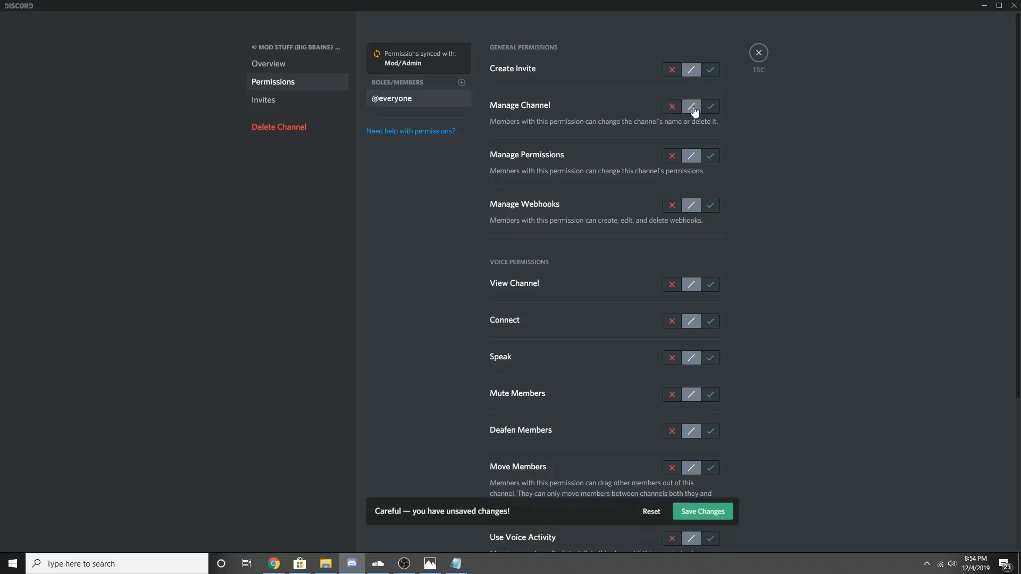
pyautogui.click(671, 285)
pyautogui.click(671, 322)
pyautogui.click(672, 357)
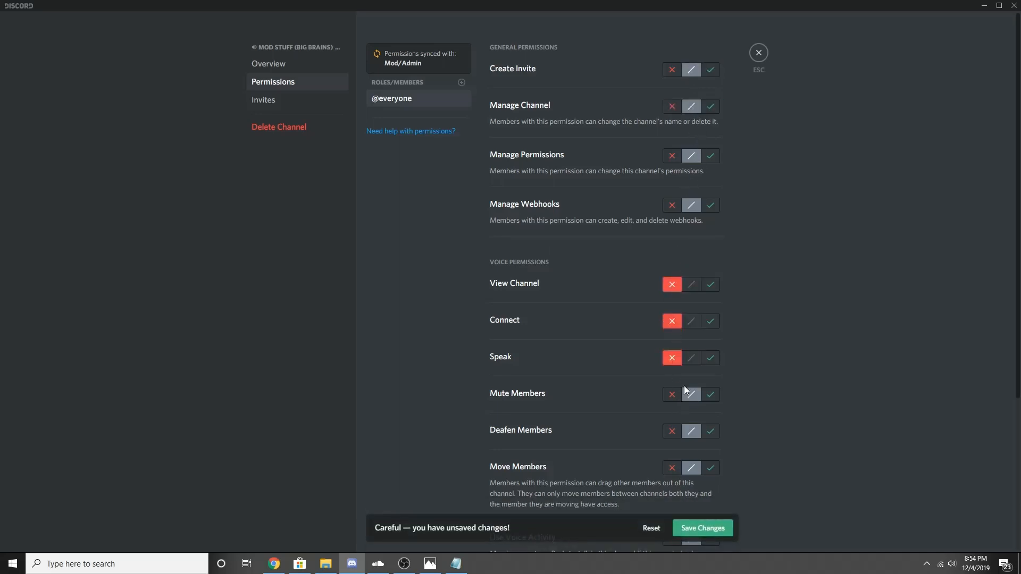
pyautogui.scroll(-3, 692, 393)
pyautogui.click(703, 528)
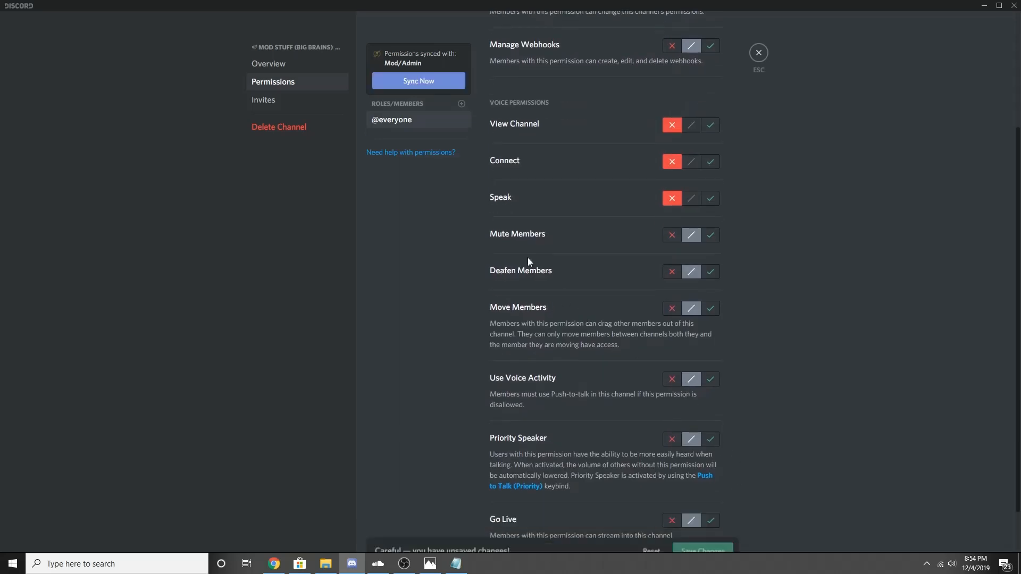
# Add the Moderators role to the voice channel's permissions, allow it View Channel, Connect and Speak, and save the changes
pyautogui.click(461, 103)
pyautogui.press('Escape')
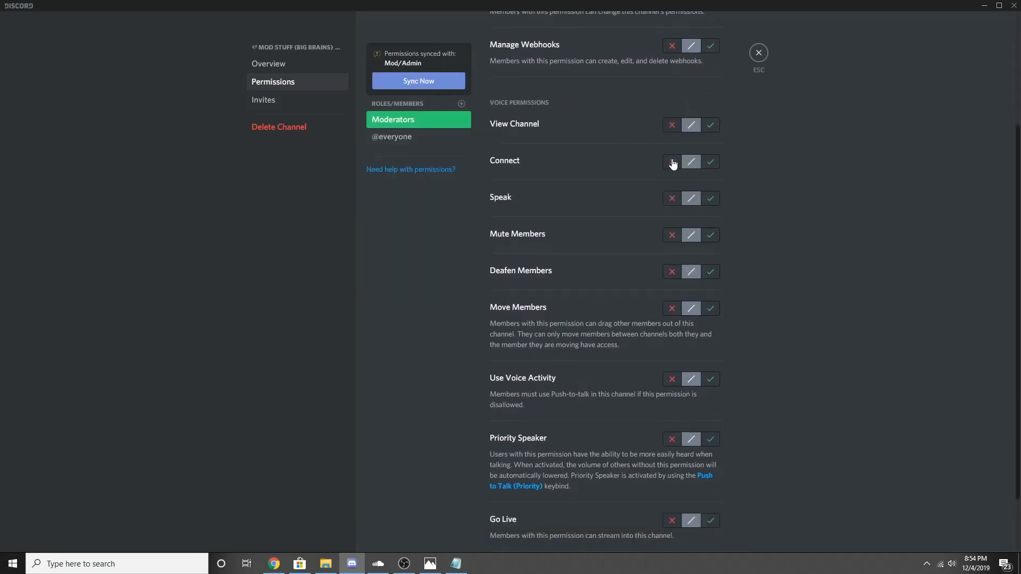
pyautogui.scroll(3, 684, 173)
pyautogui.click(703, 360)
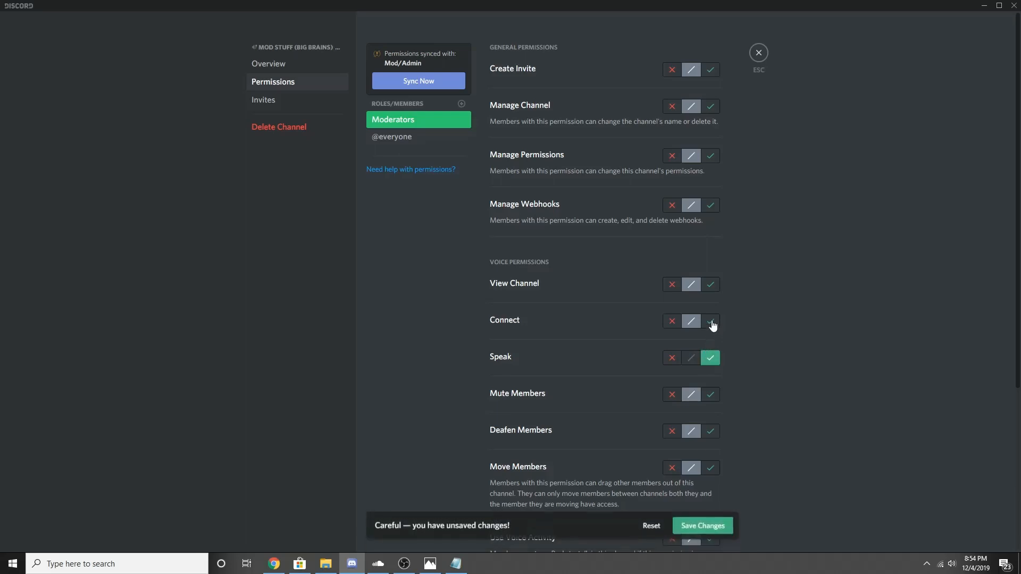
pyautogui.click(710, 321)
pyautogui.click(710, 285)
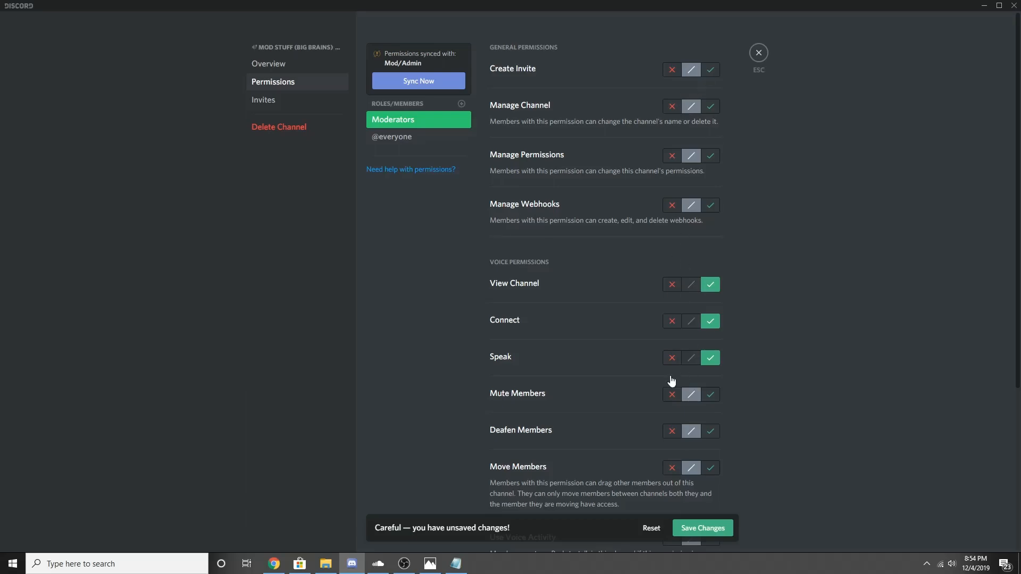
pyautogui.scroll(-3, 672, 381)
pyautogui.click(712, 528)
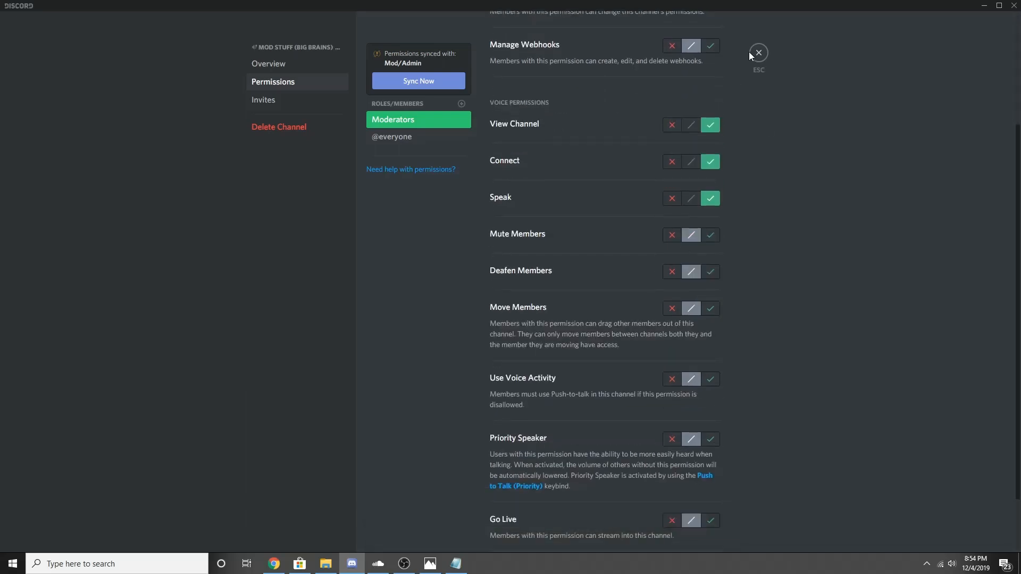
pyautogui.click(758, 53)
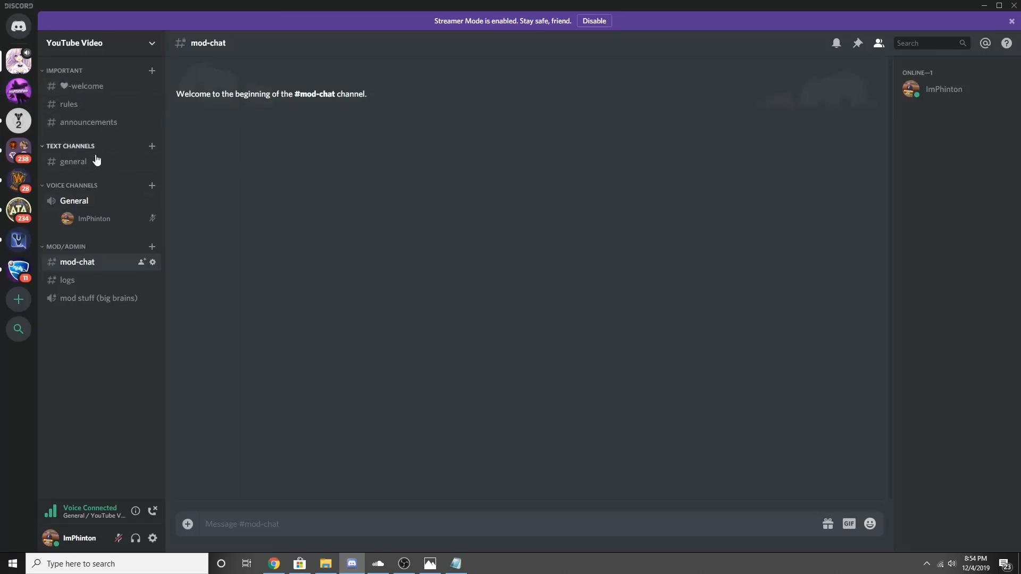
# Switch to the finished example server and examine the channels in its Text Chatrooms, Voice Chatrooms and Staff Channels categories
pyautogui.rightClick(111, 346)
pyautogui.click(68, 333)
pyautogui.click(22, 95)
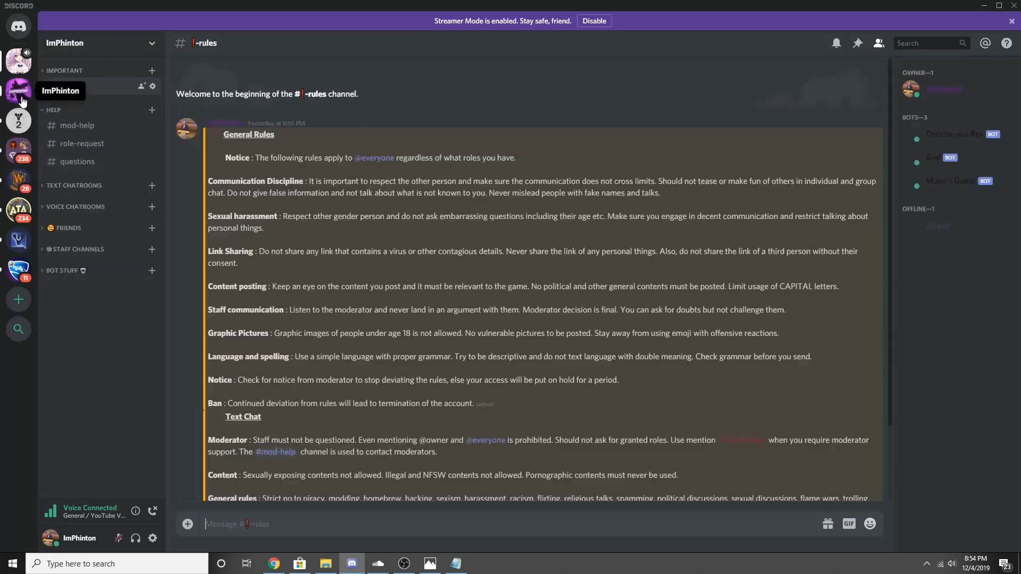
pyautogui.click(96, 185)
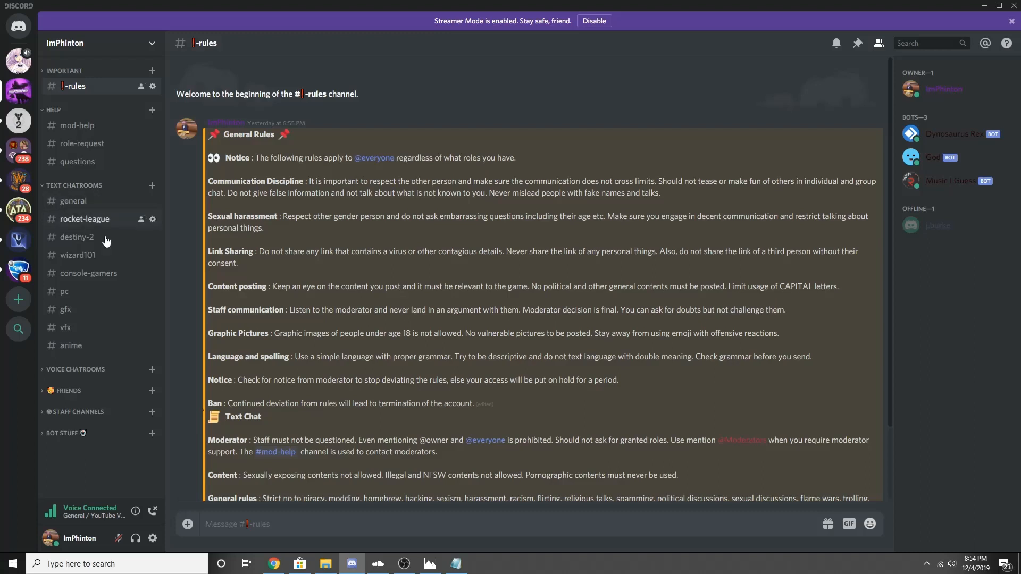
pyautogui.click(86, 186)
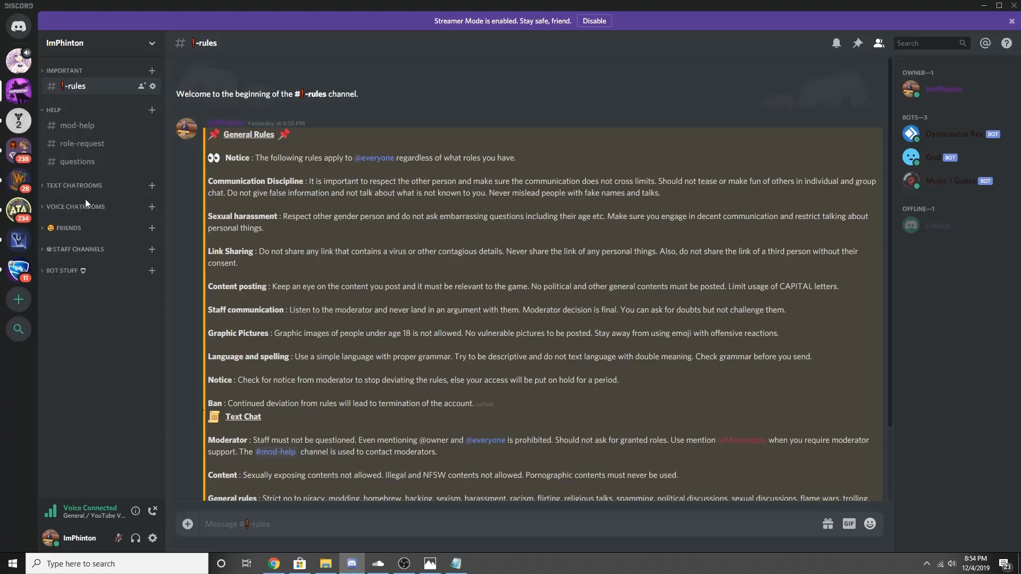
pyautogui.click(85, 206)
pyautogui.click(85, 206)
pyautogui.click(90, 250)
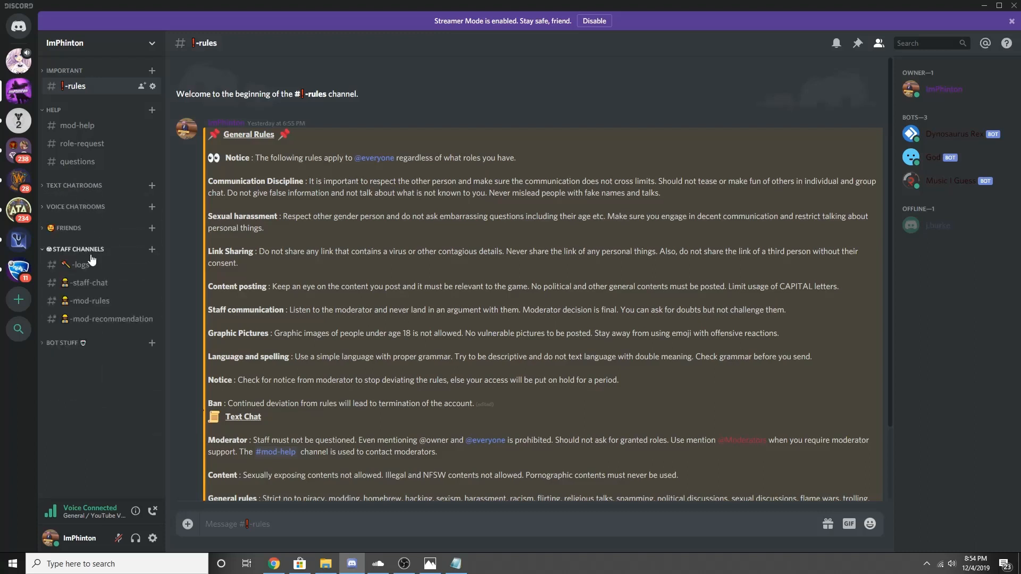
# Return to the YouTube Video server and join the mod stuff (big brains) voice channel
pyautogui.click(19, 61)
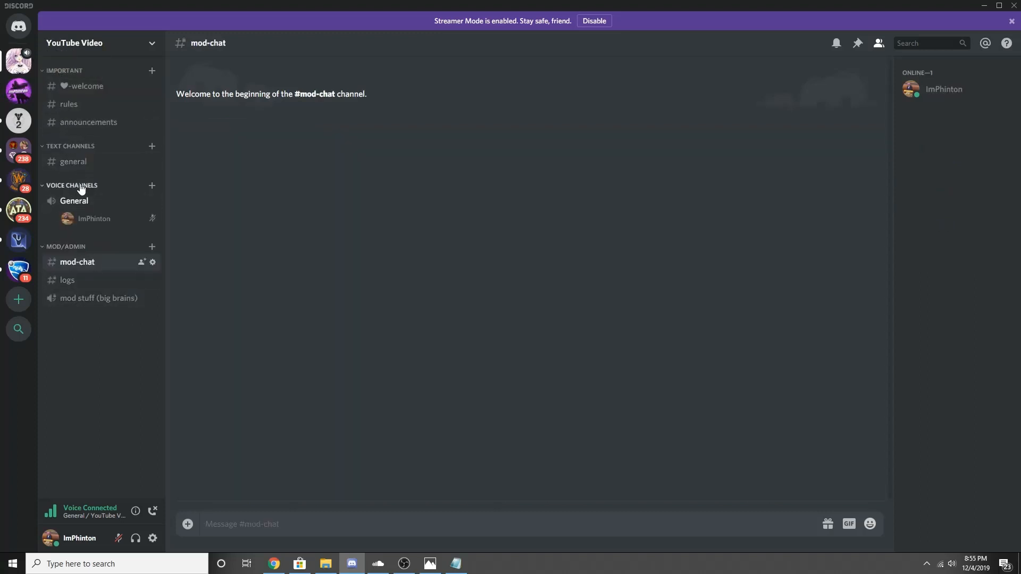
pyautogui.click(91, 301)
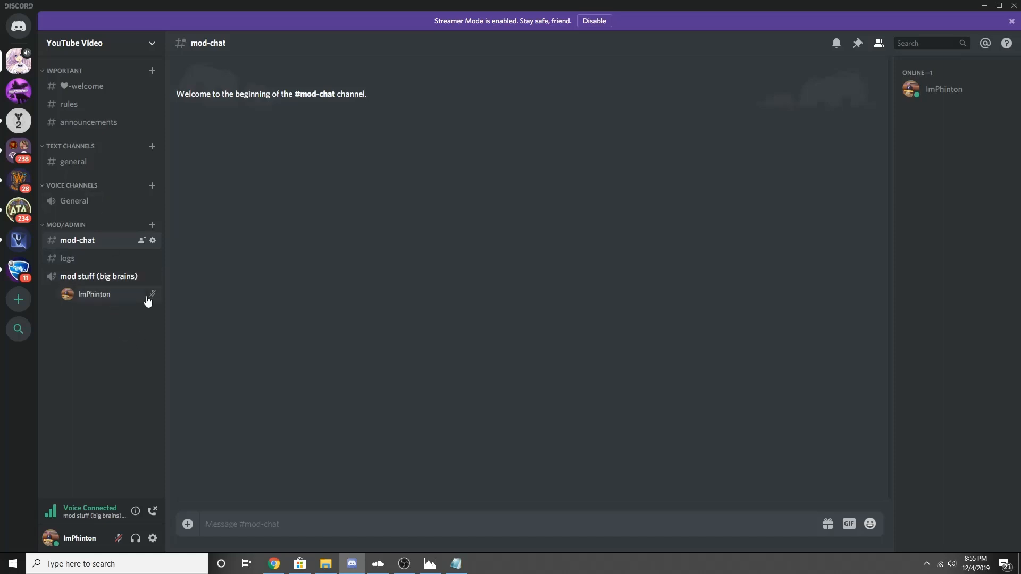
# Switch to Chrome, search the web for rythm bot and open the official Rythm website
pyautogui.hotkey('alt', 'Tab')
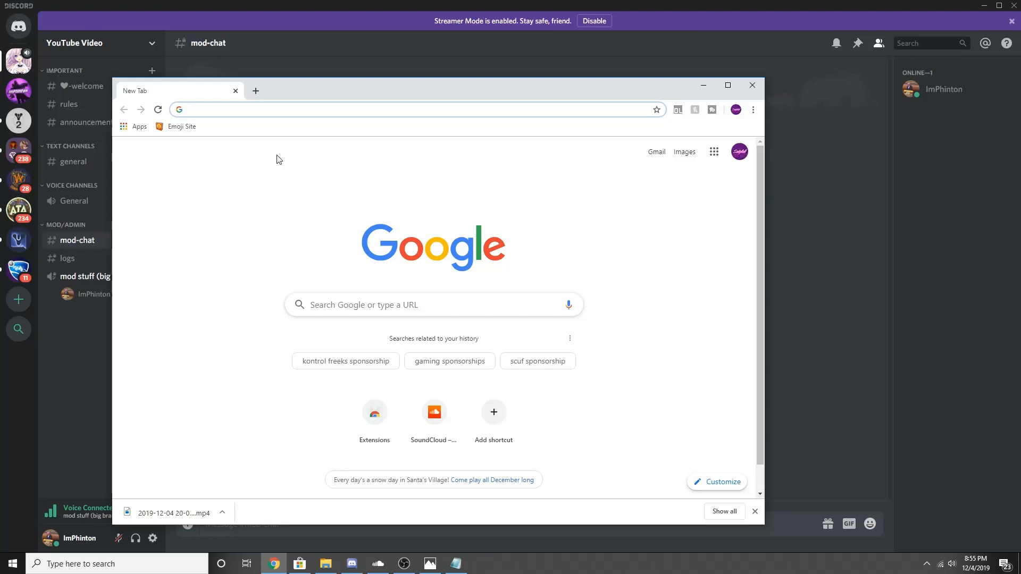
pyautogui.write('rythm bot')
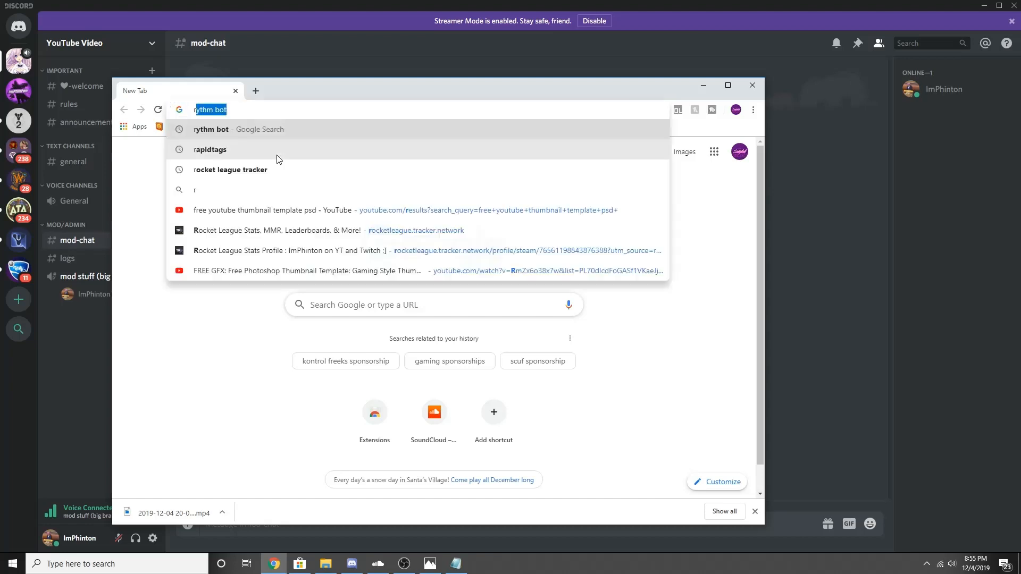
pyautogui.press('Return')
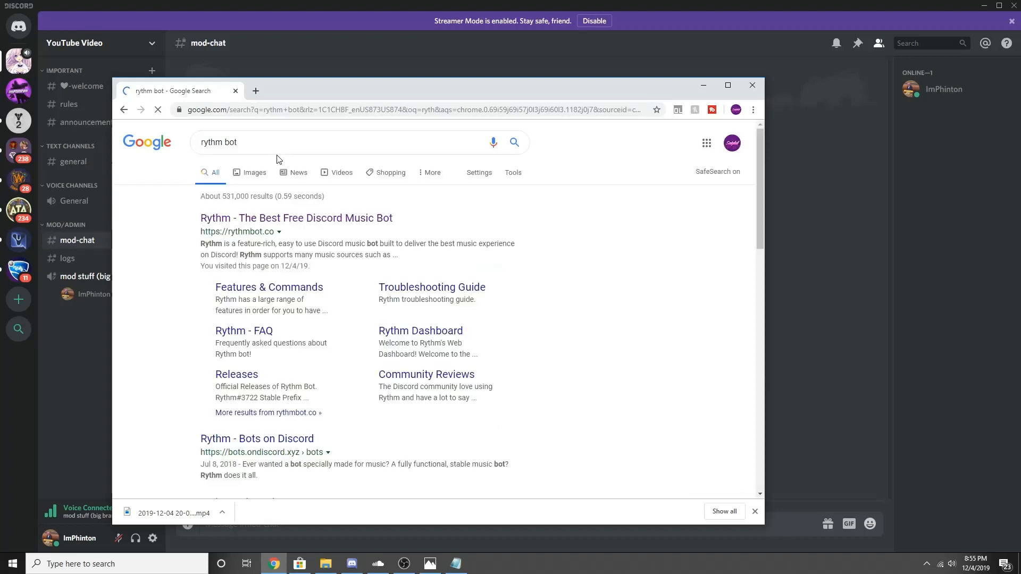
pyautogui.click(236, 222)
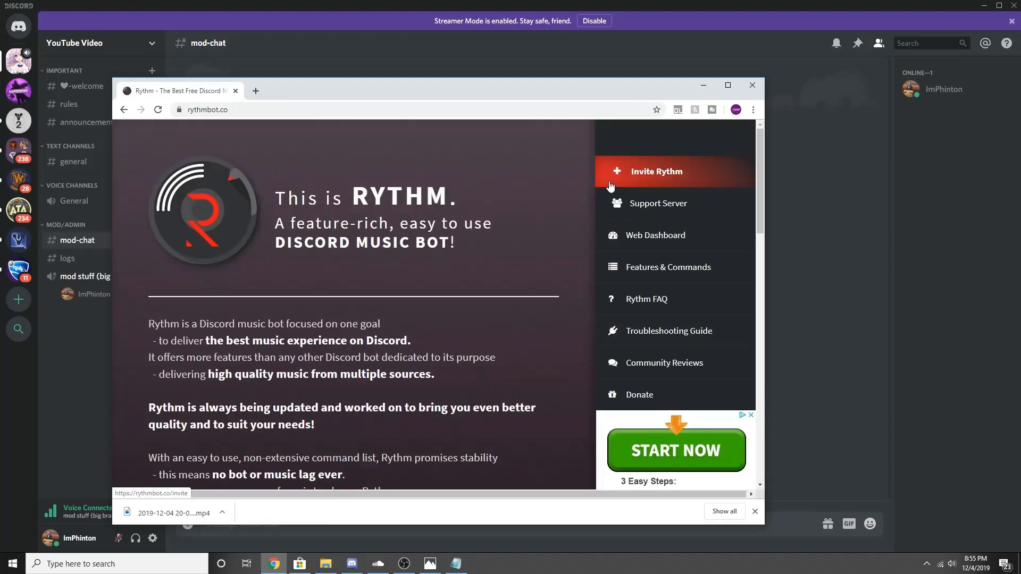
# Invite Rythm to the YouTube Video server, authorize it, complete the robot check, and return to Discord
pyautogui.click(665, 166)
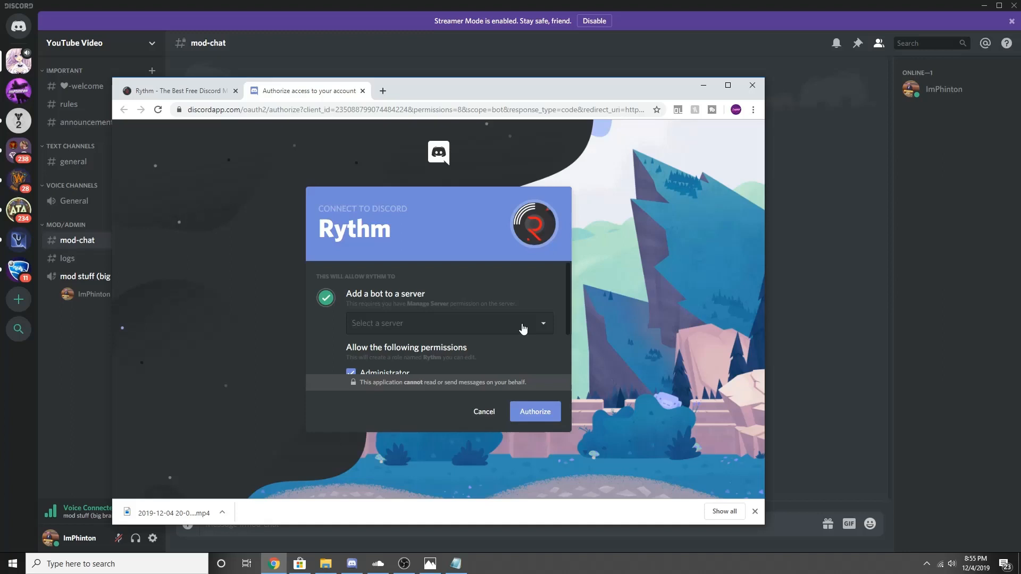
pyautogui.click(523, 329)
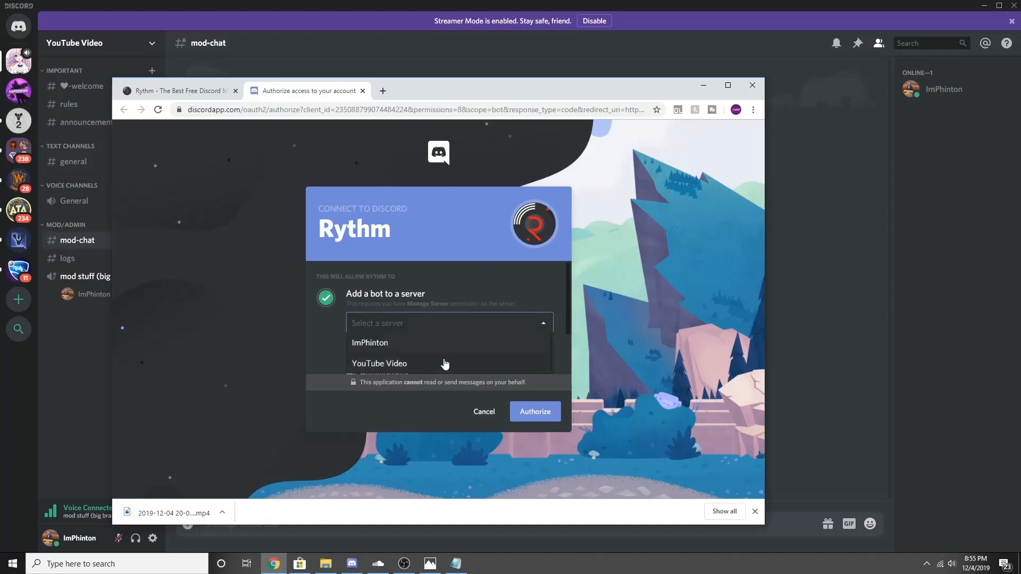
pyautogui.click(525, 410)
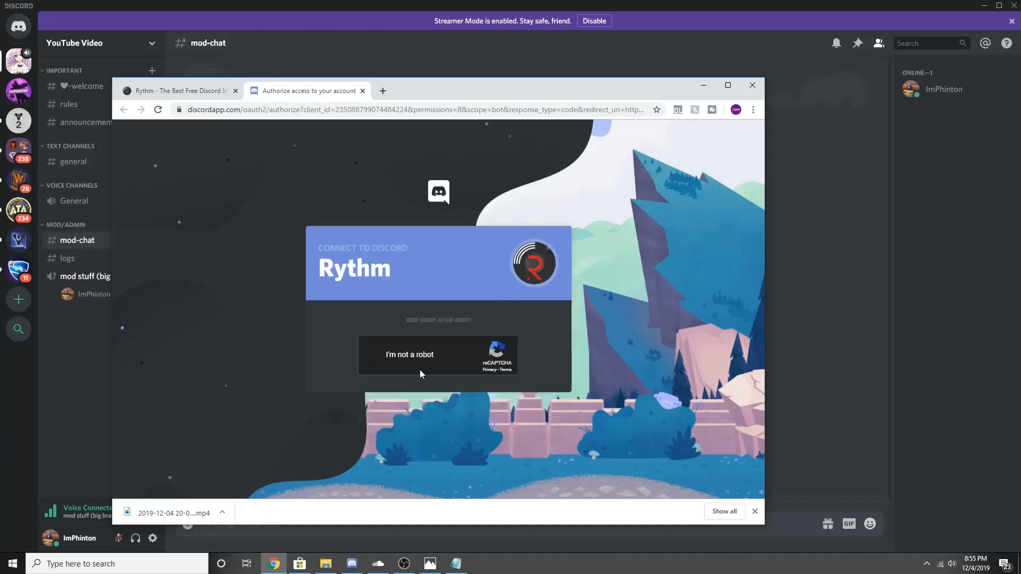
pyautogui.click(372, 354)
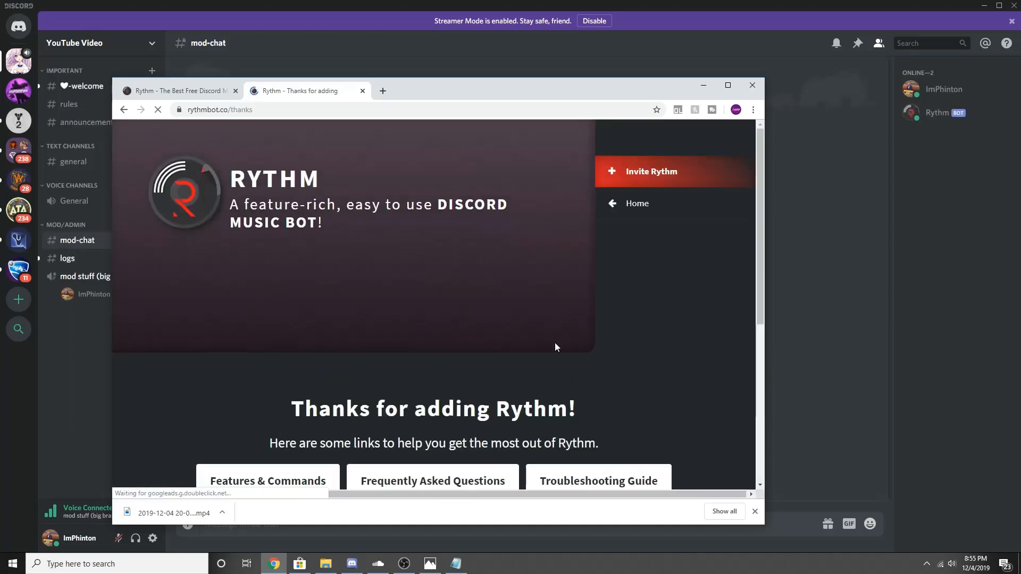
pyautogui.click(709, 86)
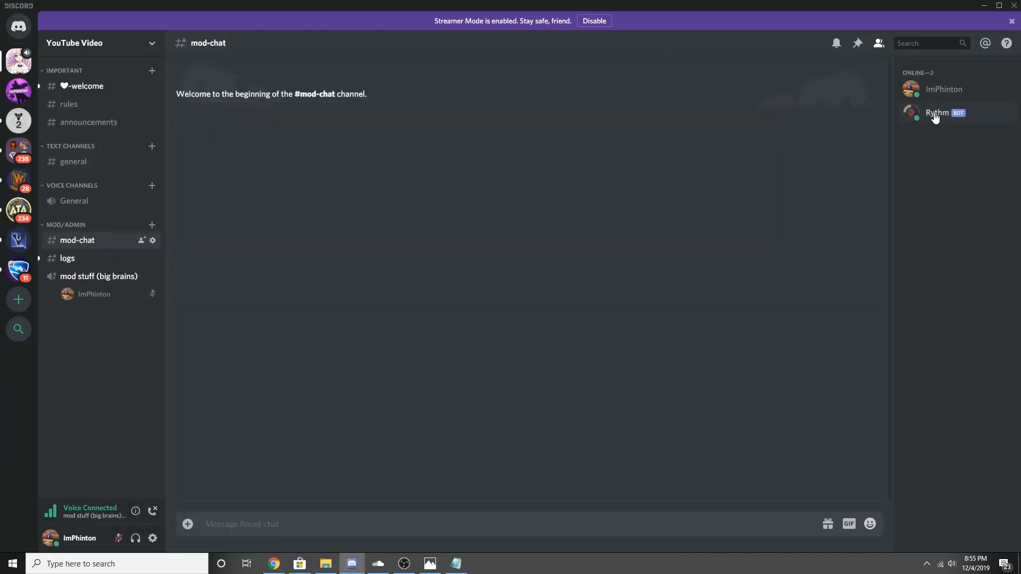
# Create a new role in the YouTube Video server settings, name it Botactular and give it the bright yellow color
pyautogui.click(151, 53)
pyautogui.click(122, 111)
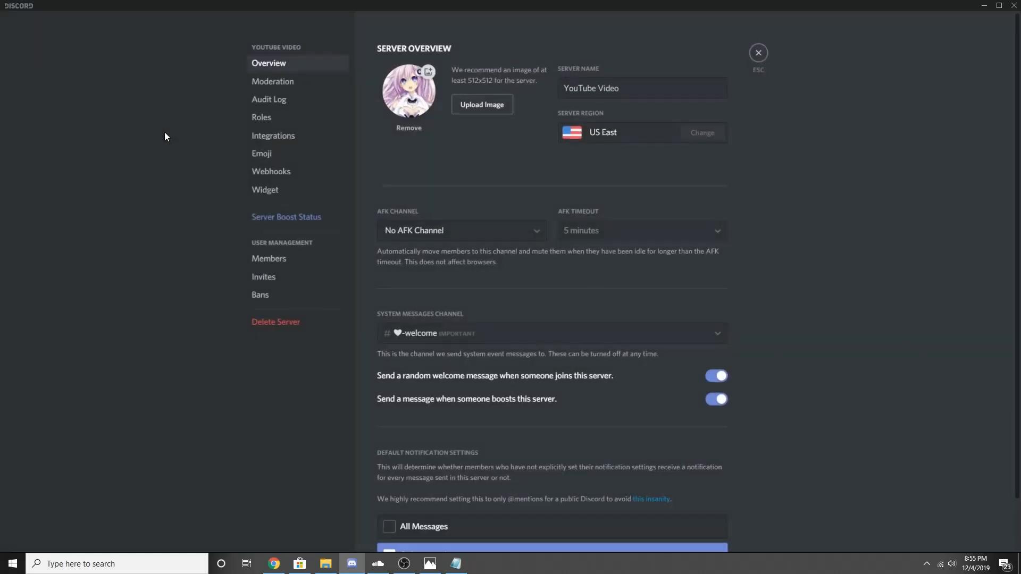
pyautogui.click(285, 118)
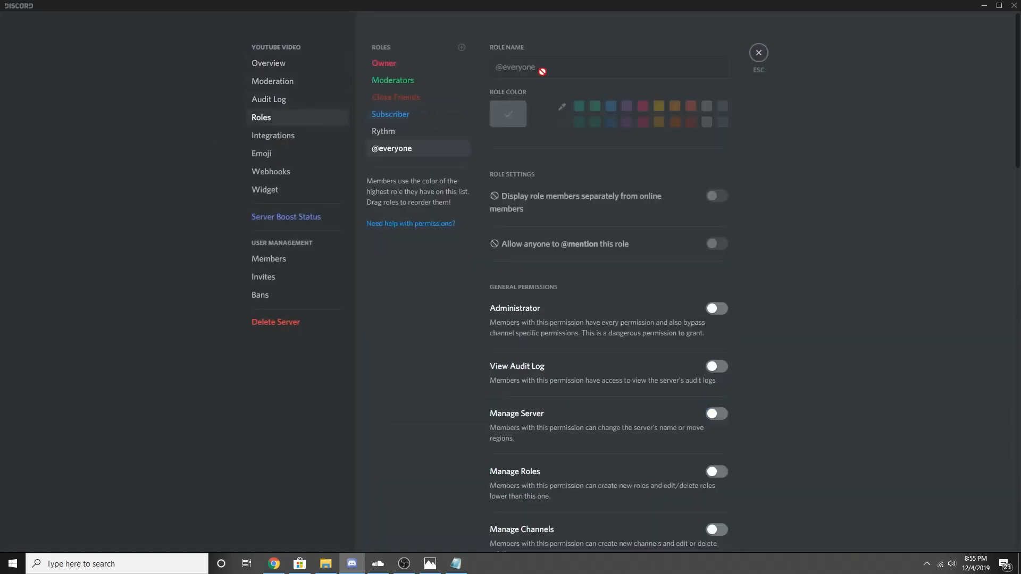
pyautogui.click(461, 47)
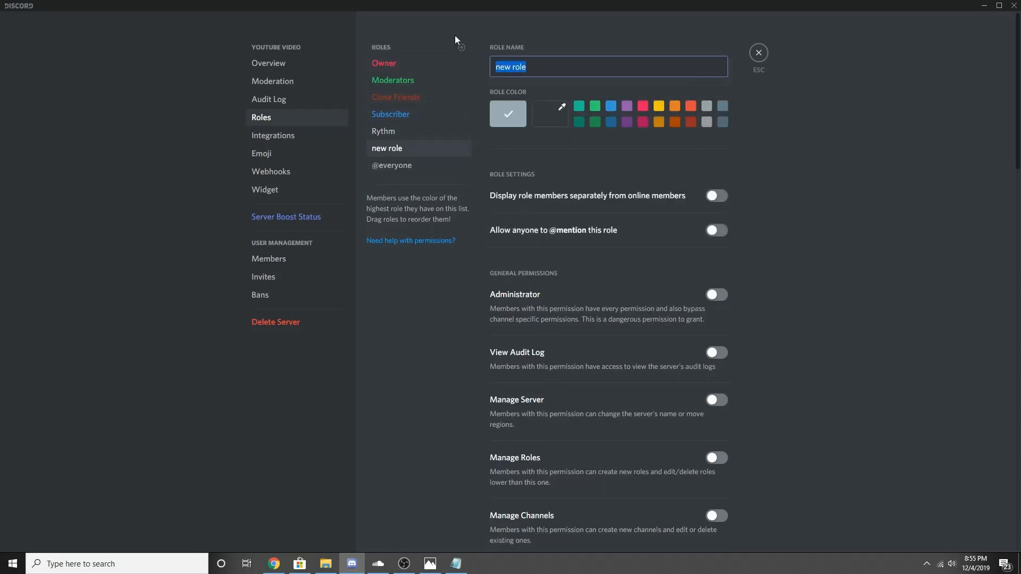
pyautogui.write('Bottactular')
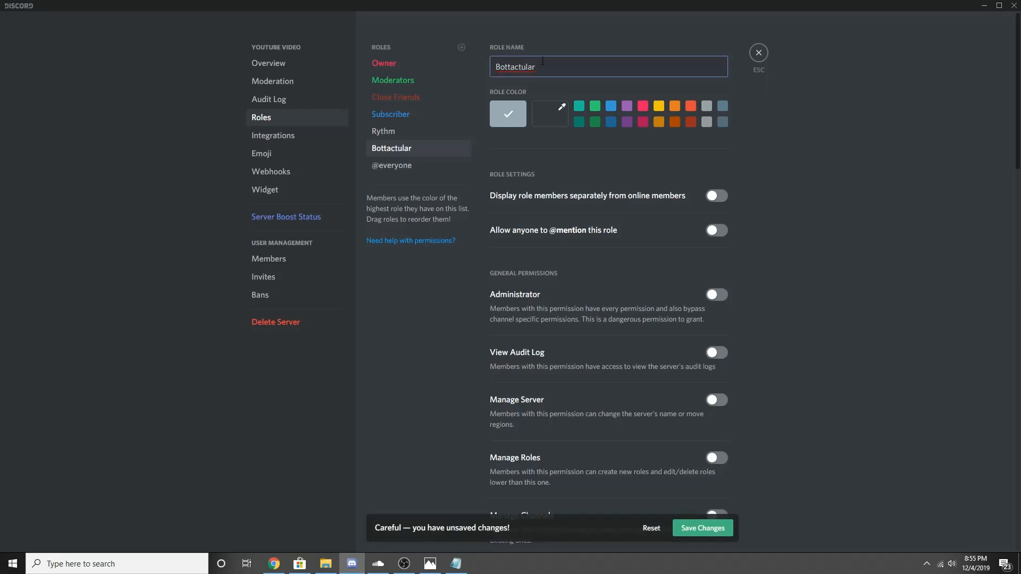
pyautogui.press('BackSpace')
pyautogui.click(659, 107)
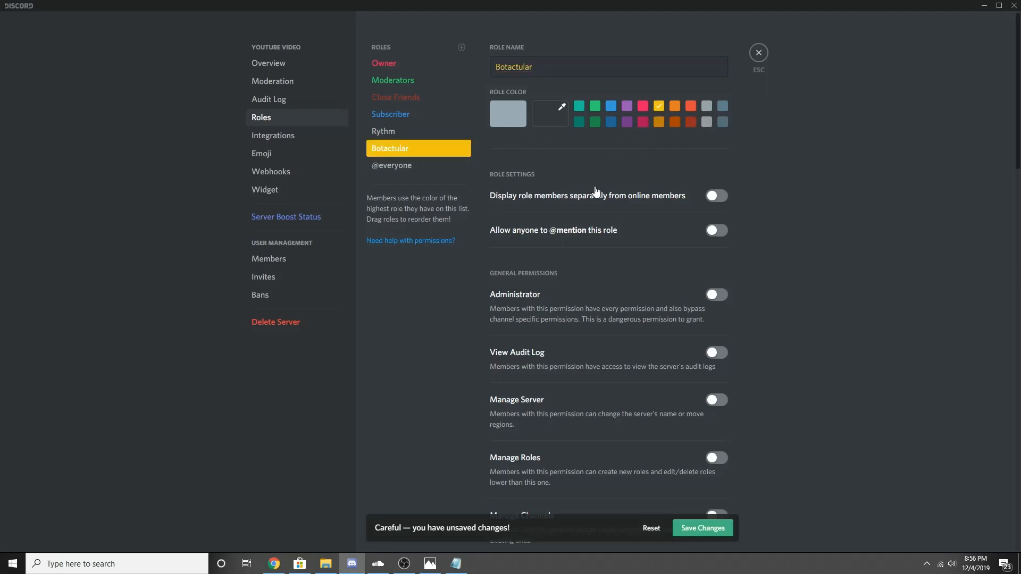
# Display Botactular members separately, grant the role Administrator, save the changes and leave the server settings
pyautogui.click(729, 533)
pyautogui.click(717, 295)
pyautogui.click(703, 527)
pyautogui.click(759, 54)
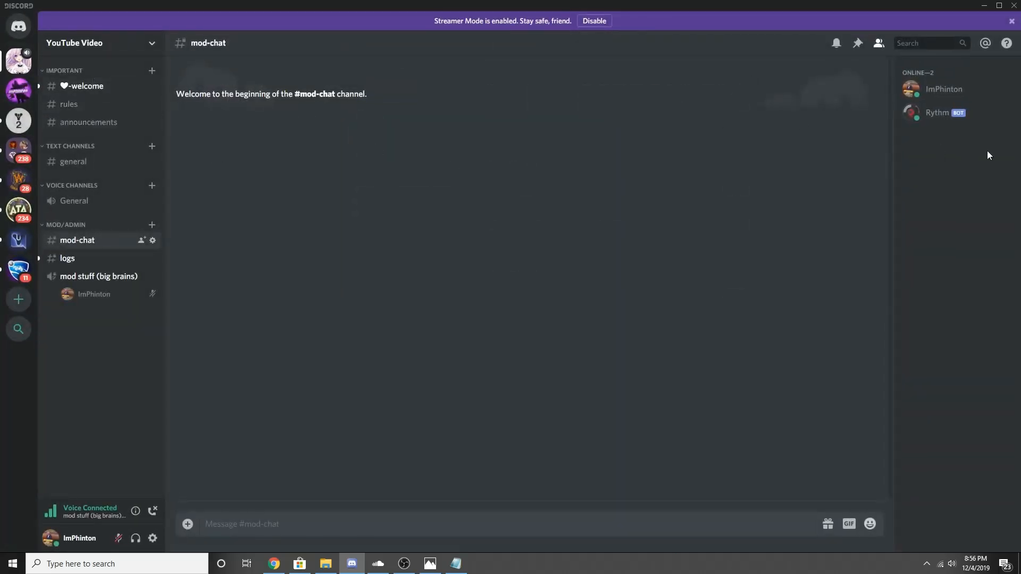
# Assign the Botactular role to the Rythm bot
pyautogui.rightClick(968, 113)
pyautogui.moveTo(911, 319)
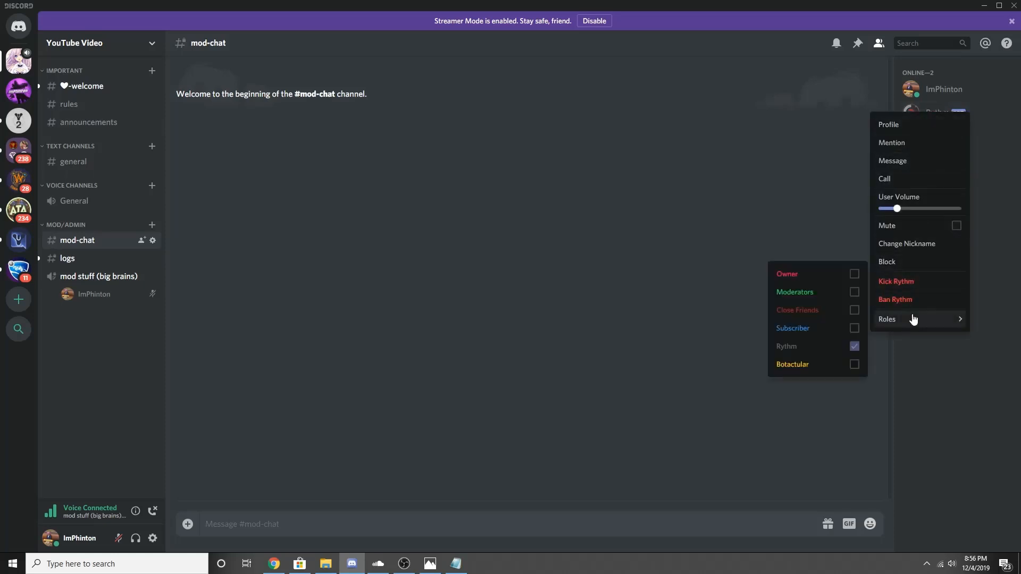
pyautogui.click(832, 365)
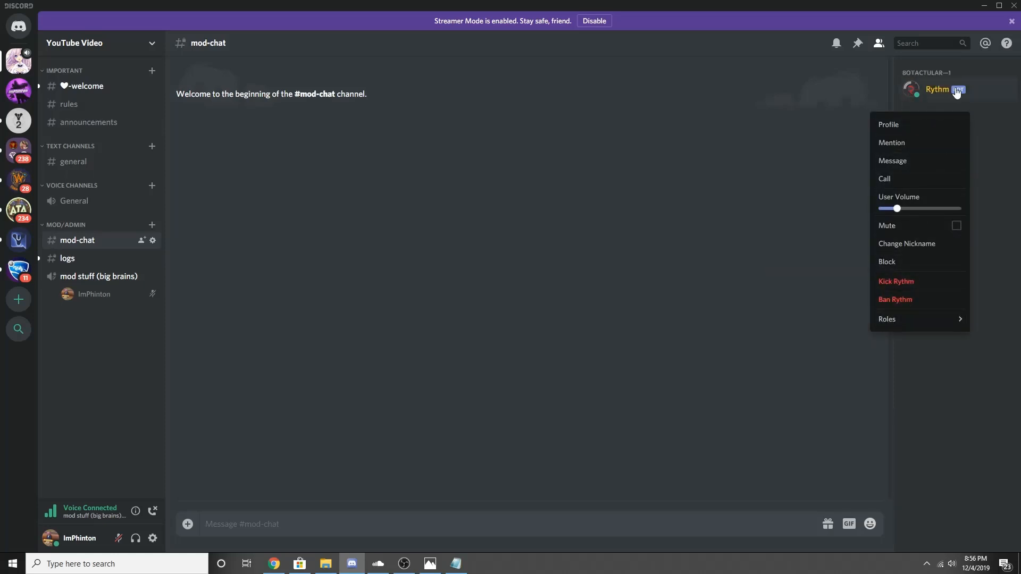
pyautogui.click(995, 182)
# Assign the Owner role to the server creator's own account
pyautogui.rightClick(968, 142)
pyautogui.moveTo(952, 287)
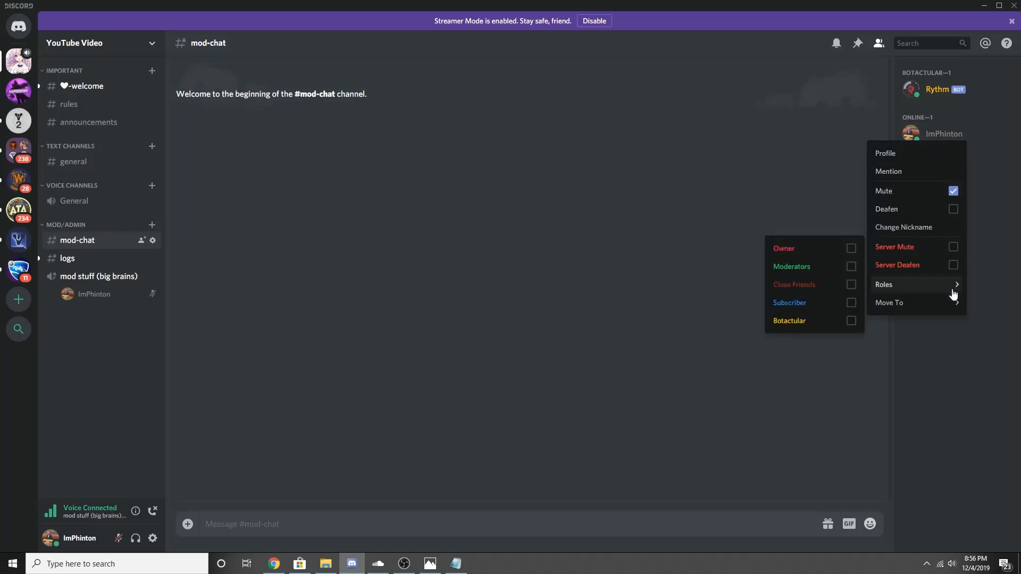
pyautogui.click(848, 249)
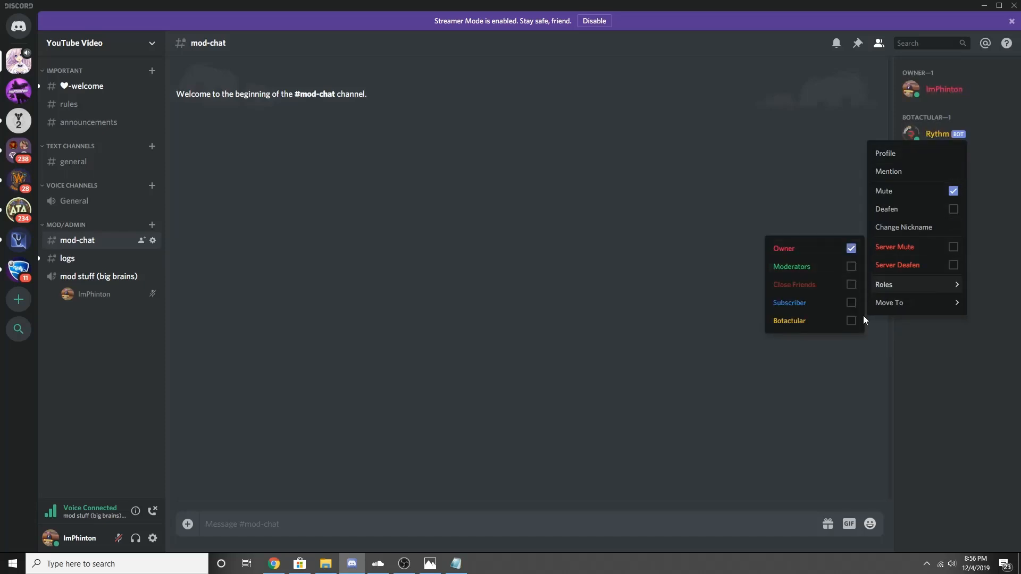
pyautogui.click(830, 455)
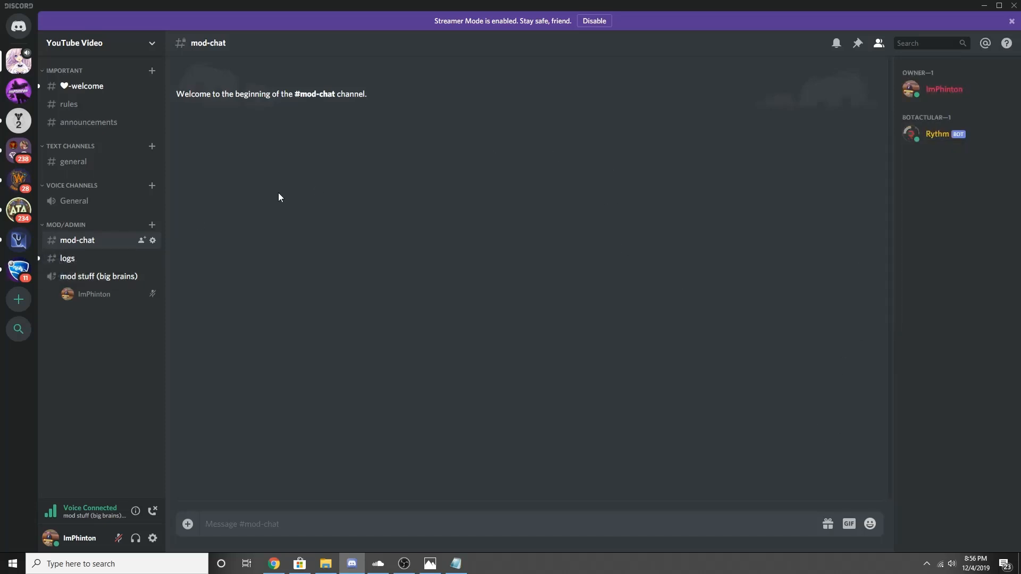
# Check the welcome and logs channels for messages related to the newly added Rythm bot
pyautogui.click(74, 105)
pyautogui.click(88, 89)
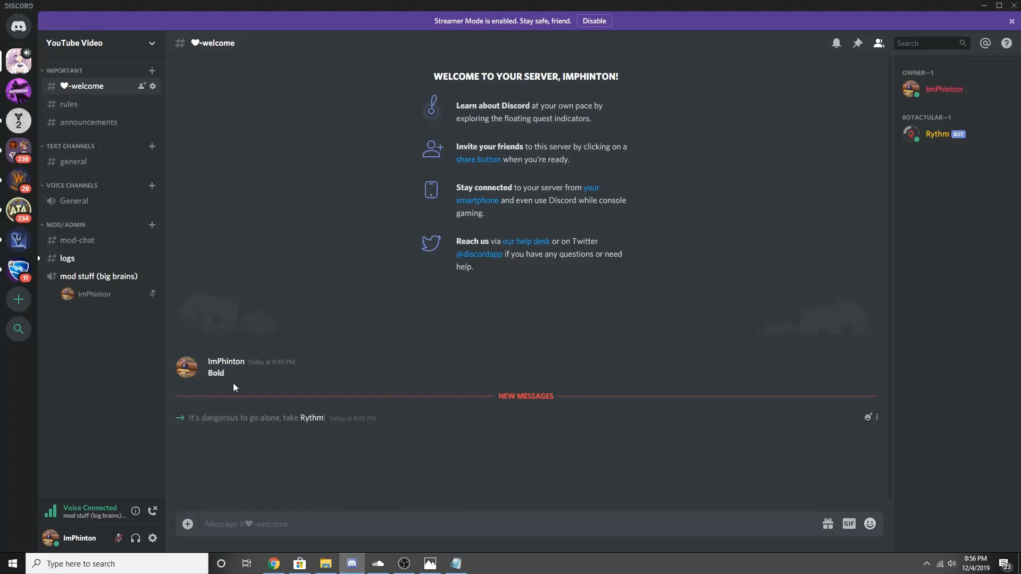
pyautogui.click(67, 259)
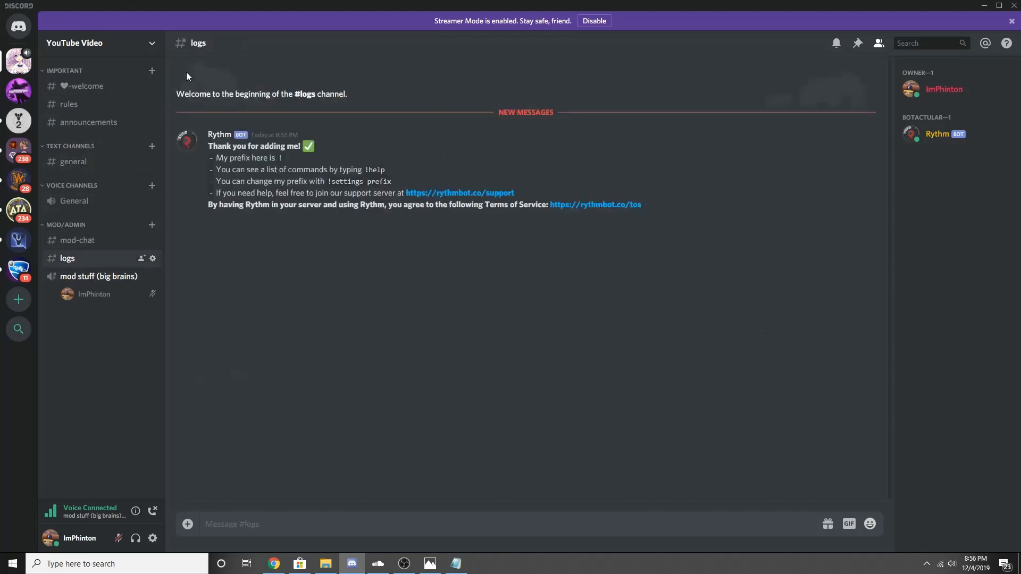
pyautogui.moveTo(156, 104)
pyautogui.mouseDown()
pyautogui.moveTo(458, 310)
pyautogui.moveTo(185, 202)
pyautogui.moveTo(137, 132)
pyautogui.moveTo(143, 105)
pyautogui.mouseUp()
# Switch to Chrome, search for mee6 in a new tab and open the MEE6 bot's website
pyautogui.click(273, 564)
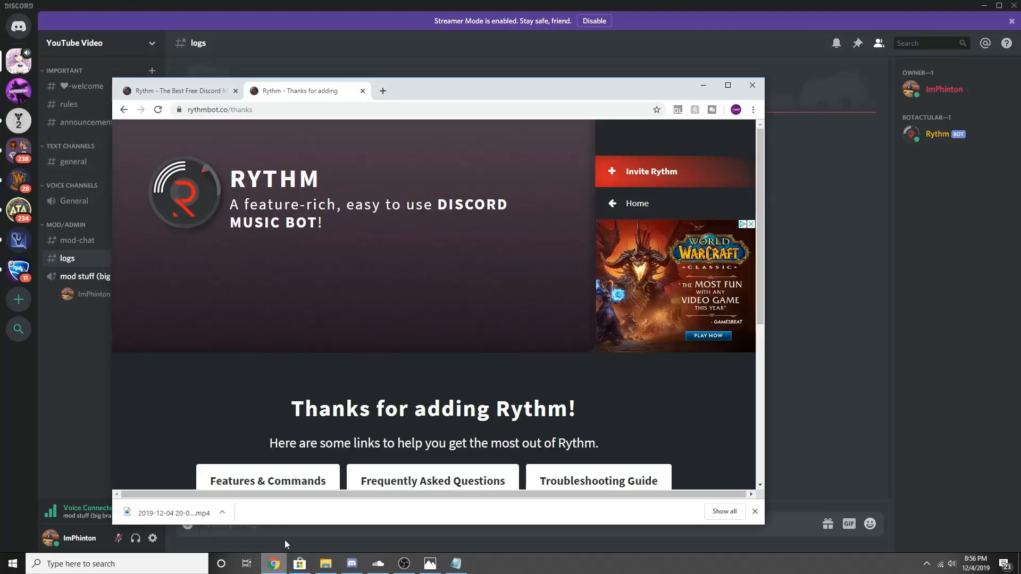
pyautogui.click(383, 91)
pyautogui.write('mee6')
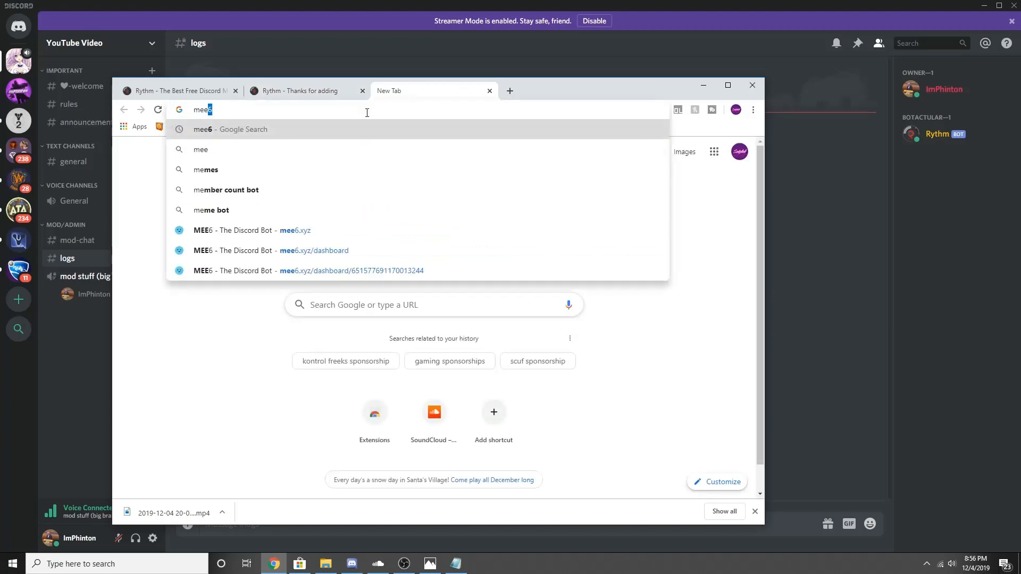
pyautogui.press('Return')
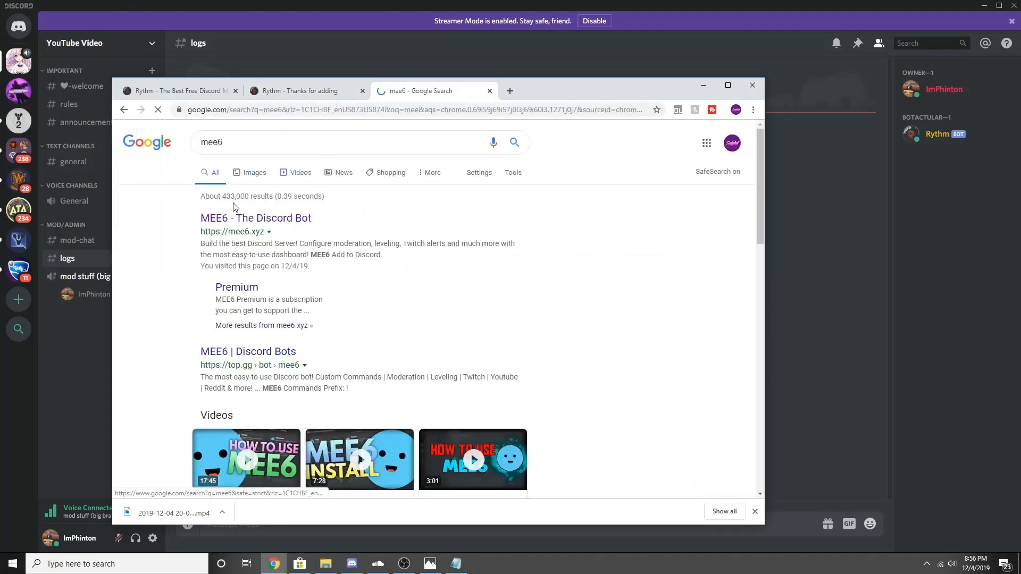
pyautogui.click(250, 219)
# Add MEE6 to the YouTube Video server from its website and authorize the bot
pyautogui.click(390, 396)
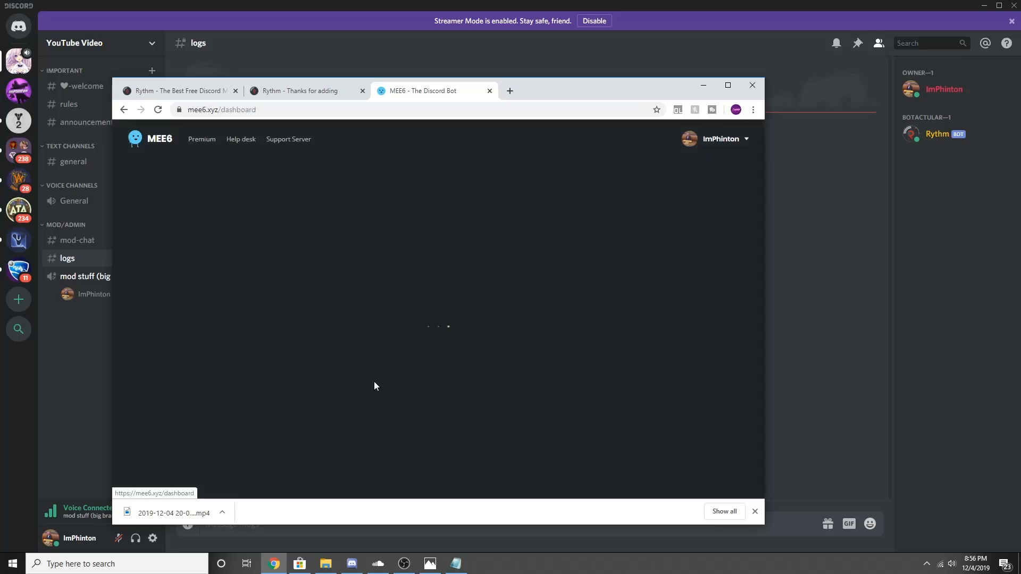
pyautogui.click(461, 346)
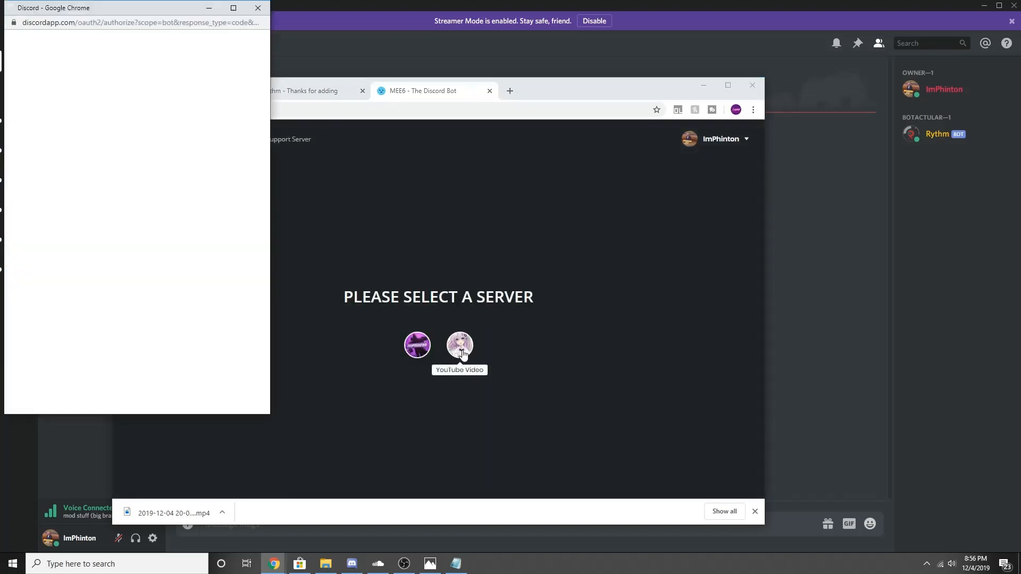
pyautogui.click(227, 393)
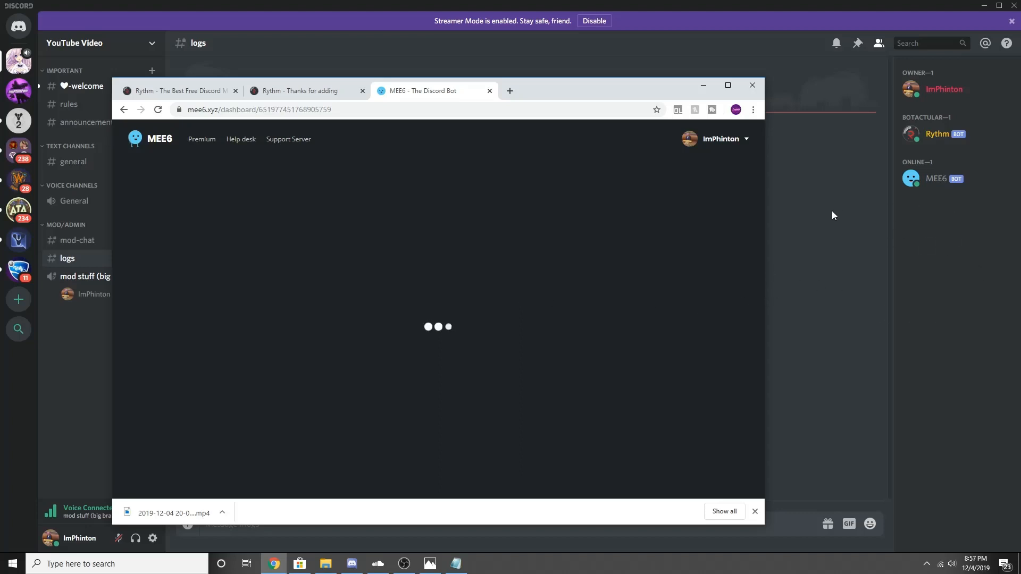
# Switch back to Discord and assign the Botactular role to the MEE6 bot
pyautogui.click(880, 233)
pyautogui.rightClick(925, 180)
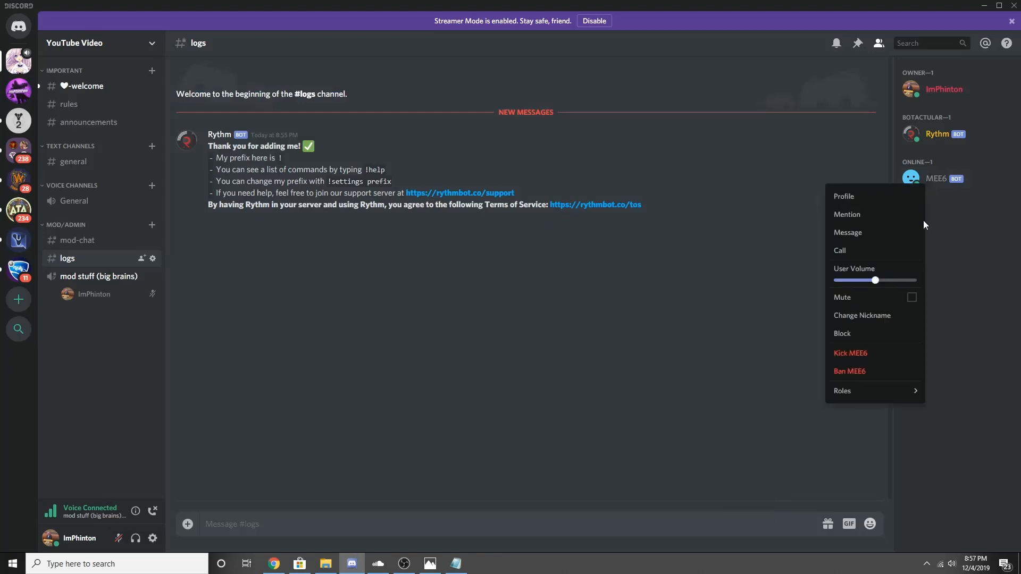
pyautogui.moveTo(904, 391)
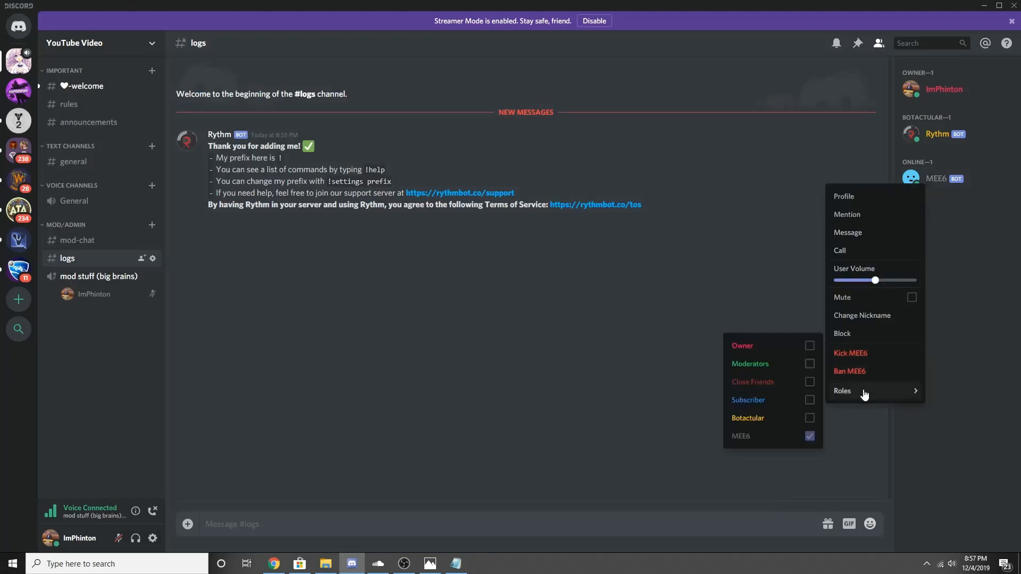
pyautogui.click(755, 422)
pyautogui.click(594, 390)
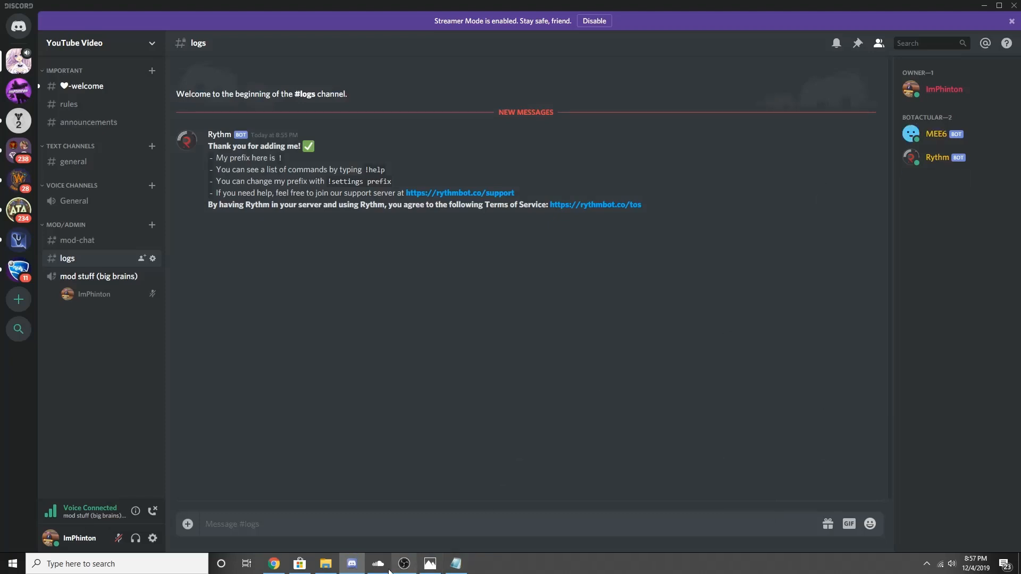
# Return to the MEE6 dashboard in Chrome, enable the Moderator plugin for the YouTube Video server and open its settings
pyautogui.moveTo(274, 563)
pyautogui.click(302, 518)
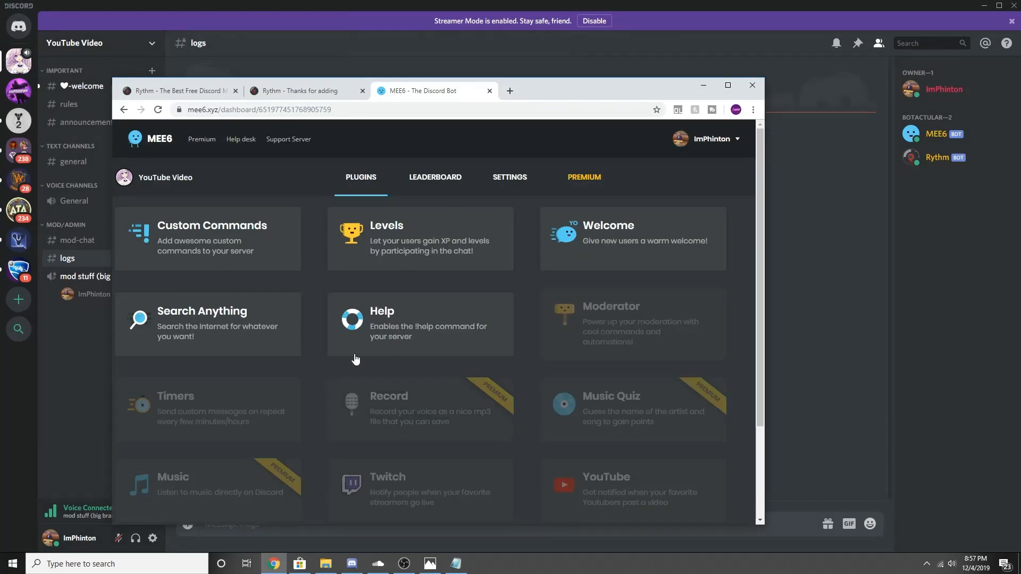
pyautogui.click(600, 309)
pyautogui.click(571, 341)
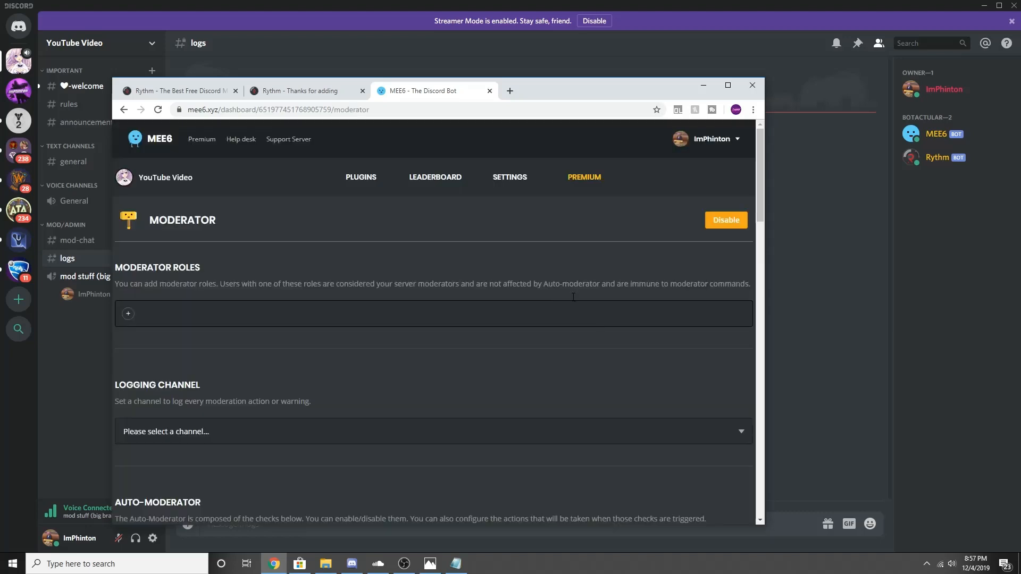
# Add Moderators, Owner and Close Friends as moderator roles in the Moderator plugin settings
pyautogui.scroll(-3, 215, 192)
pyautogui.click(128, 154)
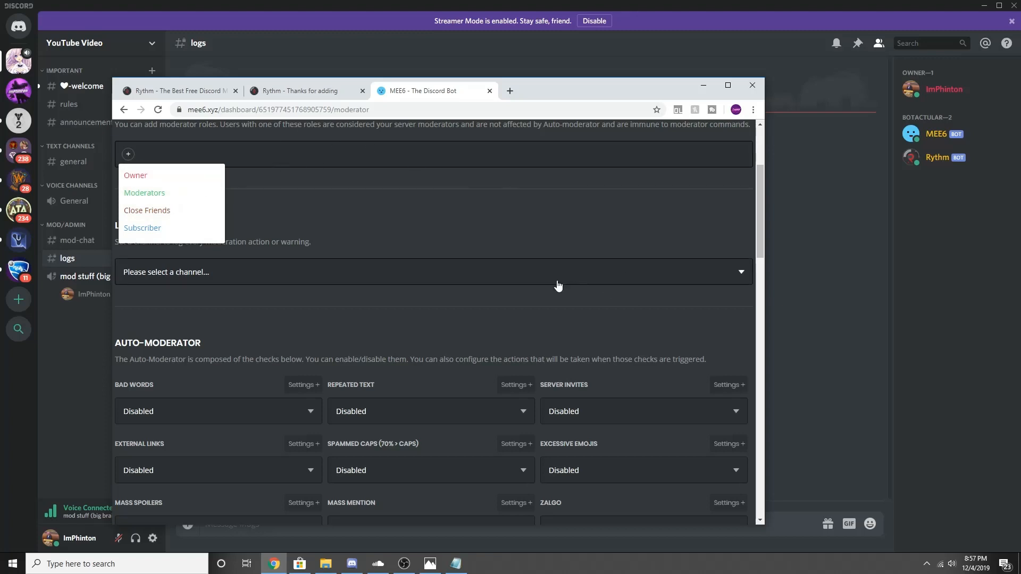
pyautogui.click(188, 192)
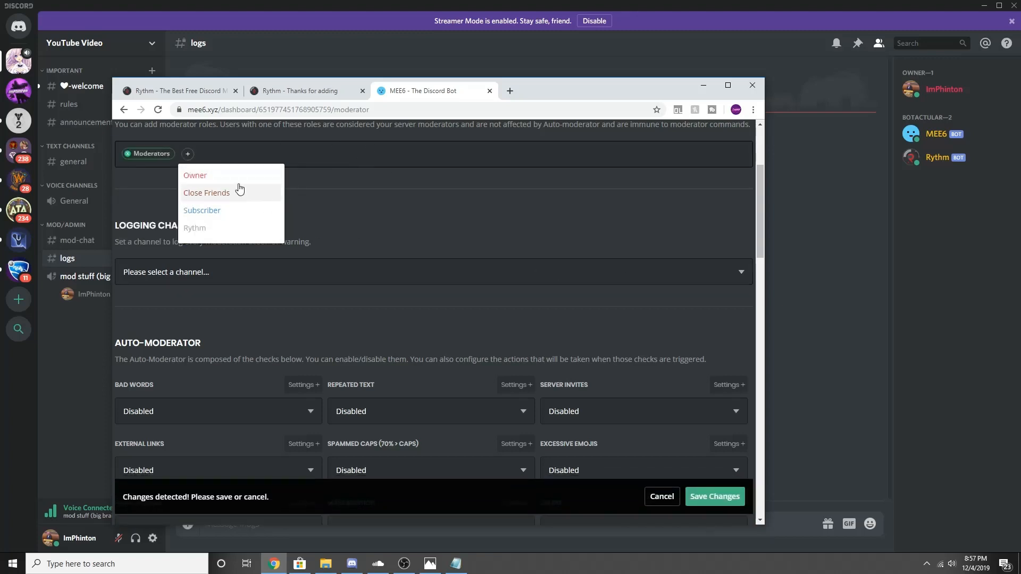
pyautogui.click(192, 175)
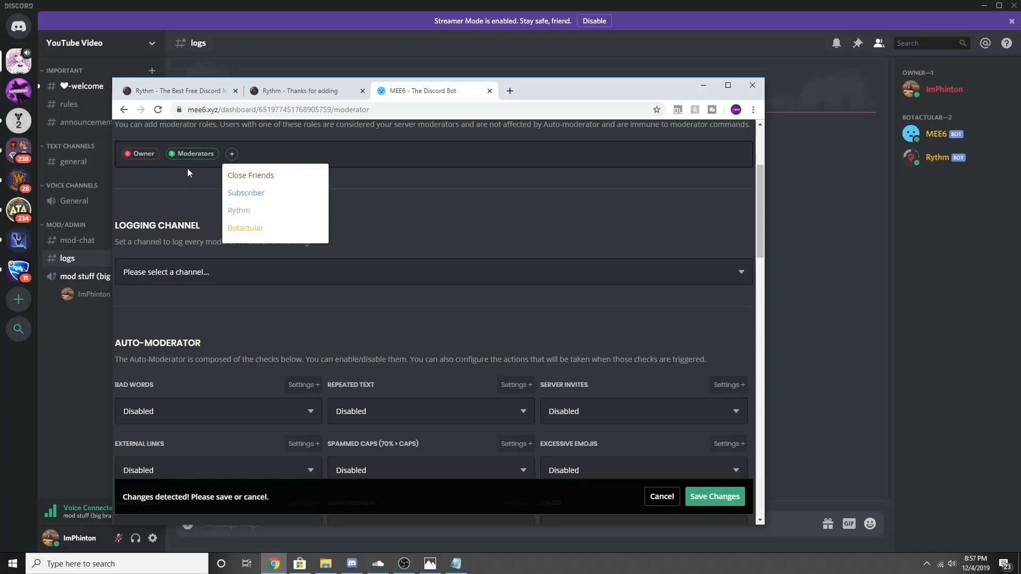
pyautogui.click(247, 175)
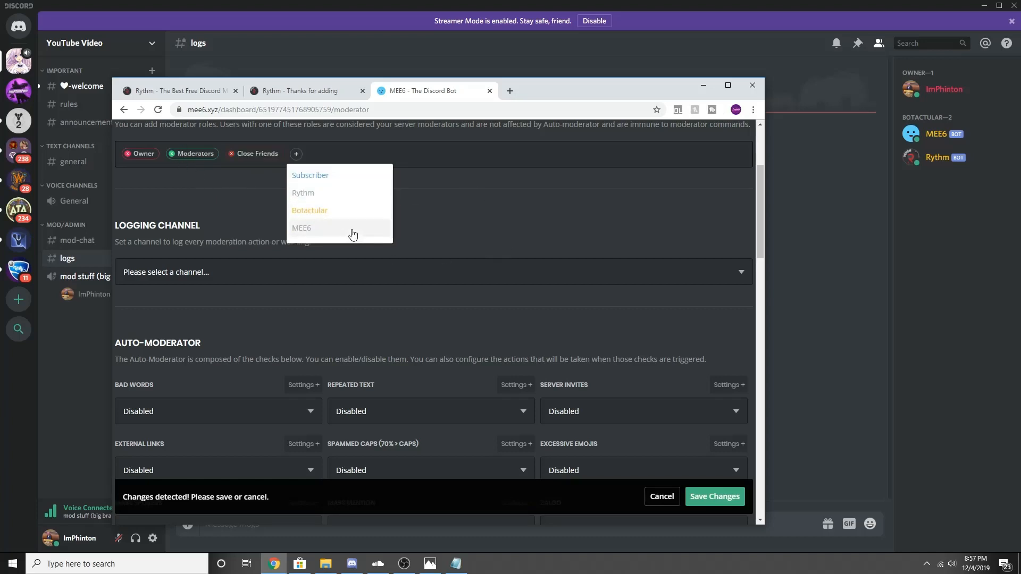
pyautogui.scroll(-1, 465, 199)
pyautogui.scroll(4, 465, 191)
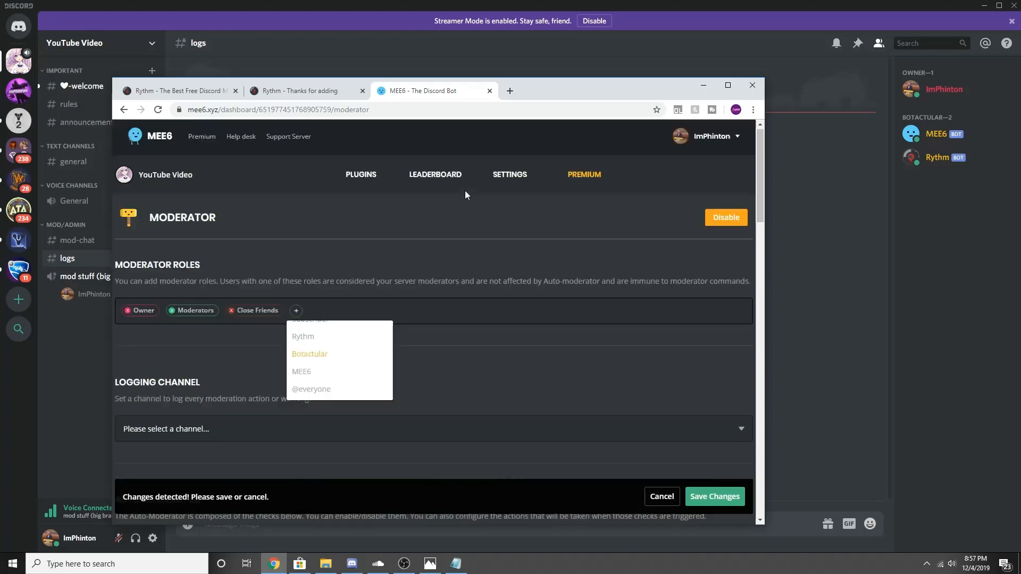
pyautogui.click(561, 362)
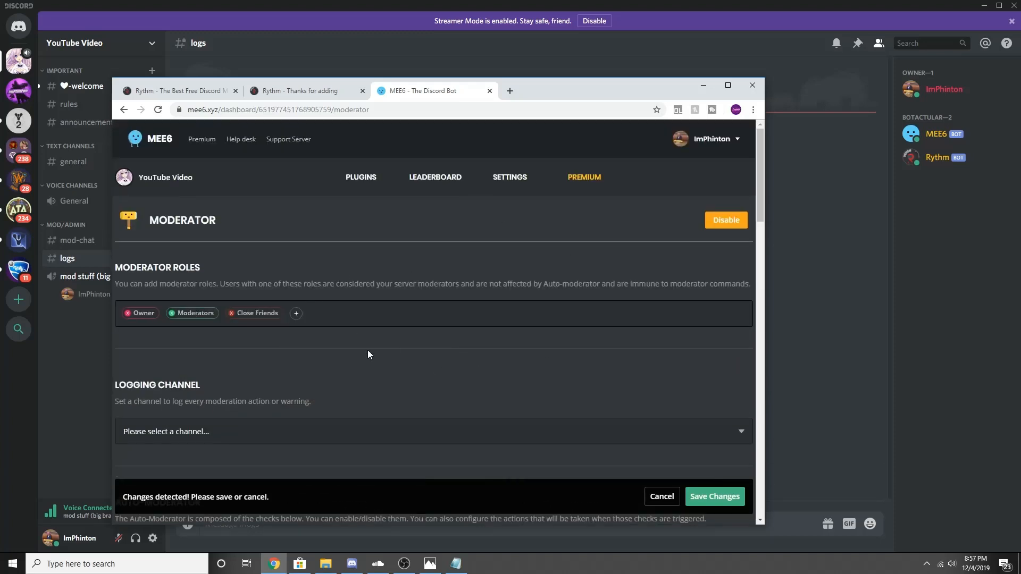
# Review the available auto-moderator checks and their actions without altering them, and save the Moderator plugin changes
pyautogui.scroll(-2, 351, 330)
pyautogui.scroll(-3, 178, 404)
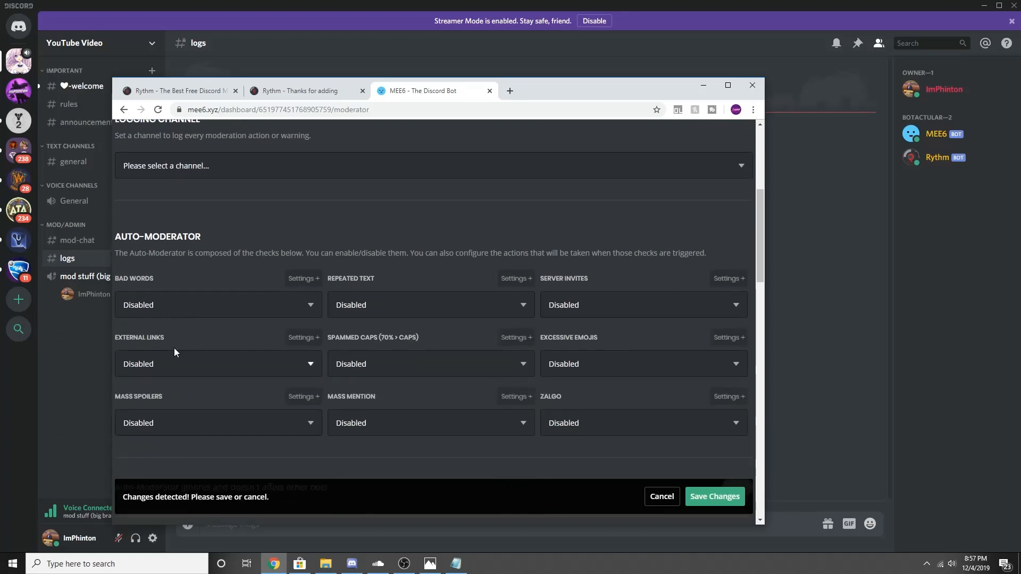
pyautogui.click(264, 310)
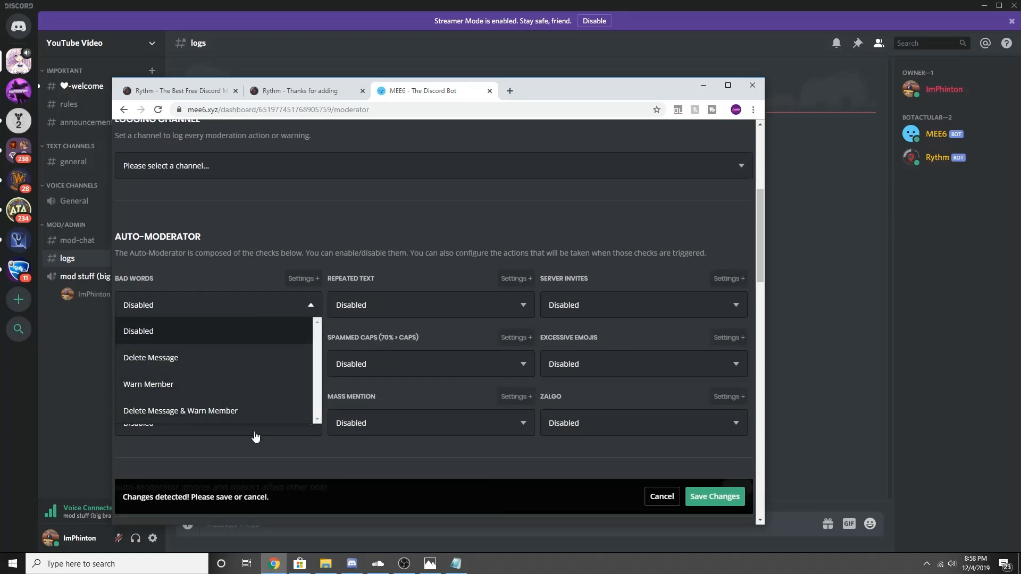
pyautogui.click(248, 448)
pyautogui.scroll(-5, 343, 434)
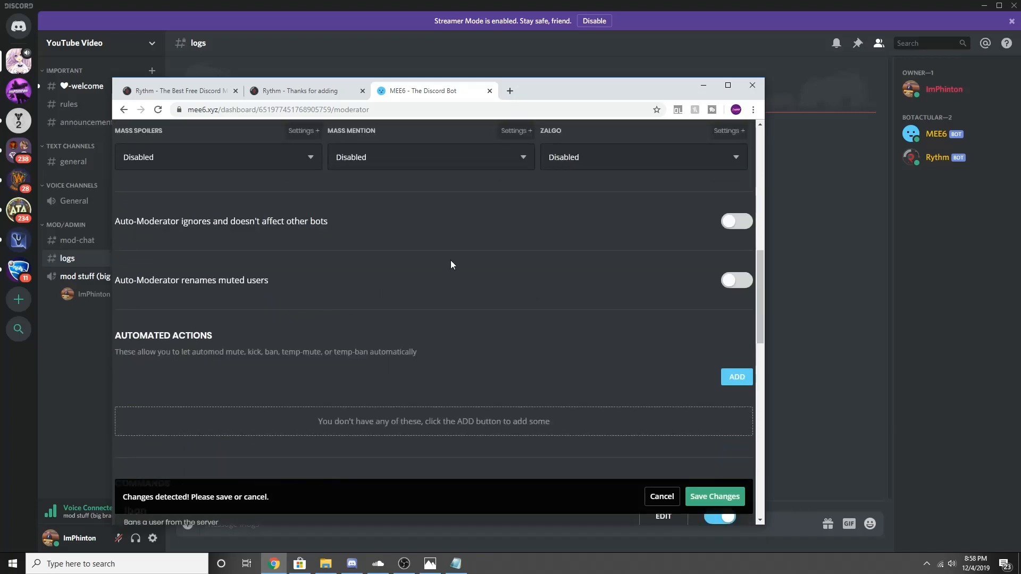
pyautogui.scroll(10, 700, 303)
pyautogui.click(715, 496)
pyautogui.scroll(1, 706, 307)
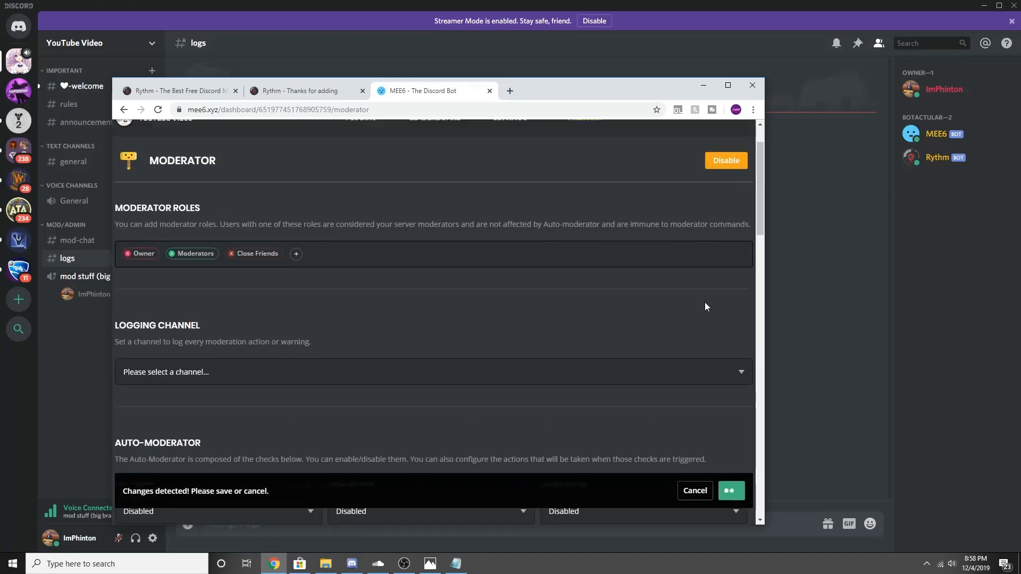
pyautogui.scroll(1, 706, 307)
# Return to the MEE6 plugin overview and enable the YouTube plugin for the server
pyautogui.click(364, 178)
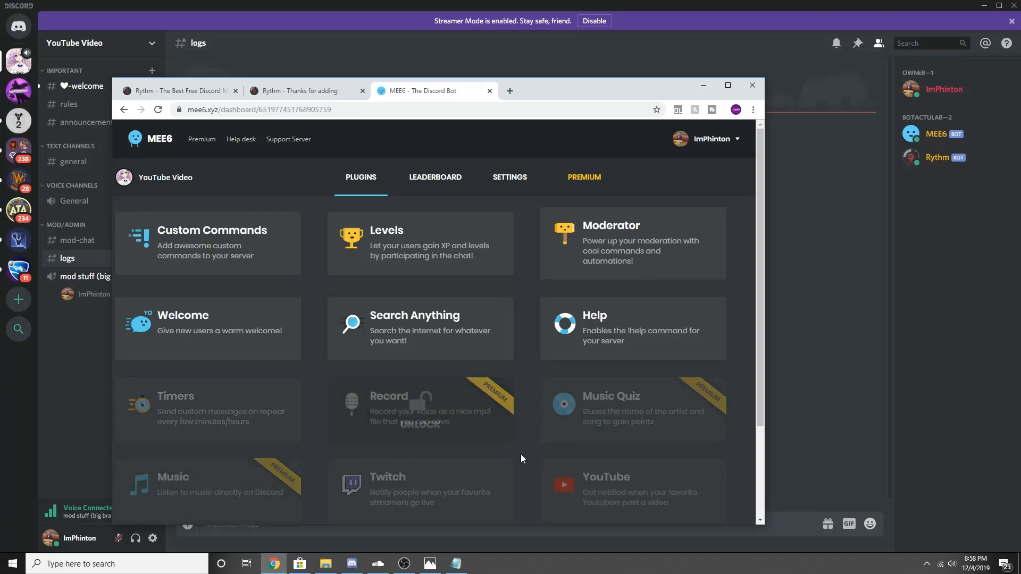
pyautogui.scroll(-2, 445, 470)
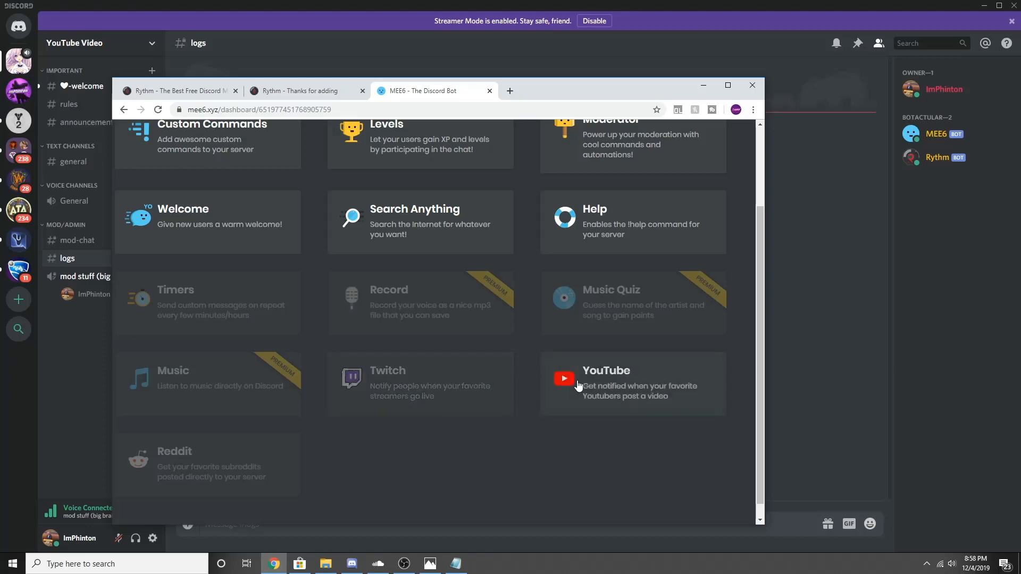
pyautogui.click(577, 388)
pyautogui.click(562, 341)
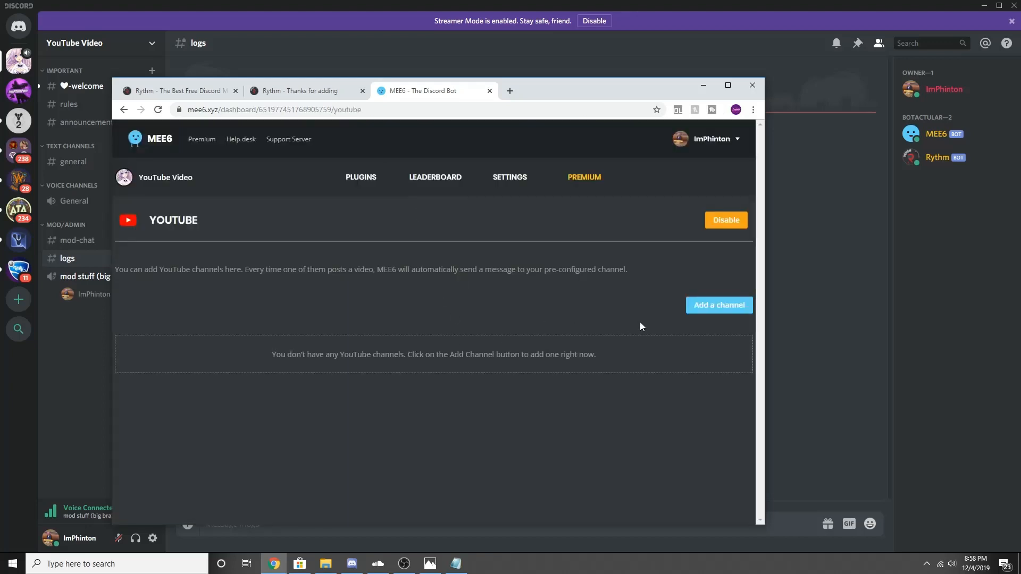
# Add the ImPhinton YouTube channel with #announcements as its announcement channel, keeping the default announcement message
pyautogui.click(719, 305)
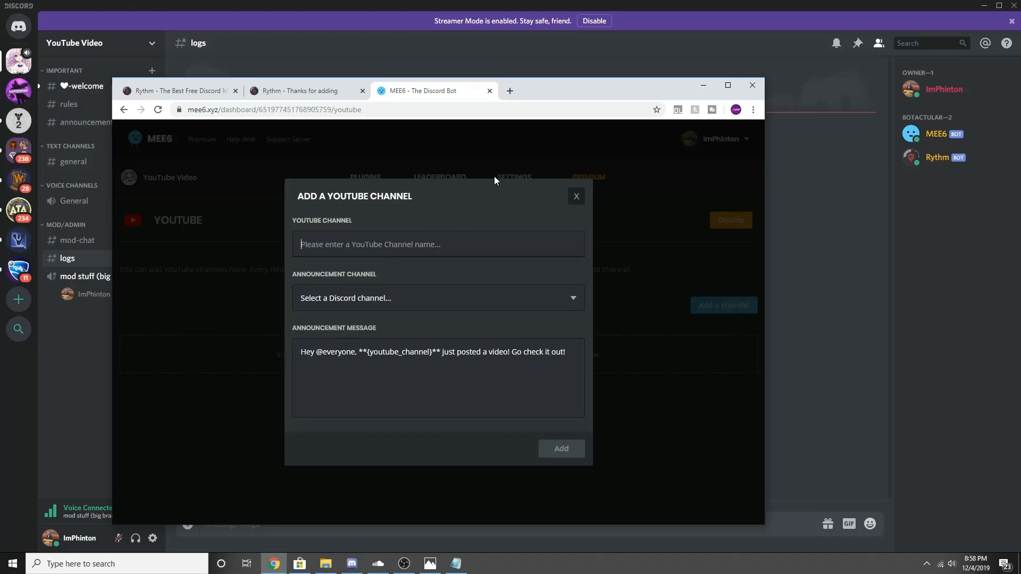
pyautogui.write('imphinton')
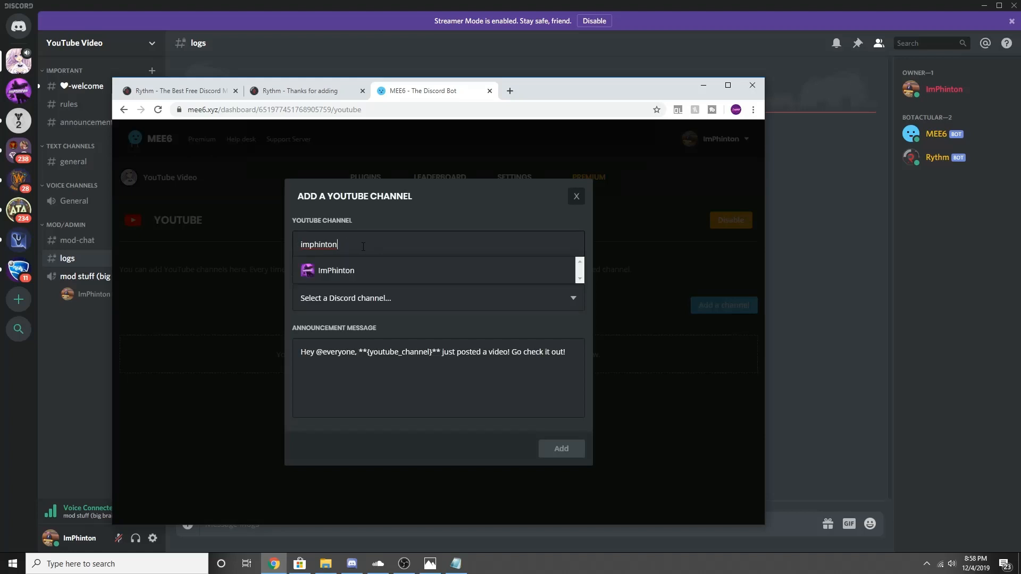
pyautogui.click(362, 266)
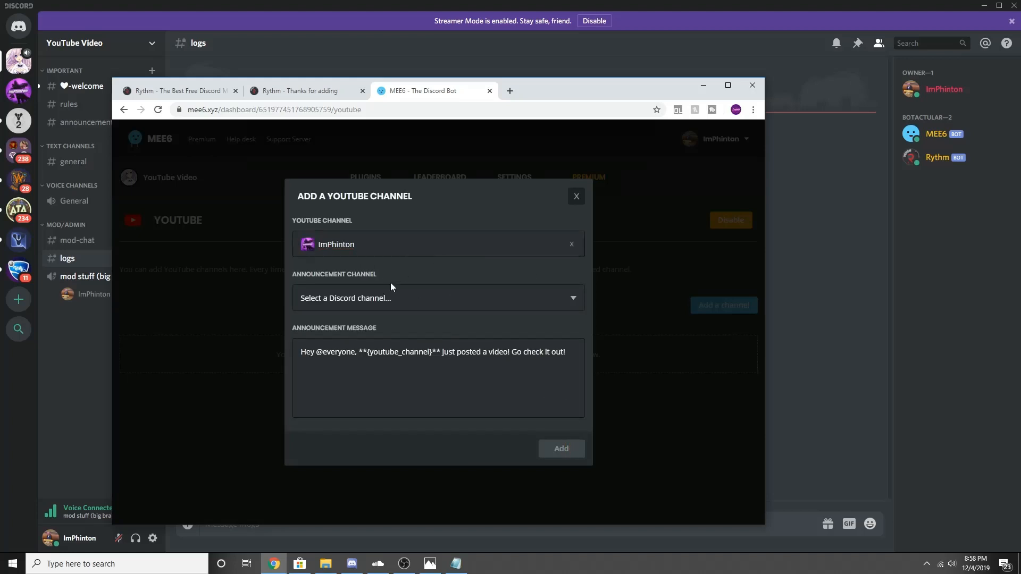
pyautogui.click(381, 298)
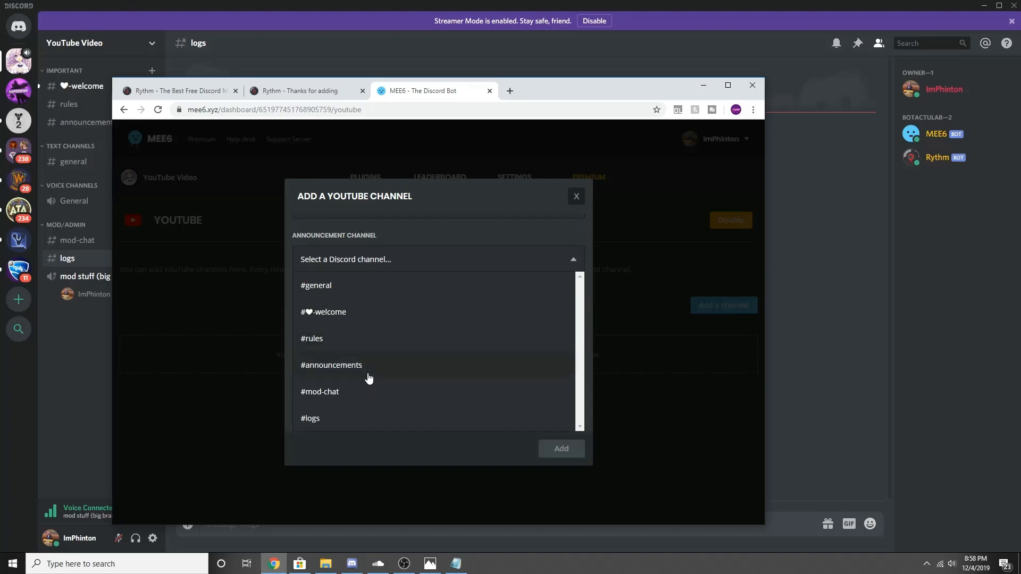
pyautogui.click(369, 367)
pyautogui.click(558, 448)
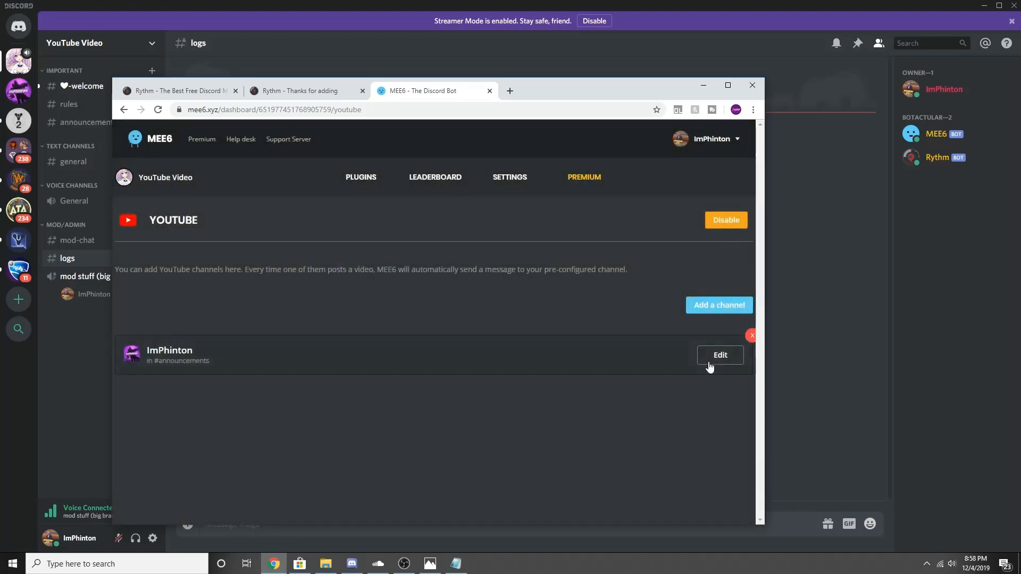
# Go back to the MEE6 plugin overview and enable the Timers plugin
pyautogui.click(380, 178)
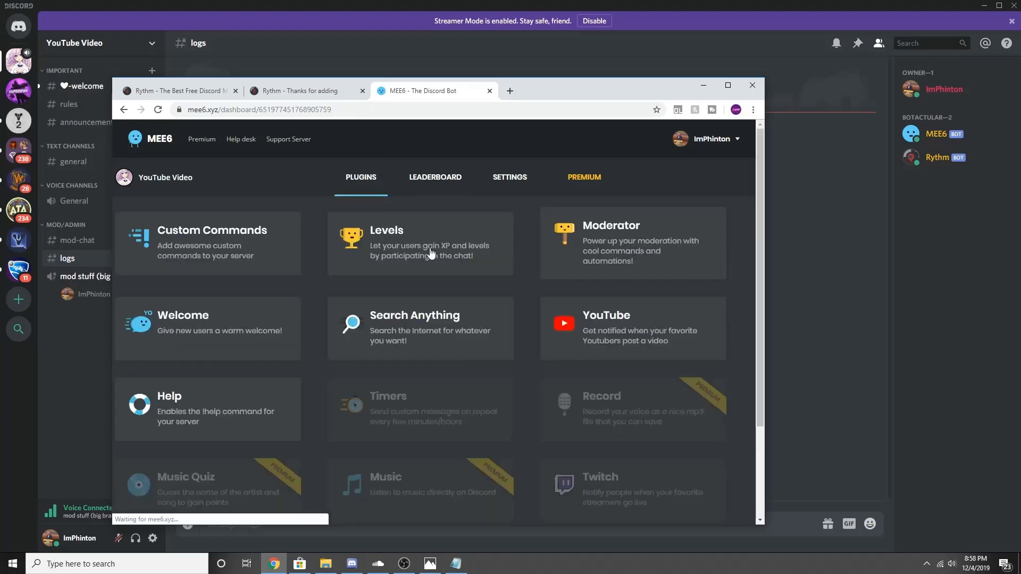
pyautogui.scroll(-3, 515, 457)
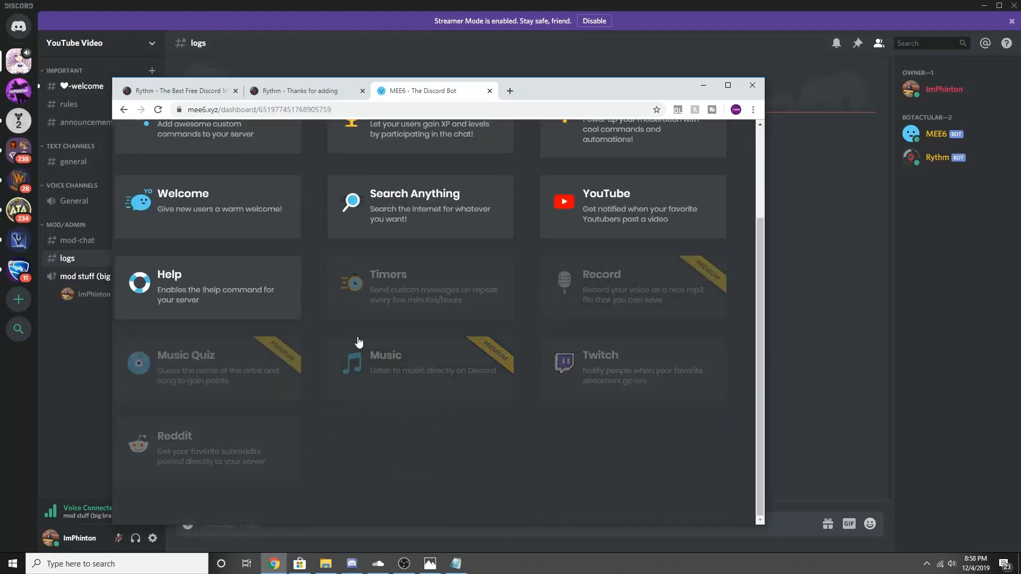
pyautogui.scroll(3, 358, 342)
pyautogui.click(448, 423)
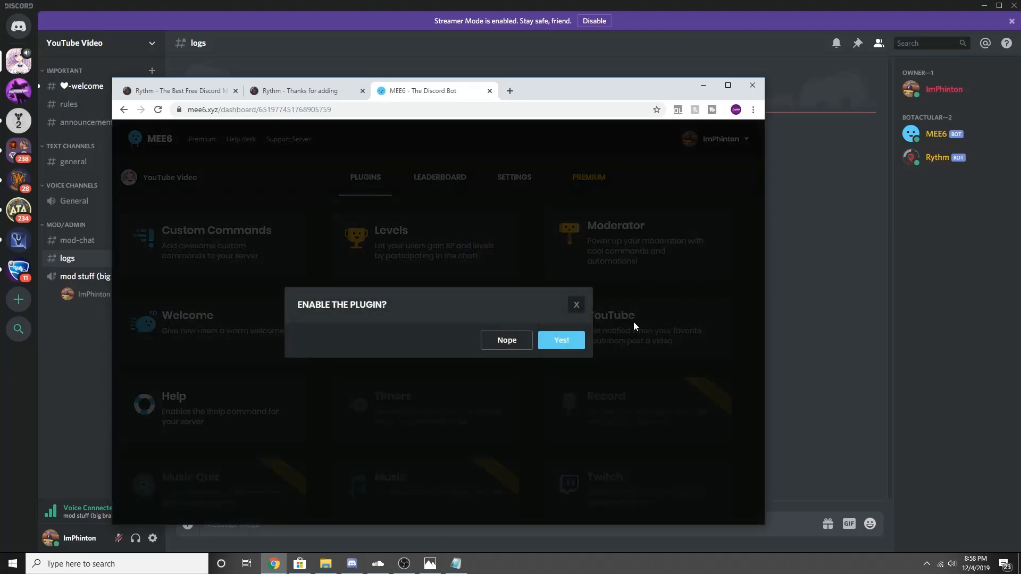
pyautogui.click(565, 345)
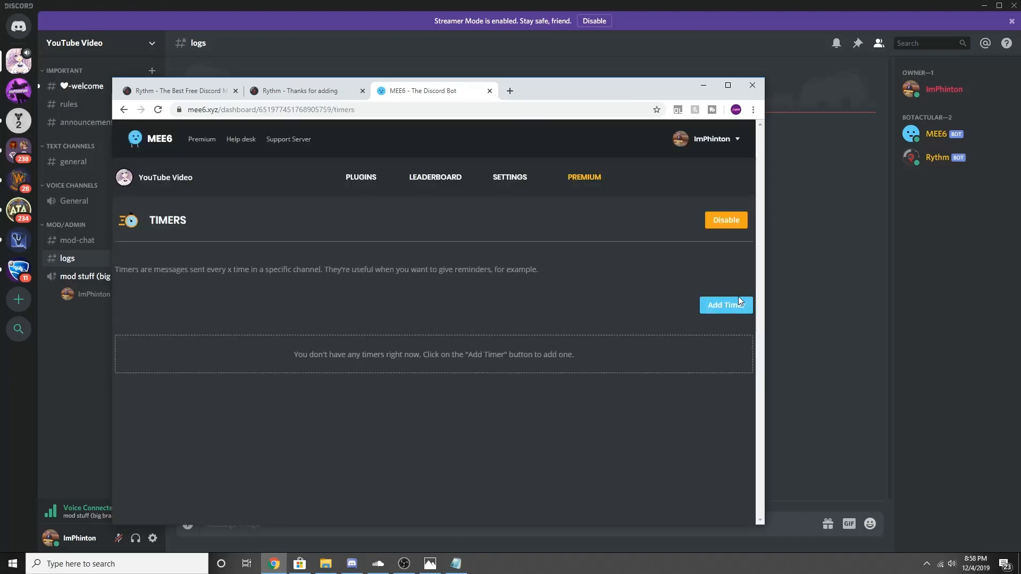
# Start a new timer and authorize MEE6's webhook so the timer posts in #general
pyautogui.click(713, 308)
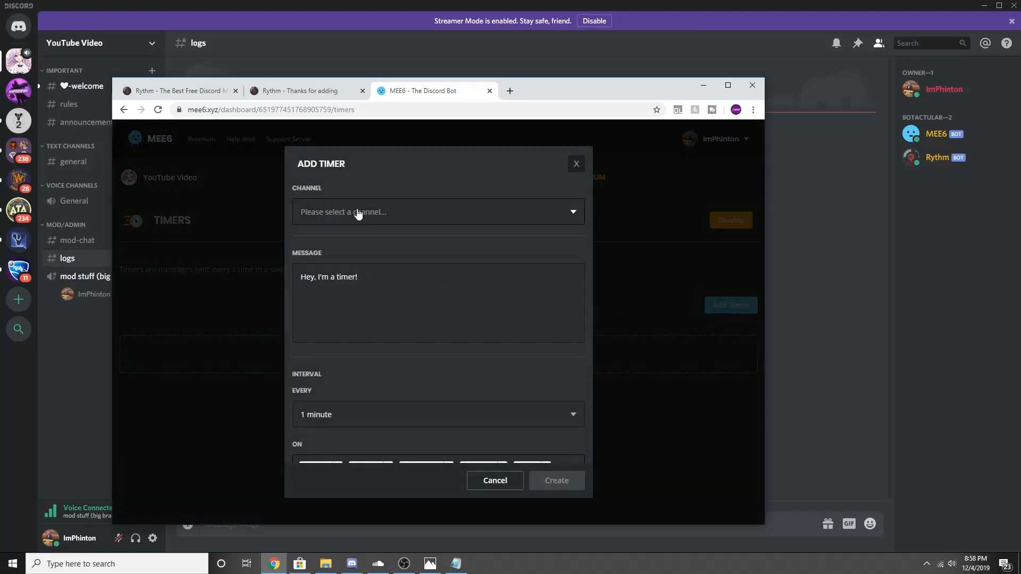
pyautogui.click(358, 214)
pyautogui.click(363, 246)
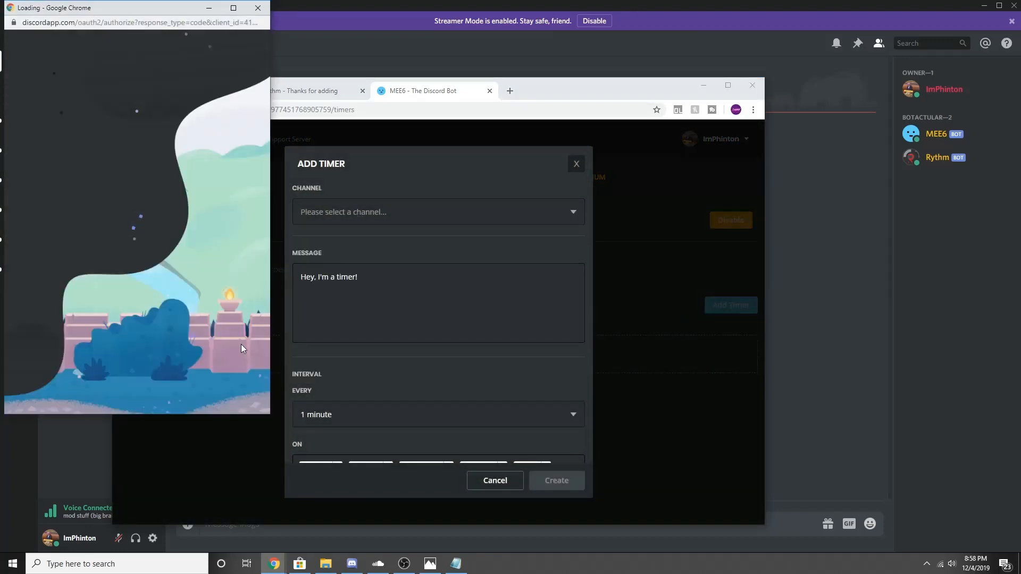
pyautogui.click(228, 394)
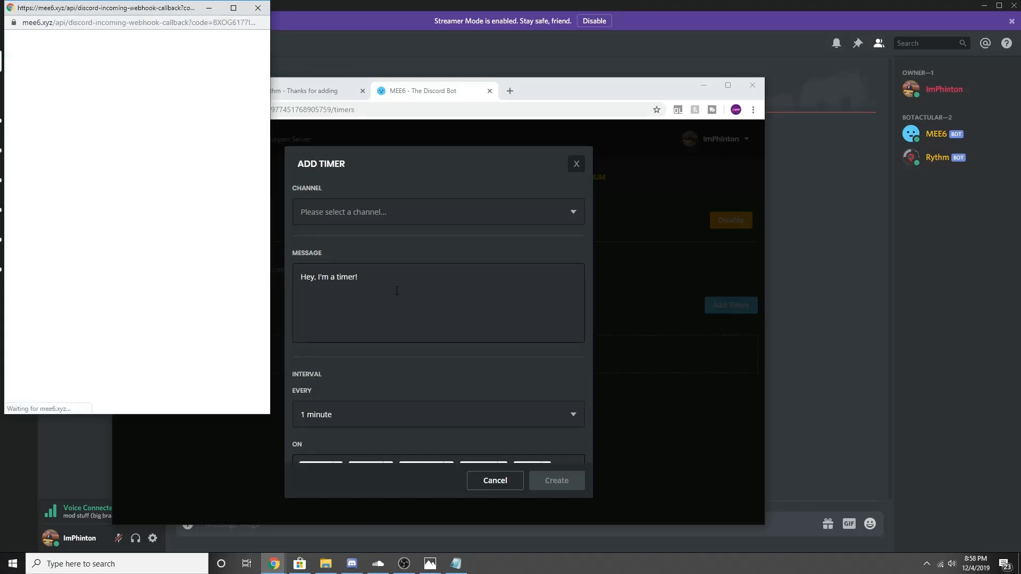
# Replace the timer message with "Hey, go sub to my youtube channel :: ImPhinton" and "Thanks!" on a second line, and create the timer
pyautogui.moveTo(359, 271); pyautogui.dragTo(250, 280)
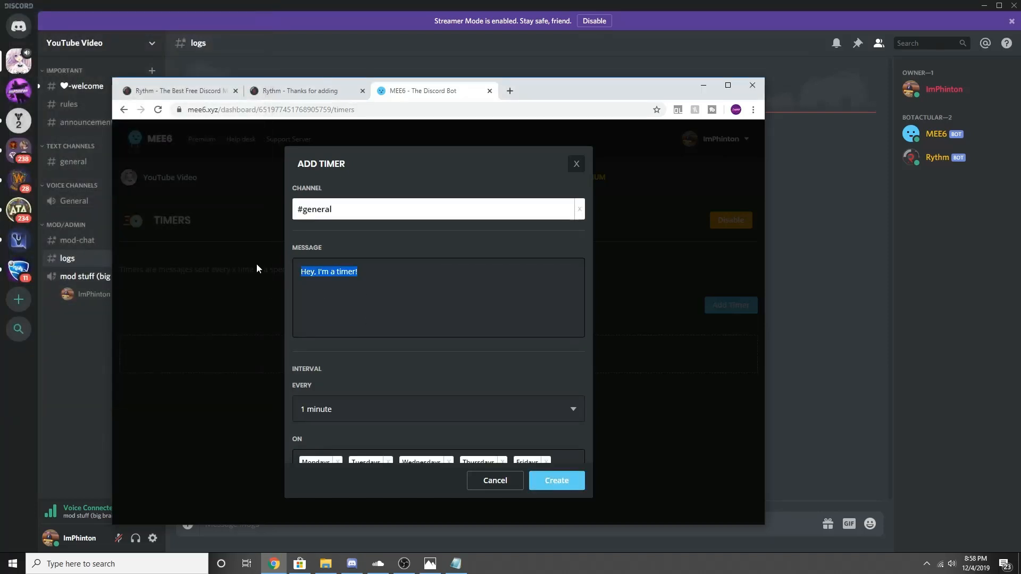
pyautogui.write('Hy')
pyautogui.press('BackSpace')
pyautogui.write('ey')
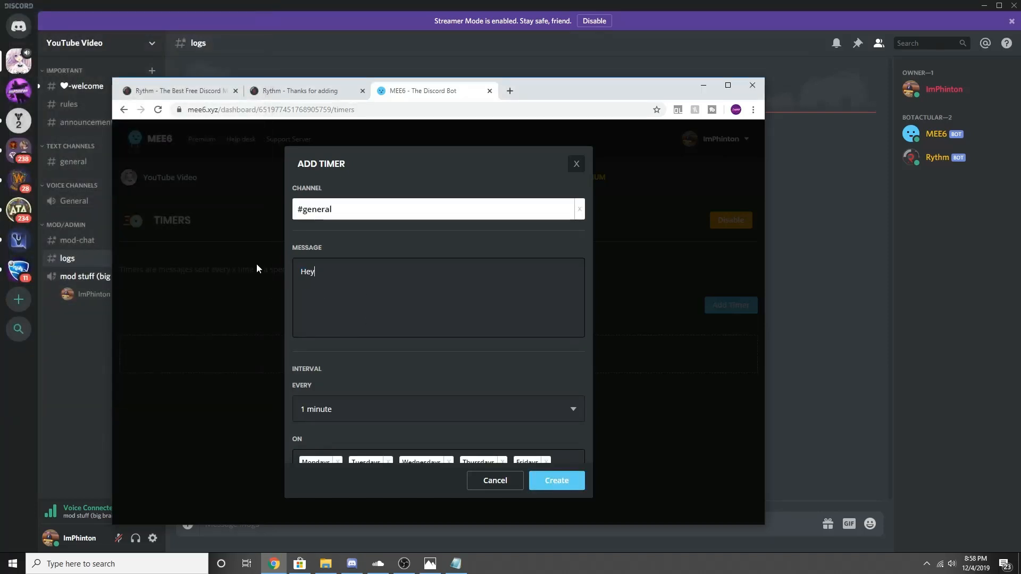
pyautogui.write(', go sub to my youtube channel :: ImPhinton')
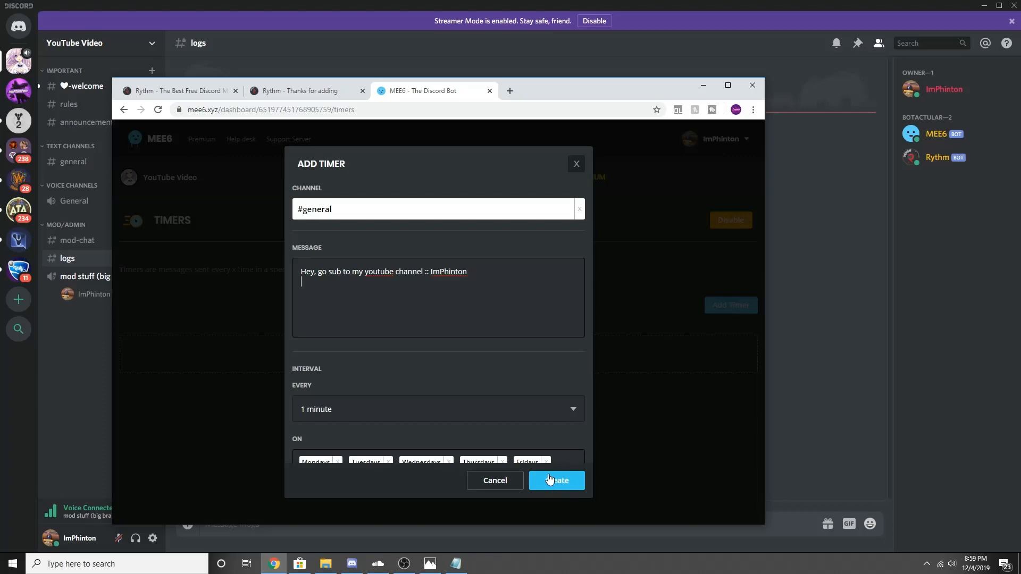
pyautogui.write('!')
pyautogui.click(553, 486)
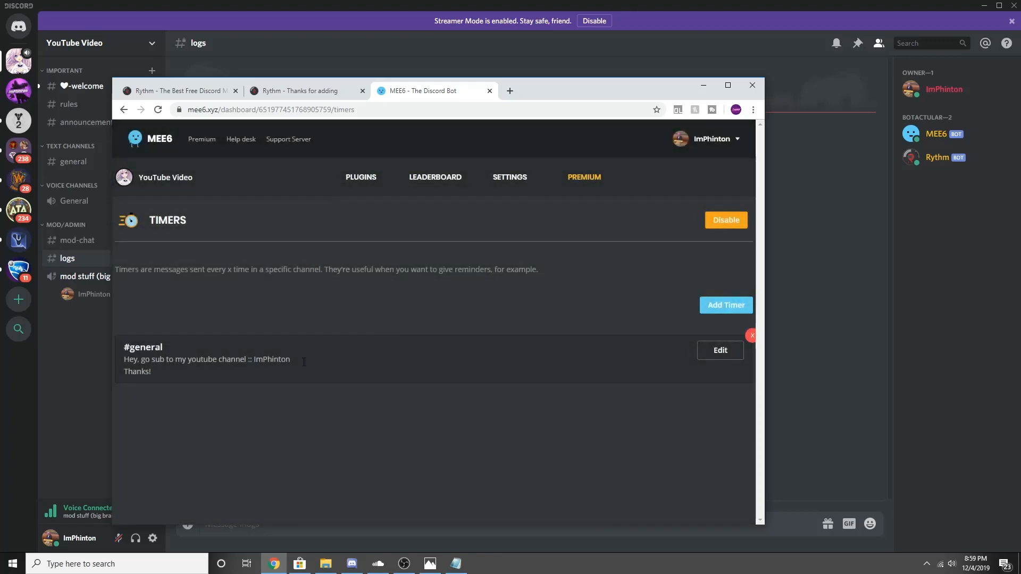
# Edit the #general timer so its message repeats every 4 hours, and update it
pyautogui.click(699, 352)
pyautogui.click(335, 285)
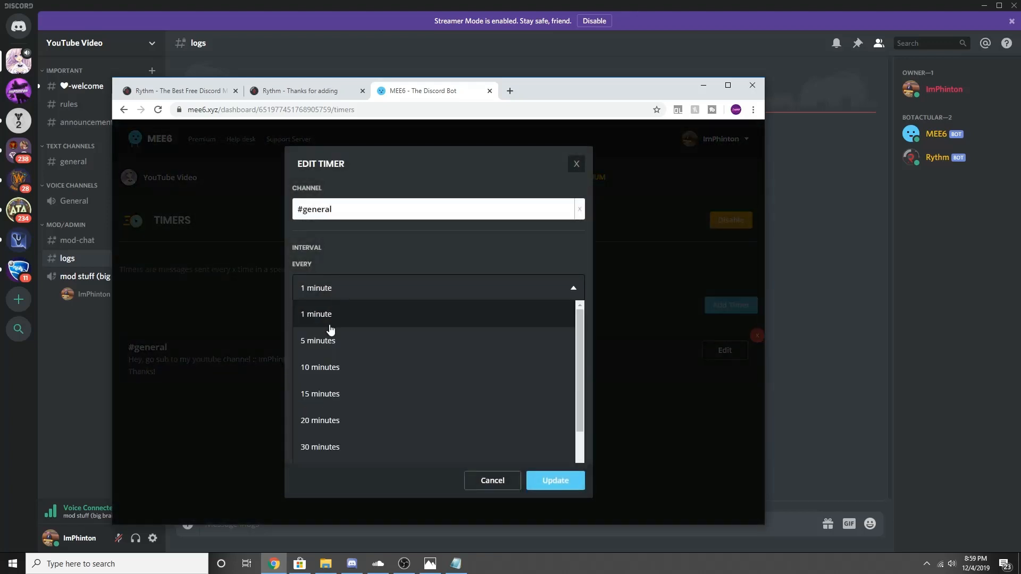
pyautogui.scroll(-1, 354, 423)
pyautogui.scroll(-4, 353, 422)
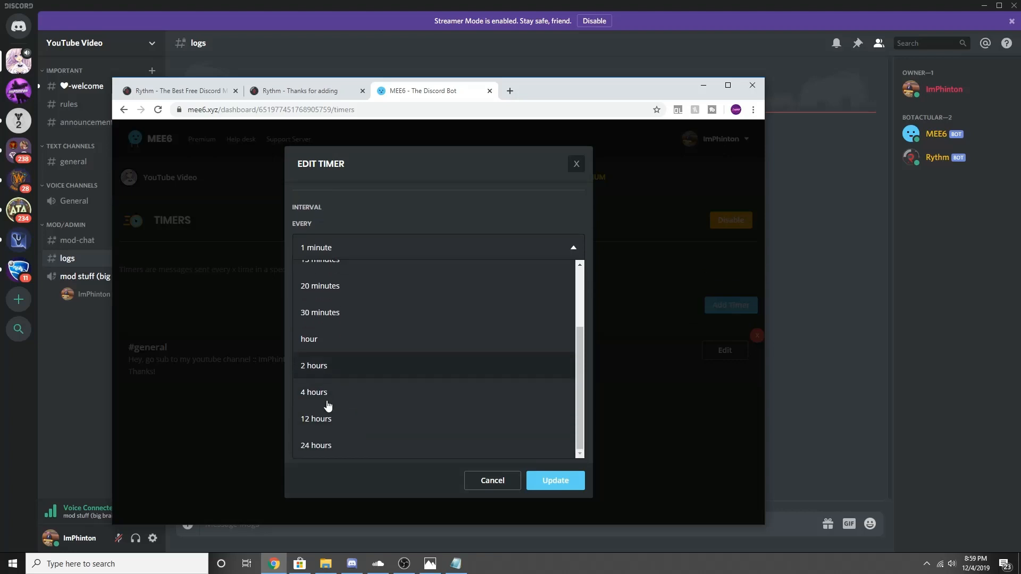
pyautogui.click(341, 392)
pyautogui.click(555, 480)
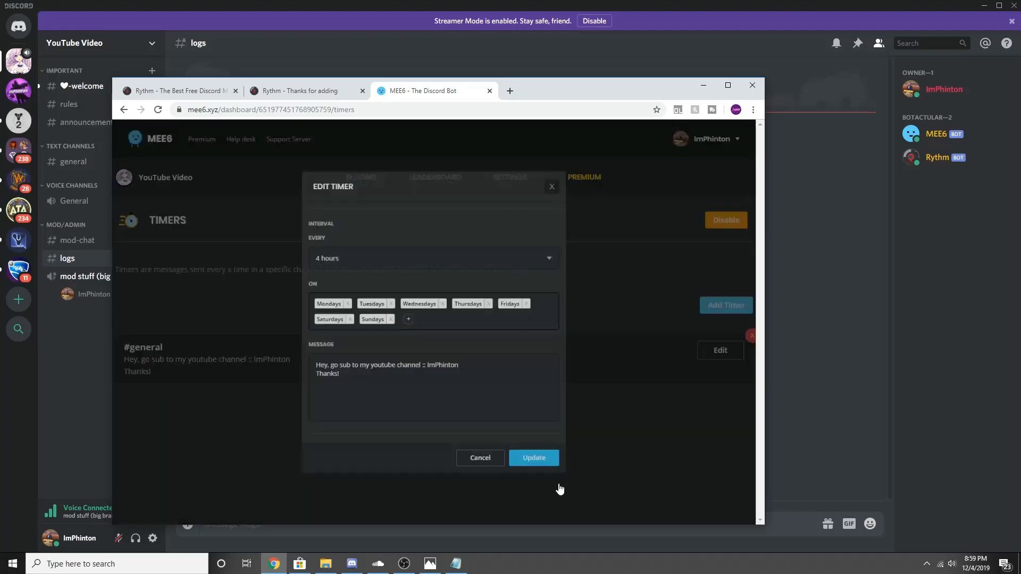
# Return to the MEE6 plugin overview and look through the remaining plugins
pyautogui.click(366, 181)
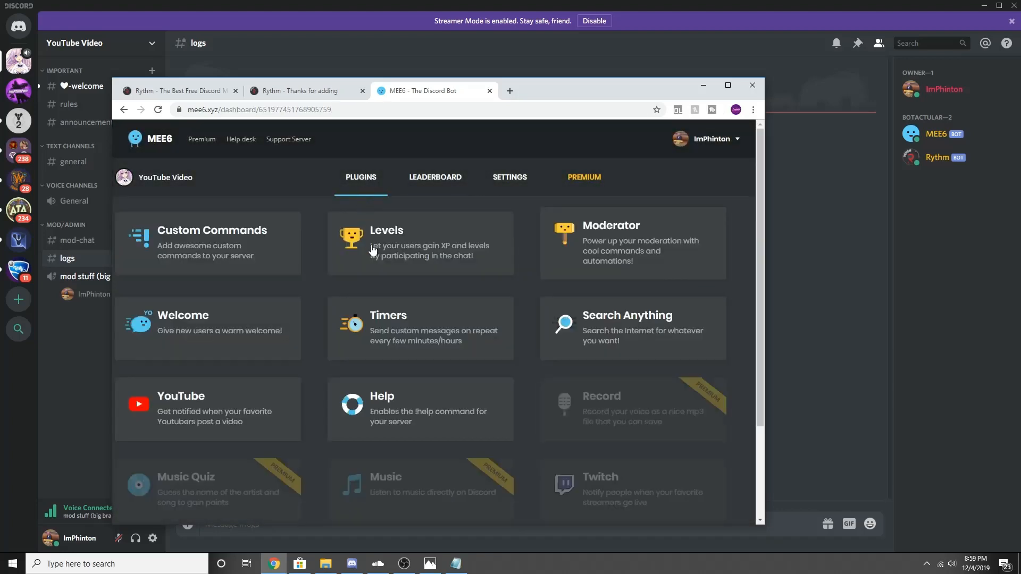
pyautogui.scroll(-3, 441, 462)
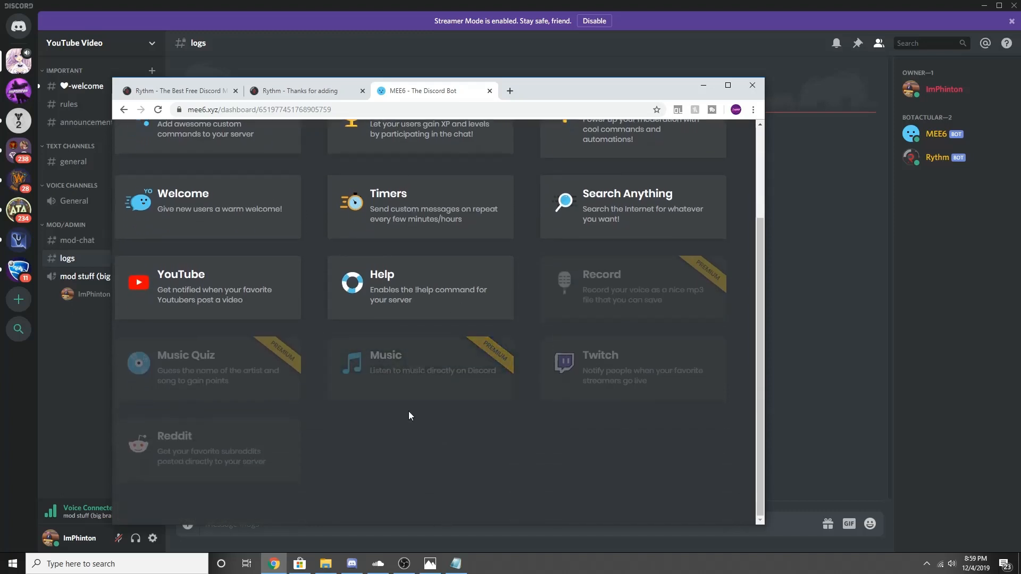
pyautogui.scroll(3, 410, 412)
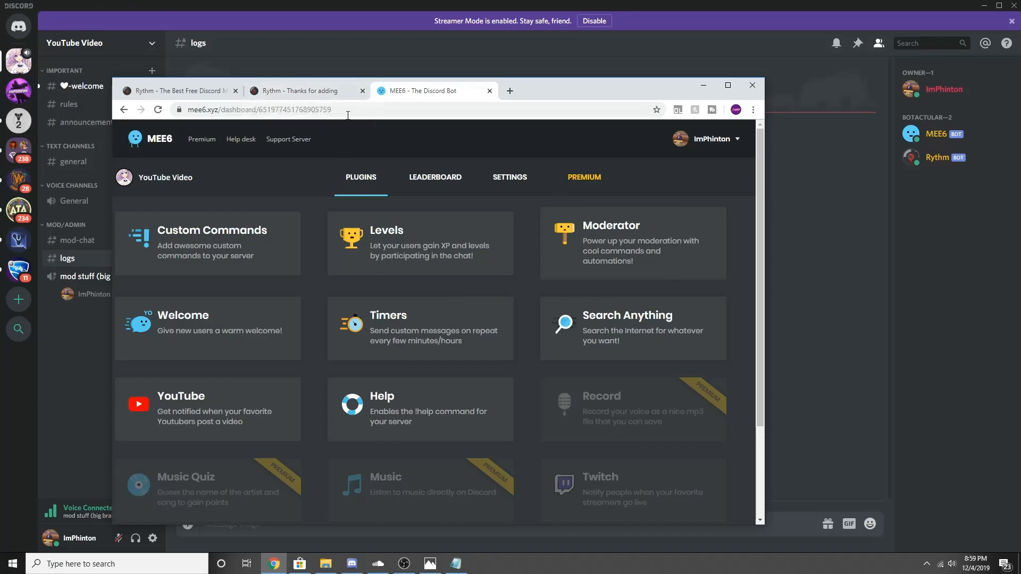
# Look over Rythm's thank-you page in the browser and switch back to the #logs channel in Discord
pyautogui.click(306, 91)
pyautogui.scroll(-5, 527, 442)
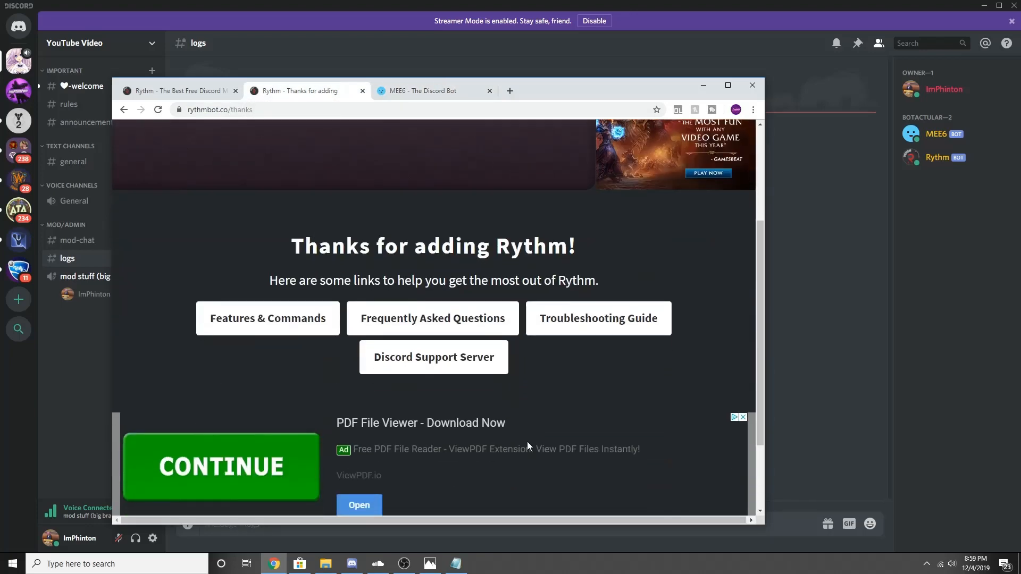
pyautogui.scroll(5, 519, 425)
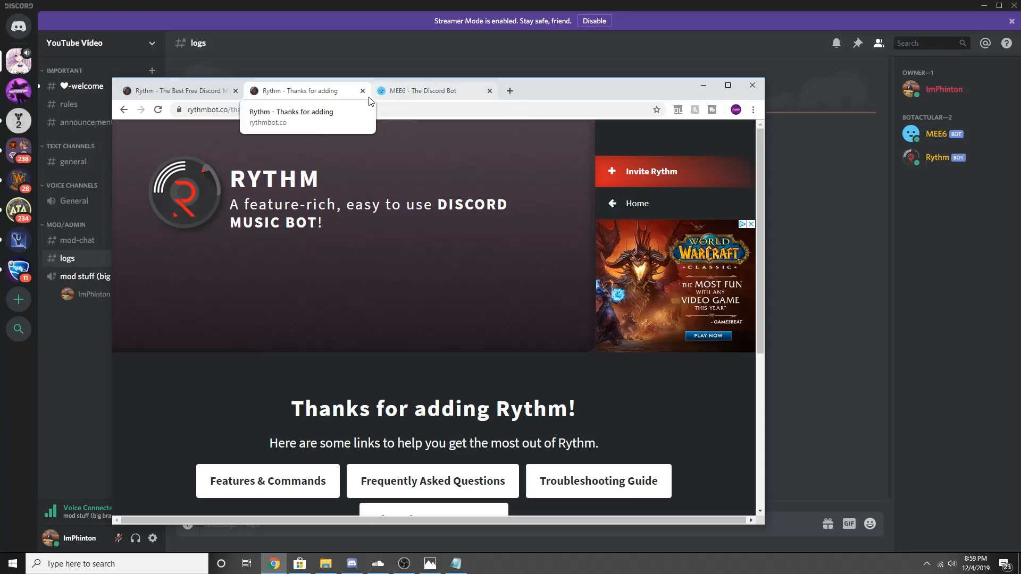
pyautogui.click(85, 213)
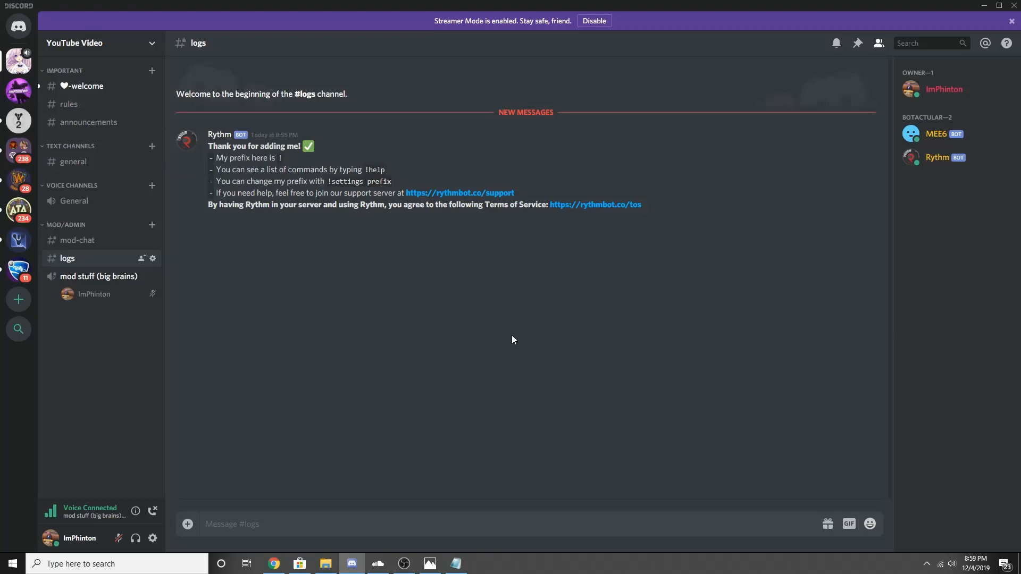
# Send !help in #logs and read through the command lists the bots post
pyautogui.write('!help')
pyautogui.press('Return')
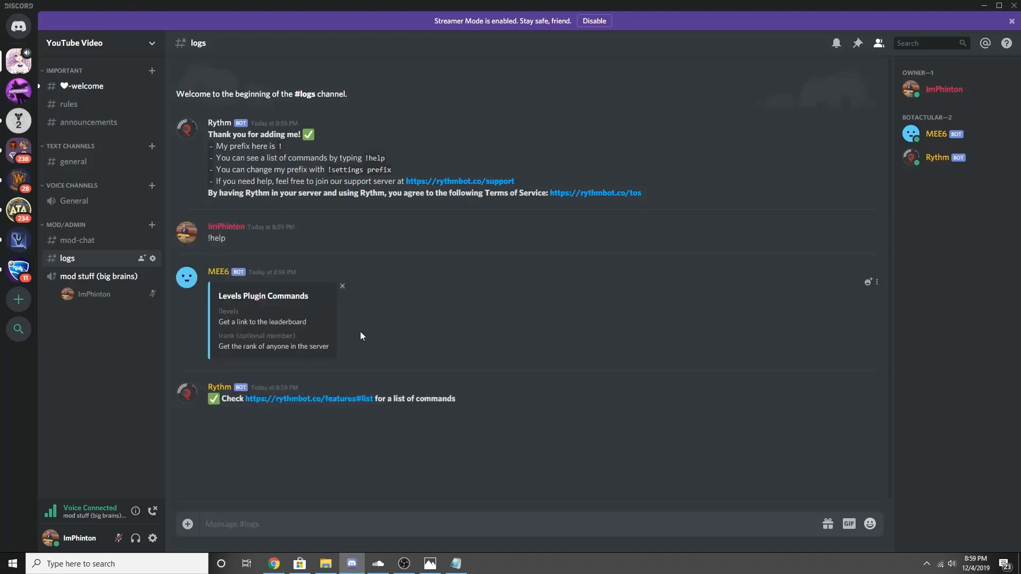
pyautogui.scroll(5, 436, 431)
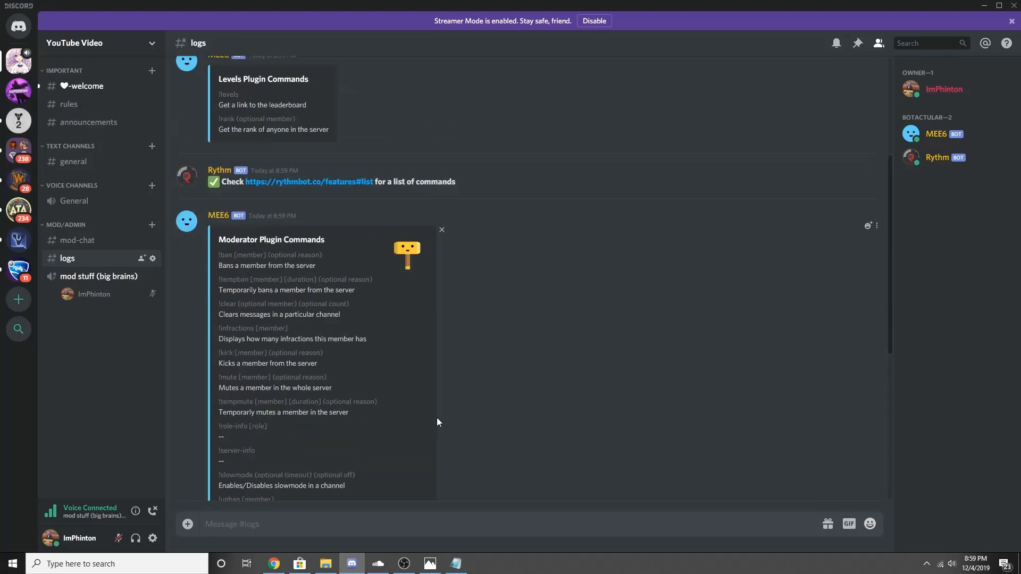
pyautogui.scroll(4, 436, 415)
pyautogui.scroll(-10, 440, 419)
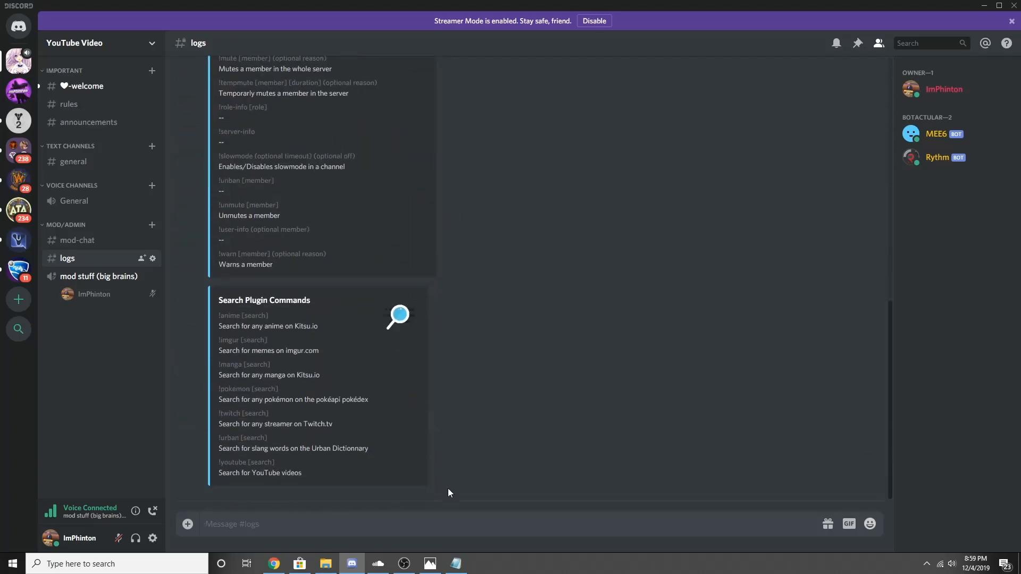
# Change Rythm's command prefix with "!settings prefix ~" and try it out by sending ~help
pyautogui.write('!settings prefix ~')
pyautogui.press('Return')
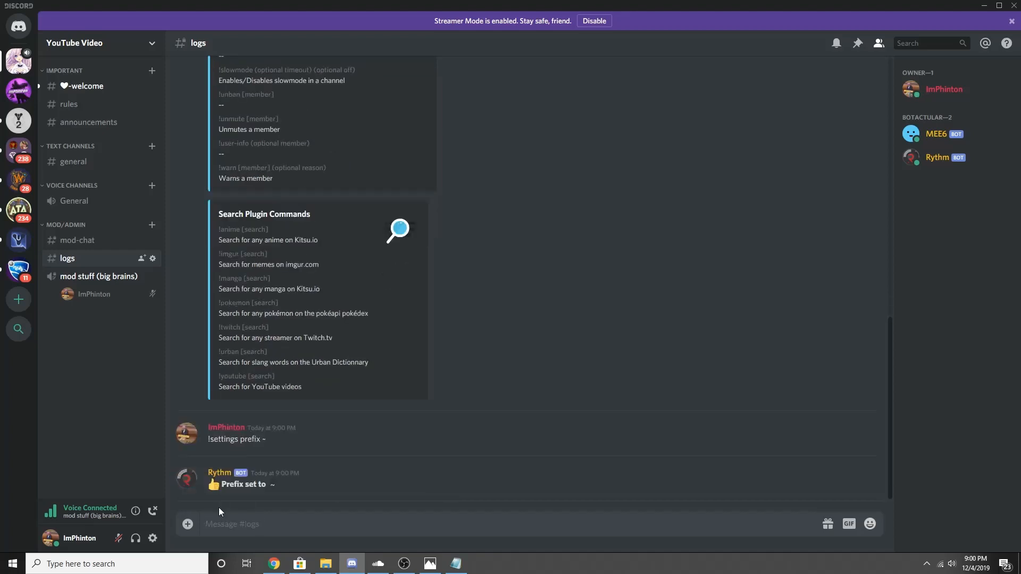
pyautogui.write('~help')
pyautogui.press('Return')
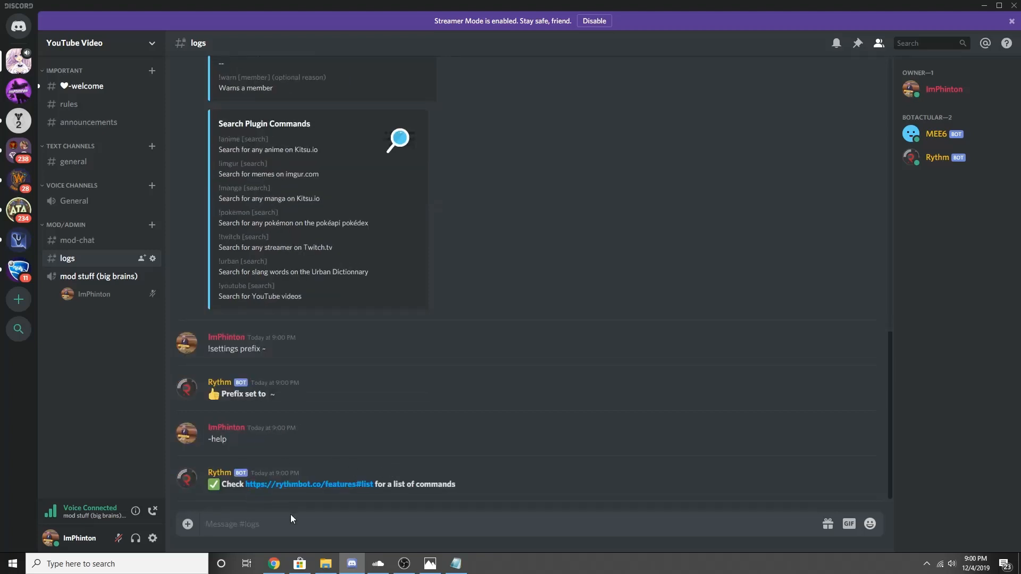
# Send !help in #logs again and review the channel's messages to see which bot answers each prefix
pyautogui.write('!help')
pyautogui.press('Return')
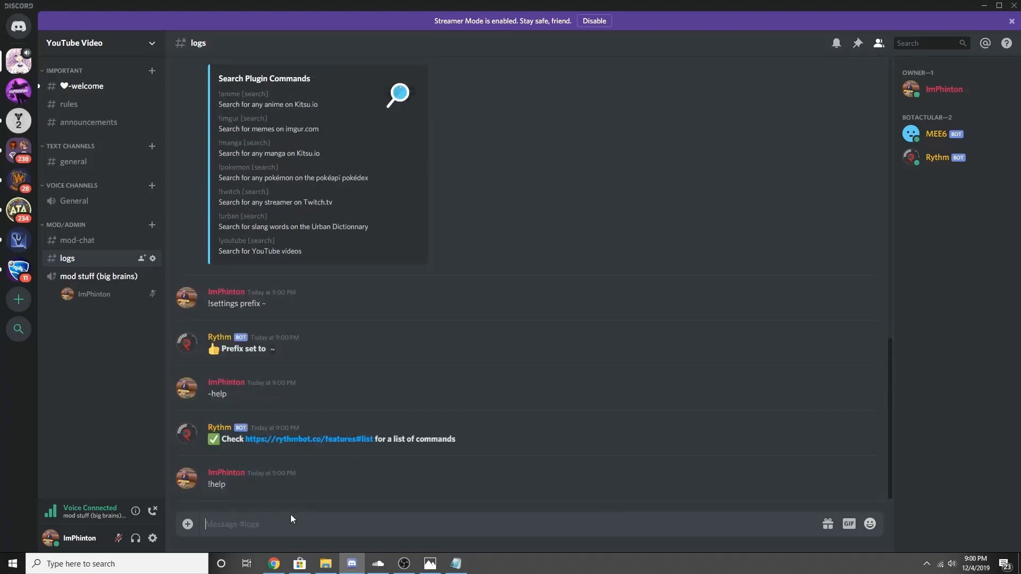
pyautogui.scroll(6, 420, 393)
pyautogui.scroll(20, 420, 373)
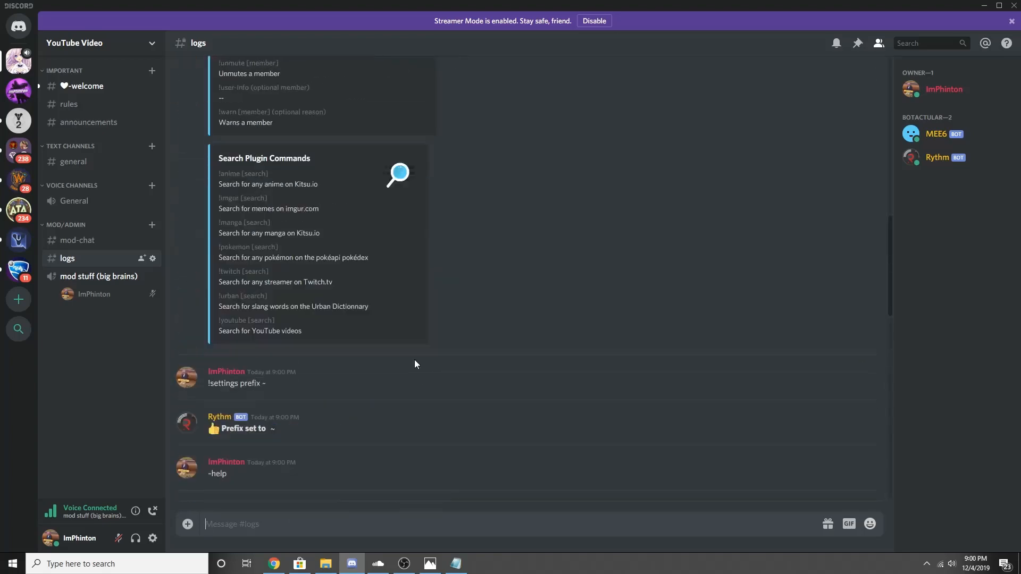
pyautogui.scroll(1, 408, 364)
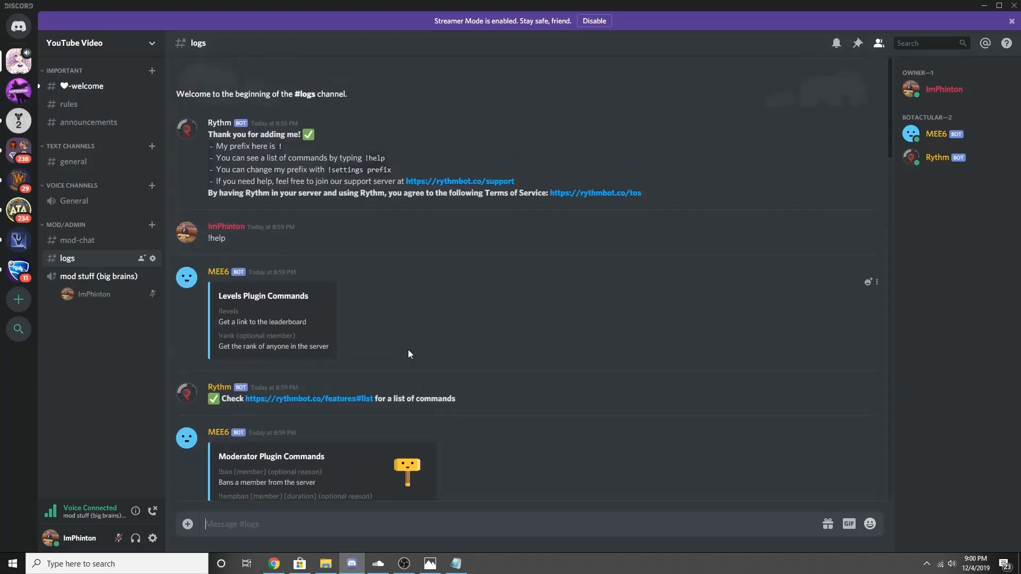
pyautogui.scroll(-4, 399, 372)
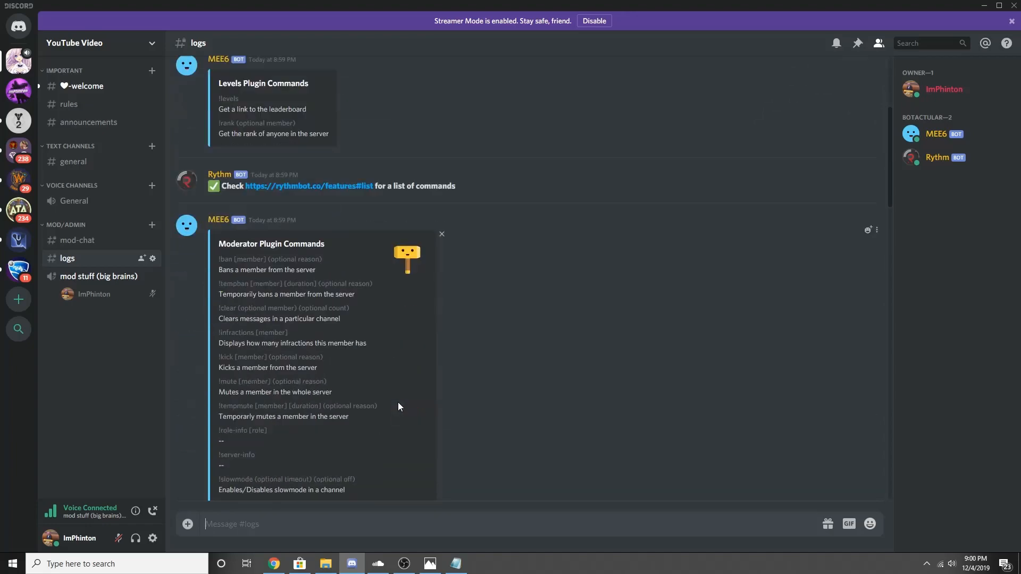
pyautogui.scroll(-4, 399, 404)
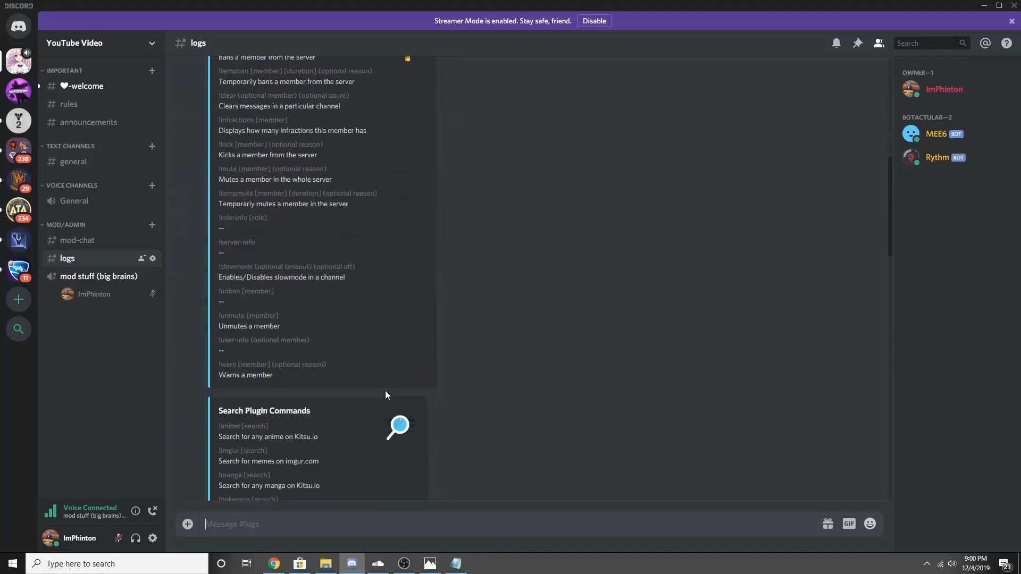
pyautogui.scroll(-7, 399, 390)
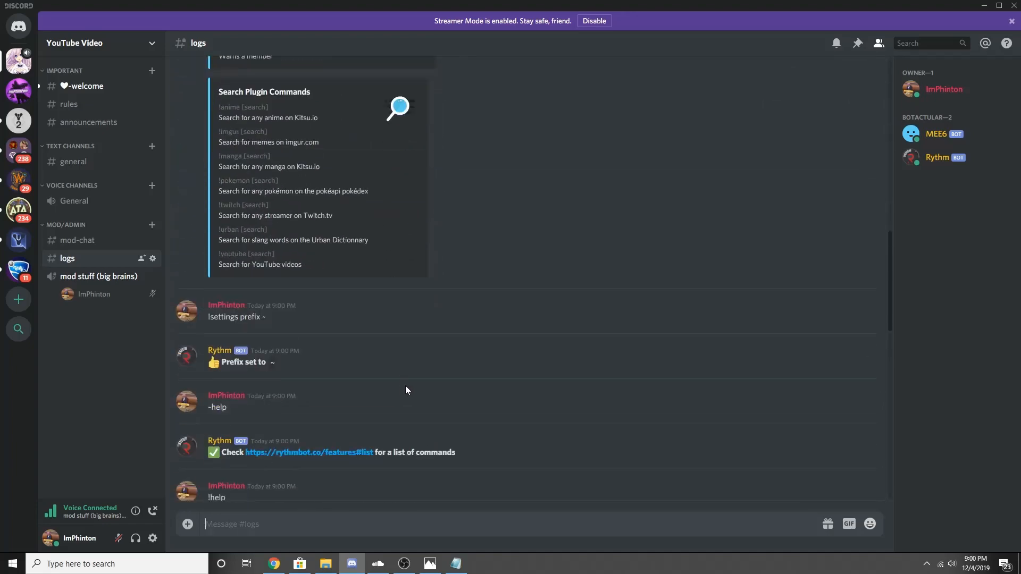
pyautogui.scroll(-4, 832, 259)
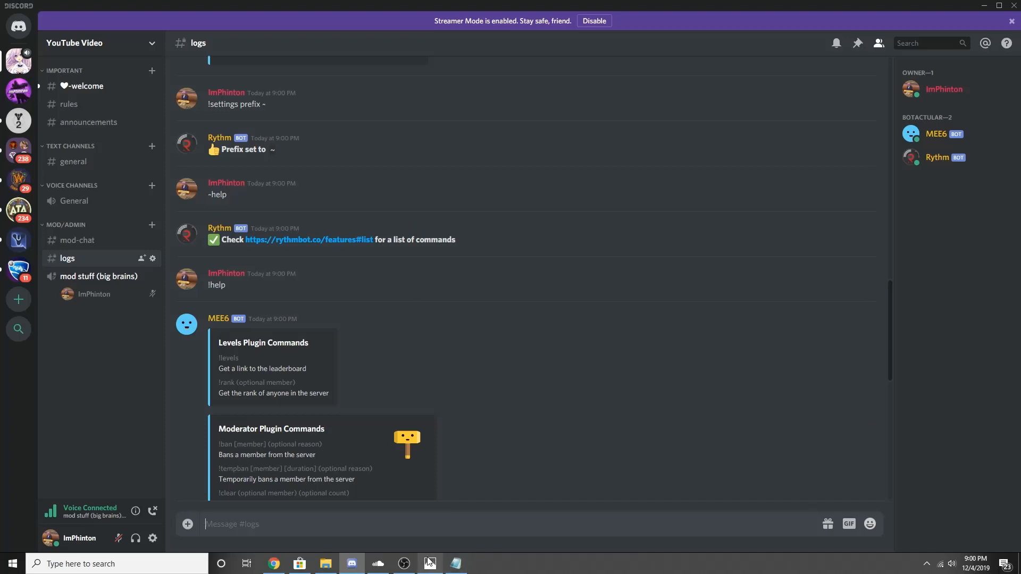
pyautogui.click(410, 562)
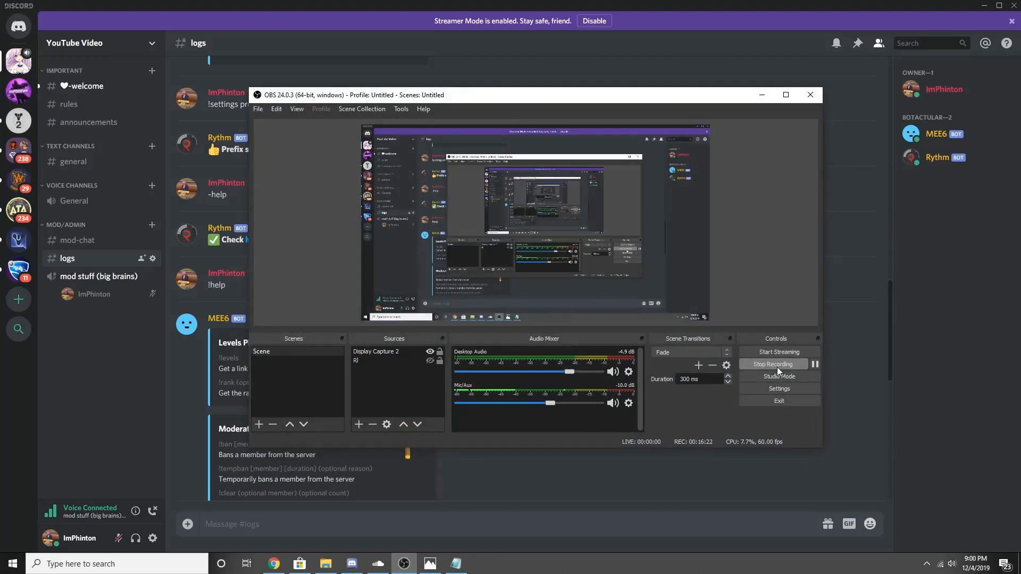
pyautogui.click(834, 368)
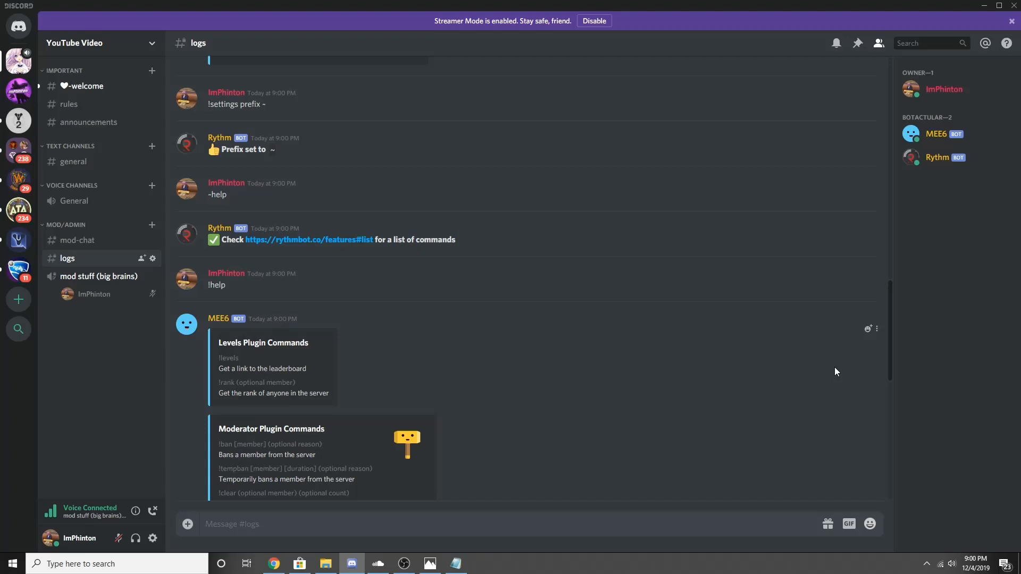